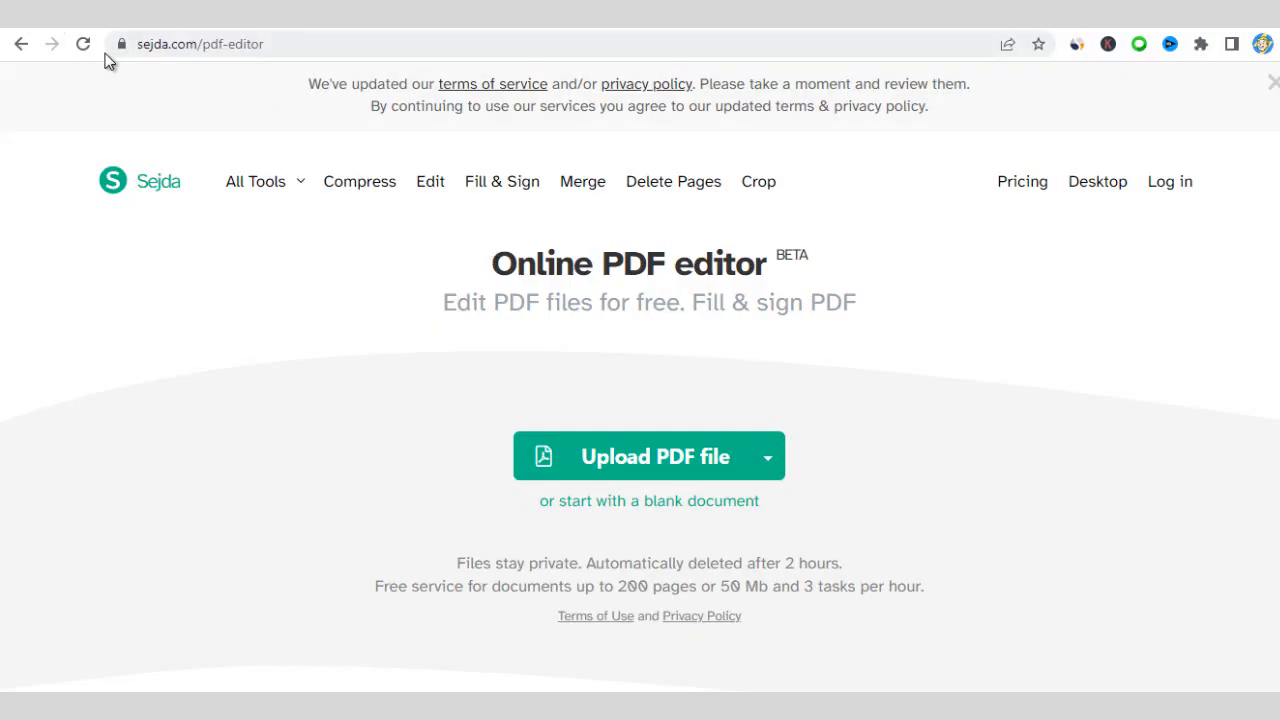
# - Bring up the Sejda online PDF editor page at sejda.com/pdf-editor
pyautogui.doubleClick(289, 44)
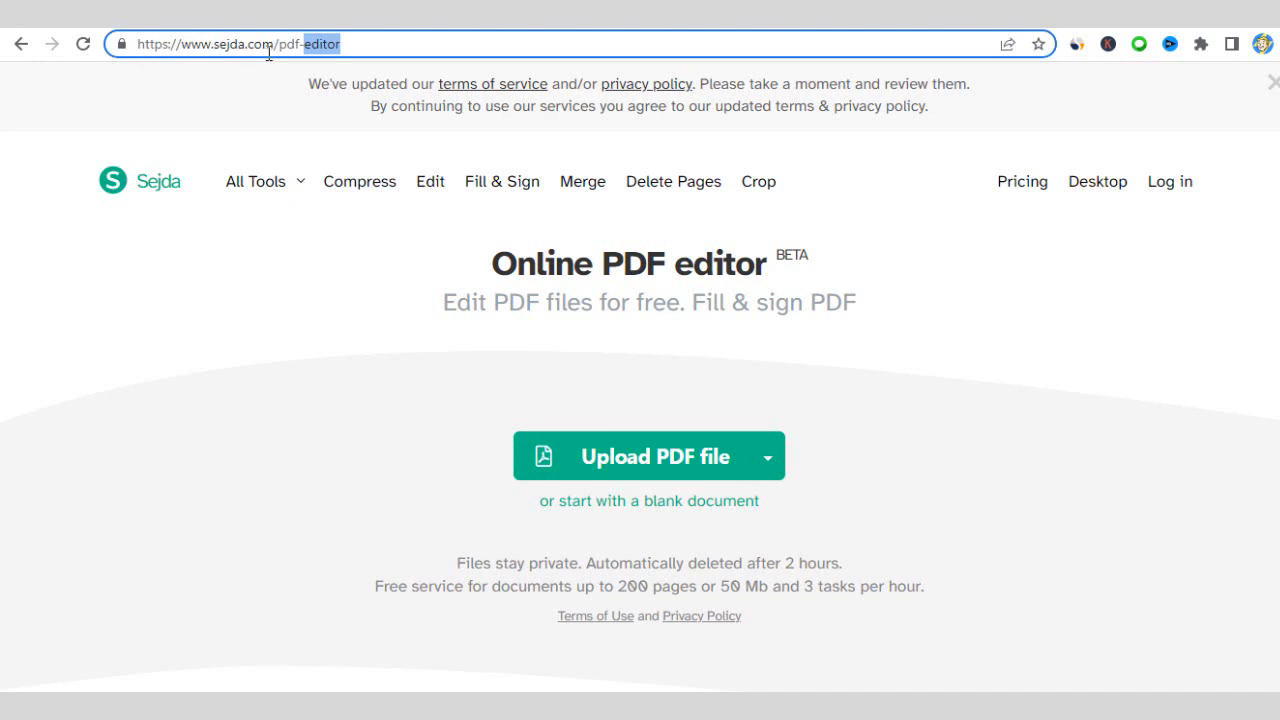
pyautogui.click(237, 81)
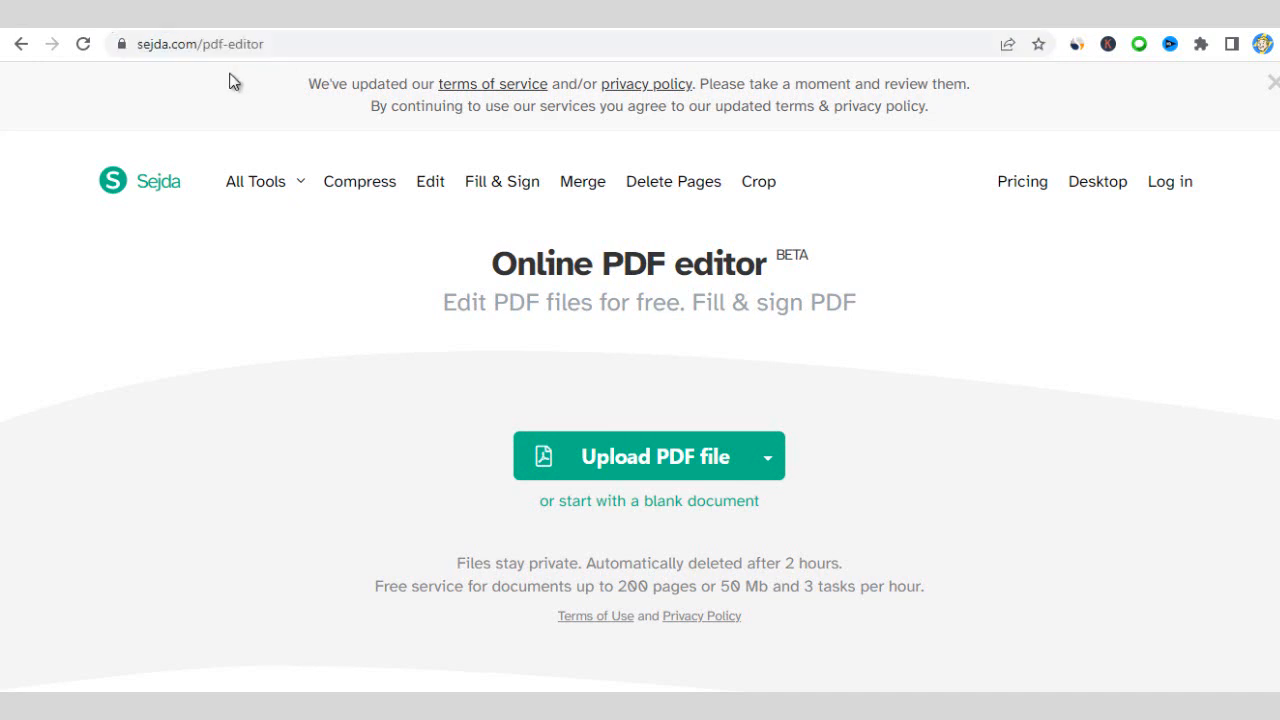
# - Upload the New Electricity Bill PDF from the Desktop into the editor
pyautogui.click(624, 459)
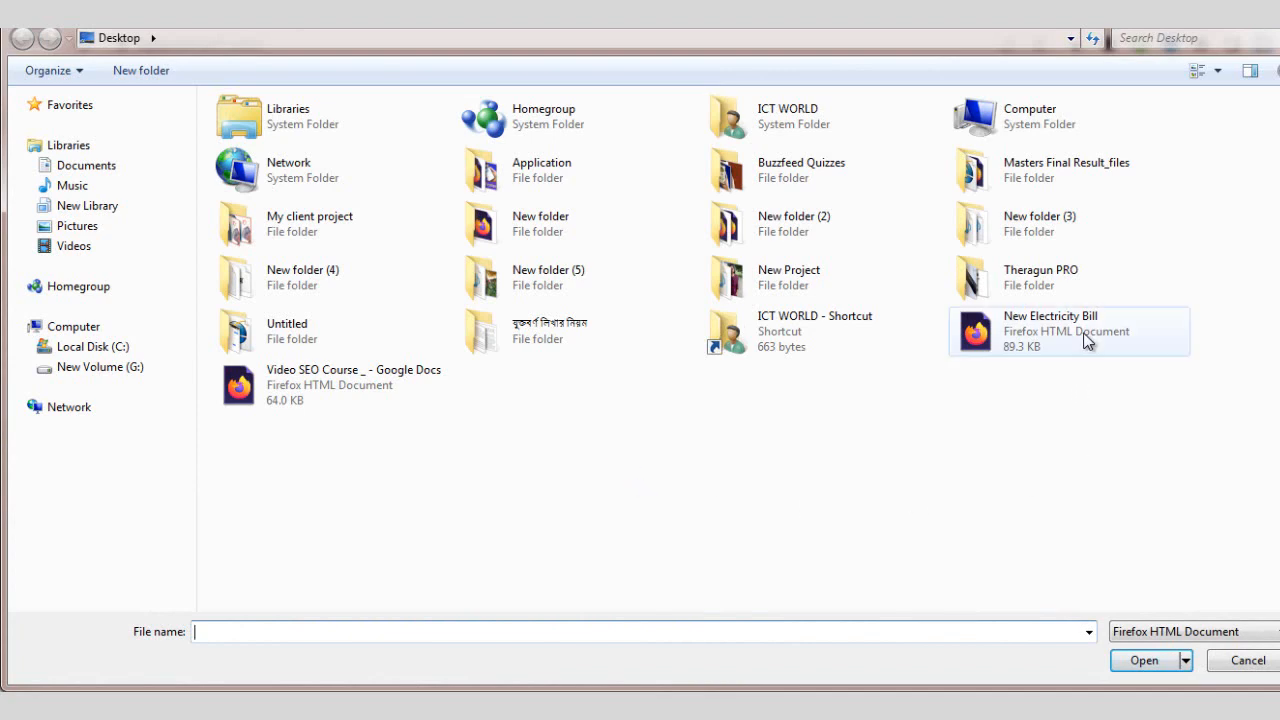
pyautogui.doubleClick(1087, 338)
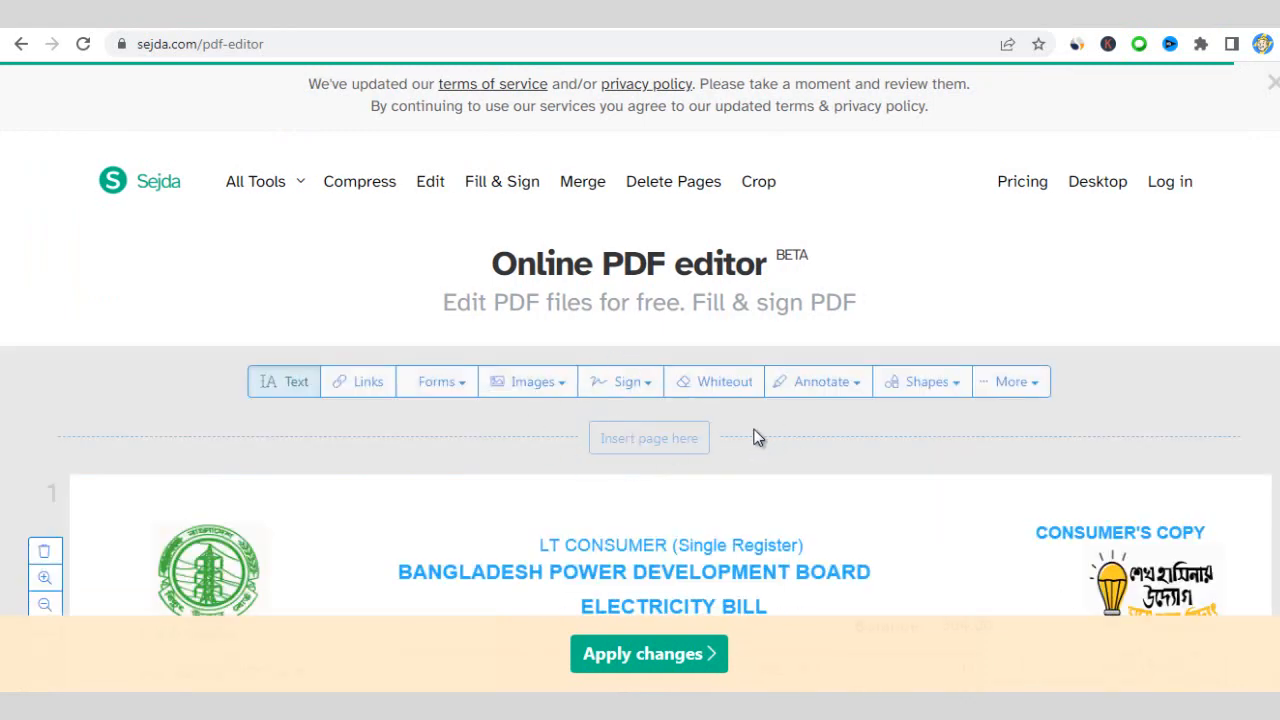
# - Change the bill month from Jan-22 to Aug-22
pyautogui.scroll(-5, 757, 437)
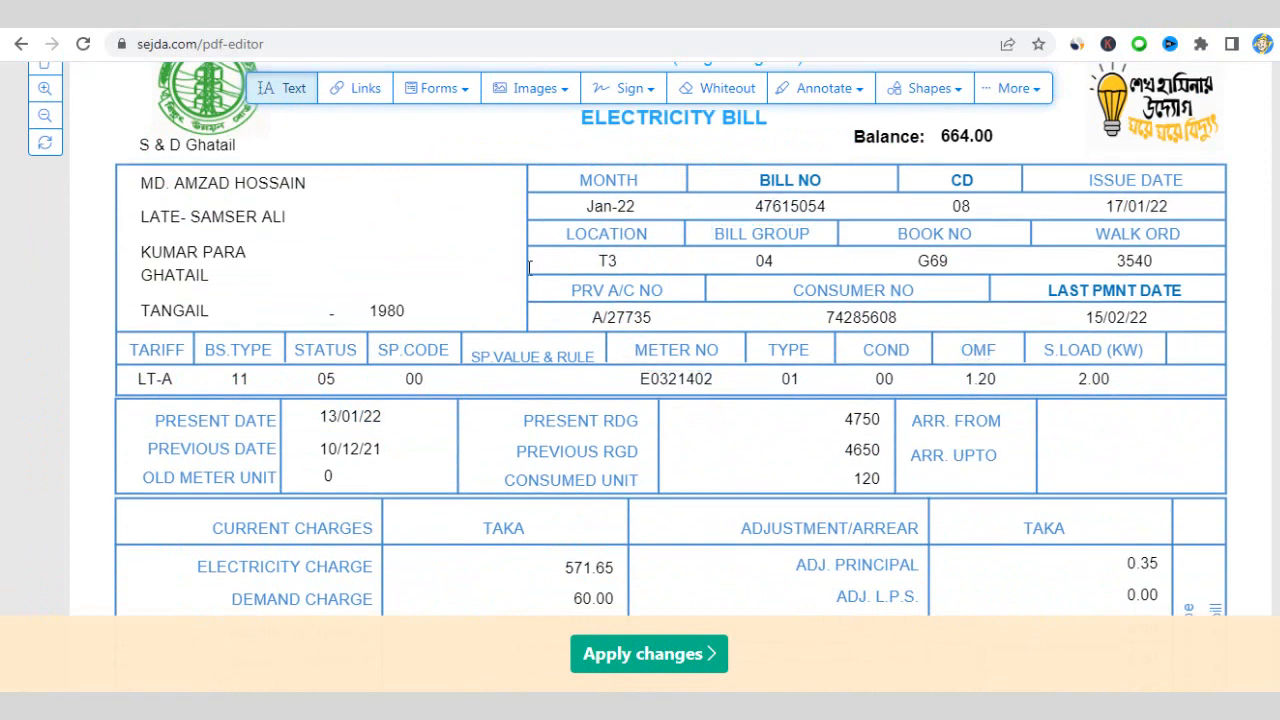
pyautogui.scroll(1, 540, 275)
pyautogui.click(612, 302)
pyautogui.moveTo(612, 302); pyautogui.dragTo(585, 300)
pyautogui.click(585, 300)
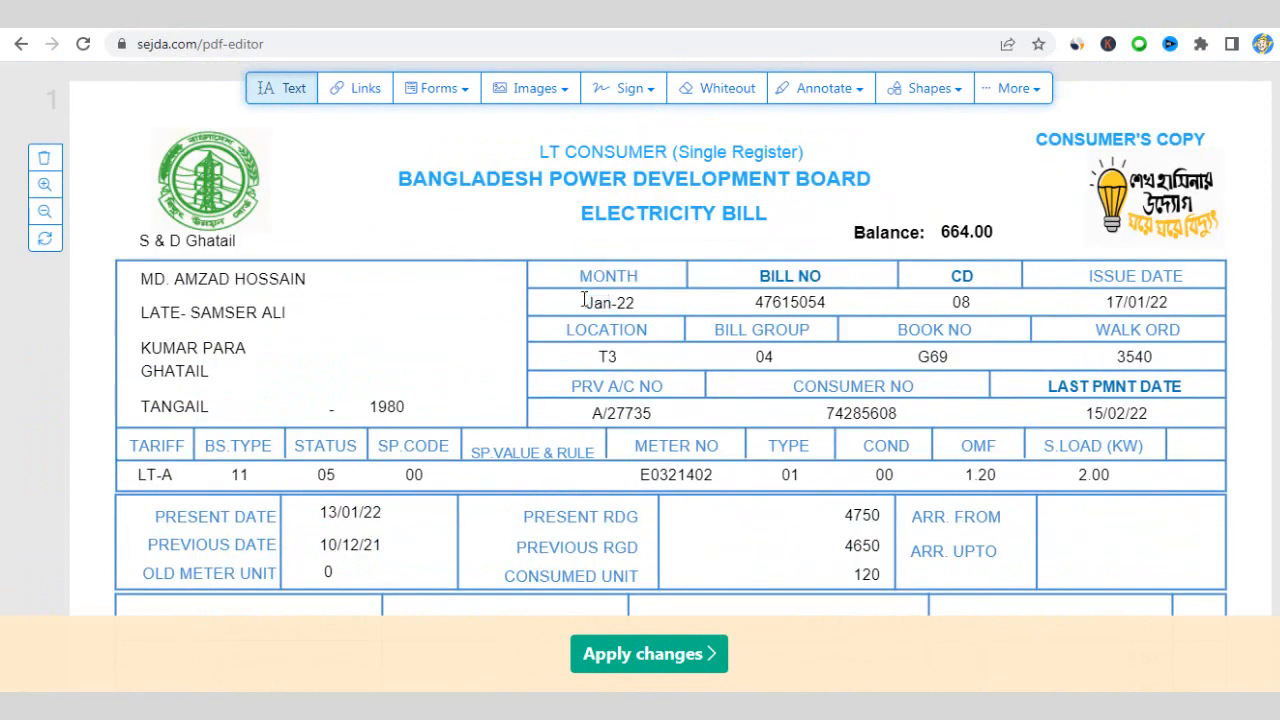
pyautogui.tripleClick(600, 304)
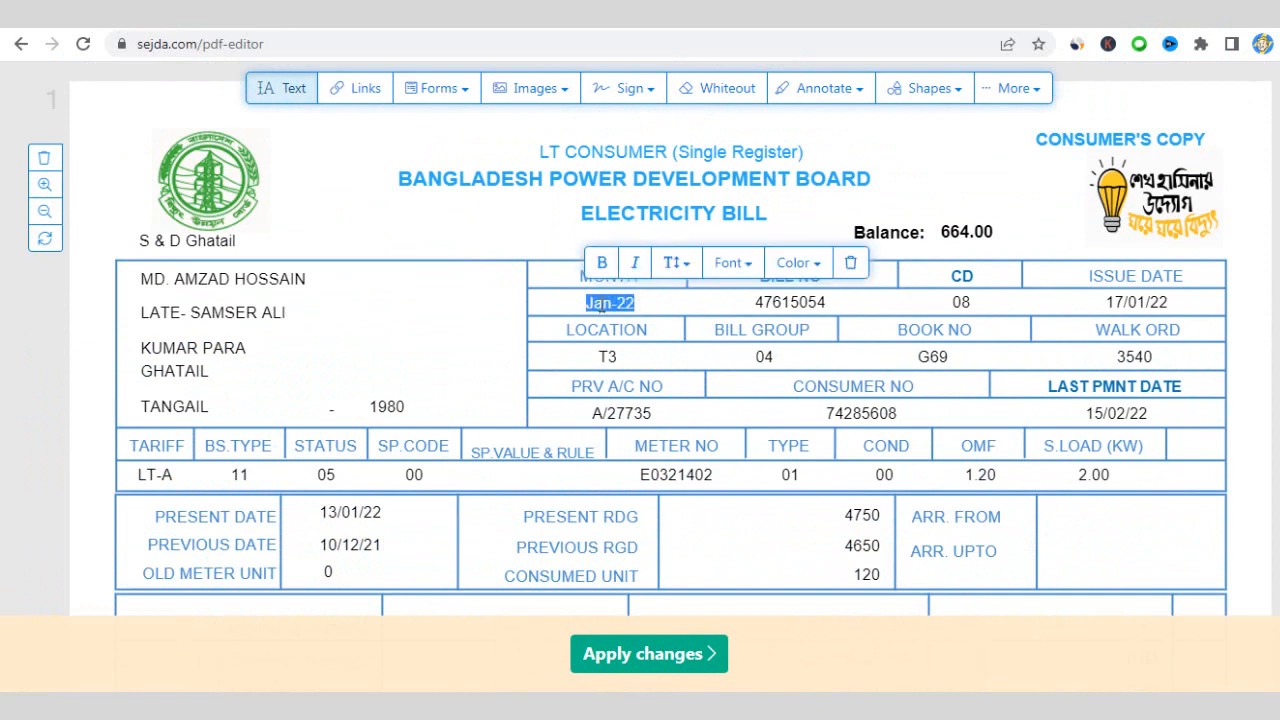
pyautogui.click(604, 302)
pyautogui.moveTo(615, 304); pyautogui.dragTo(586, 302)
pyautogui.write('Aug')
# - Change the issue date to 17/08/22 and select the month digit of the last payment date 15/02/22
pyautogui.click(1146, 303)
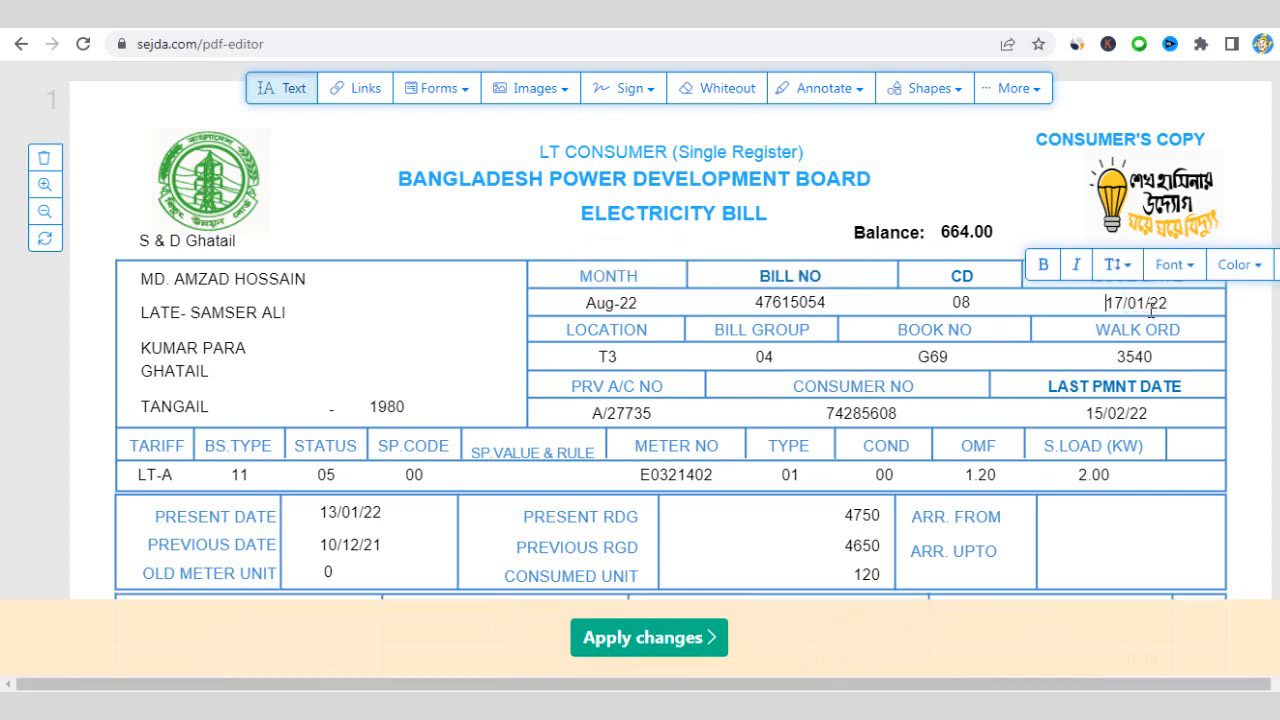
pyautogui.moveTo(1146, 304); pyautogui.dragTo(1139, 303)
pyautogui.write('8')
pyautogui.click(1123, 416)
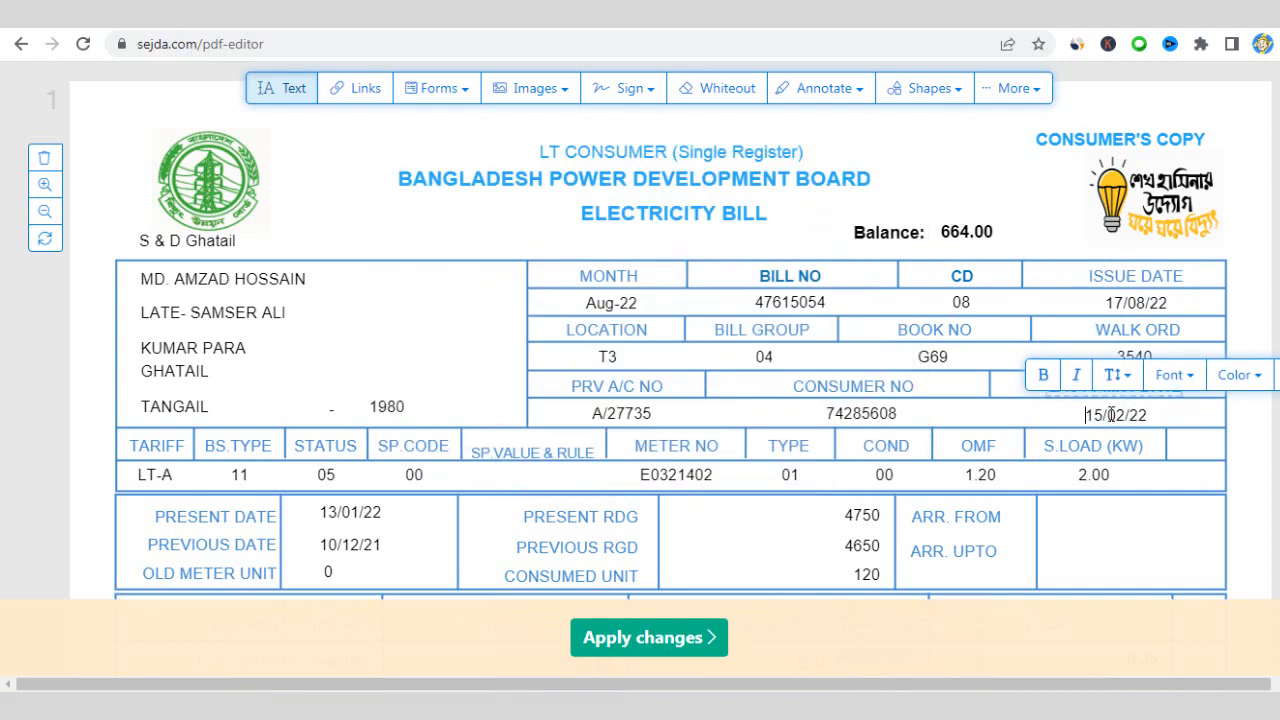
pyautogui.click(1125, 416)
pyautogui.moveTo(1123, 419); pyautogui.dragTo(1117, 419)
pyautogui.click(349, 517)
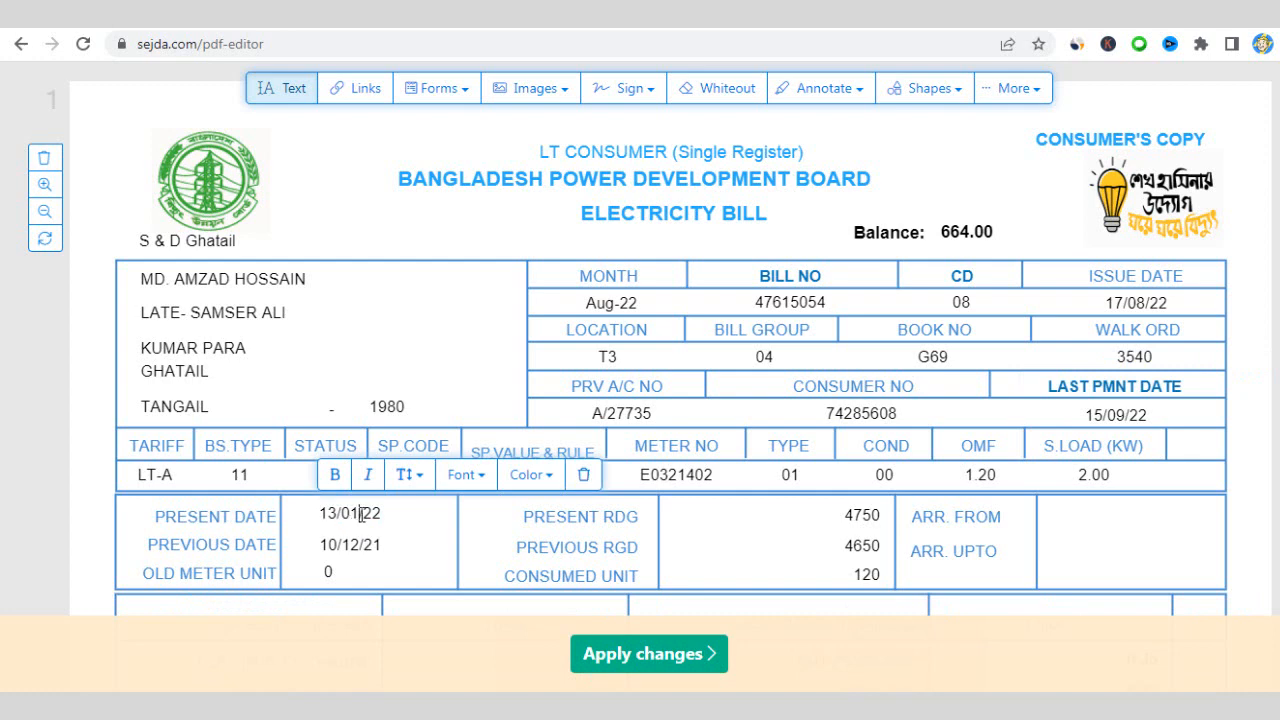
# - Change the present date from 13/01/22 to 13/08/22 and the previous date from 10/12/21 to 10/7/21
pyautogui.moveTo(361, 514); pyautogui.dragTo(349, 521)
pyautogui.write('8')
pyautogui.click(358, 543)
pyautogui.click(350, 549)
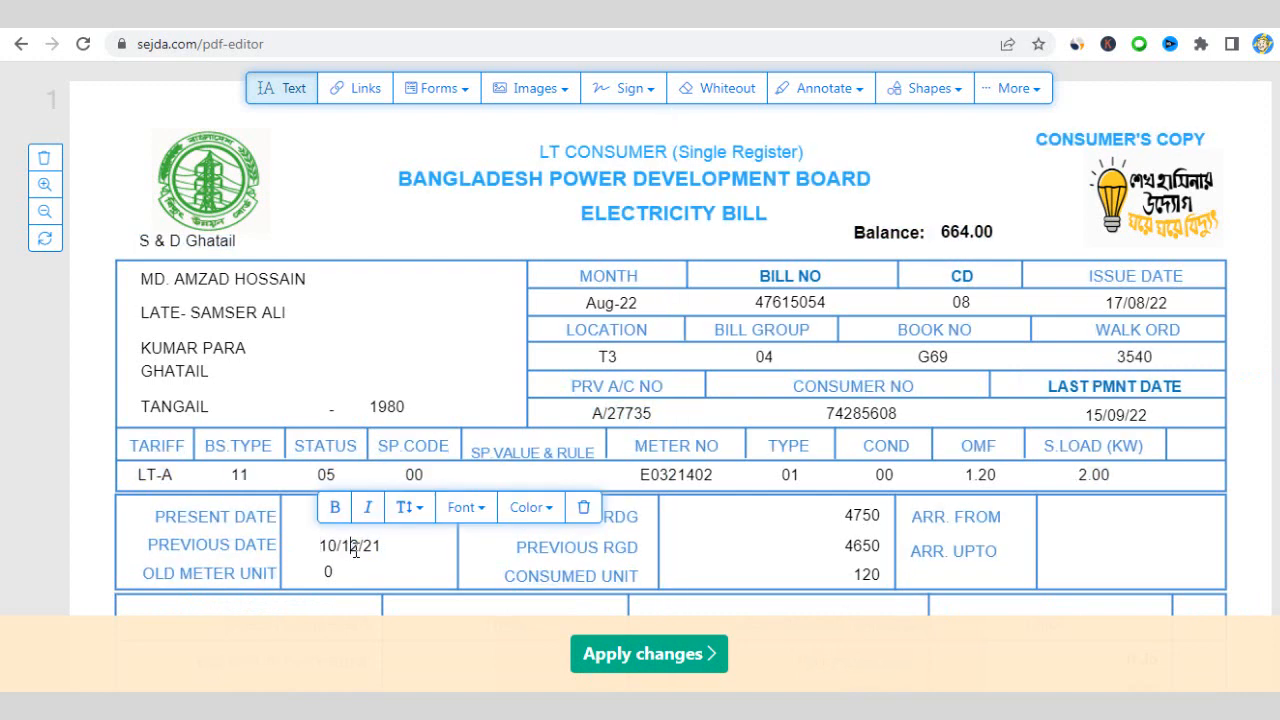
pyautogui.moveTo(360, 549); pyautogui.dragTo(342, 549)
pyautogui.write('7')
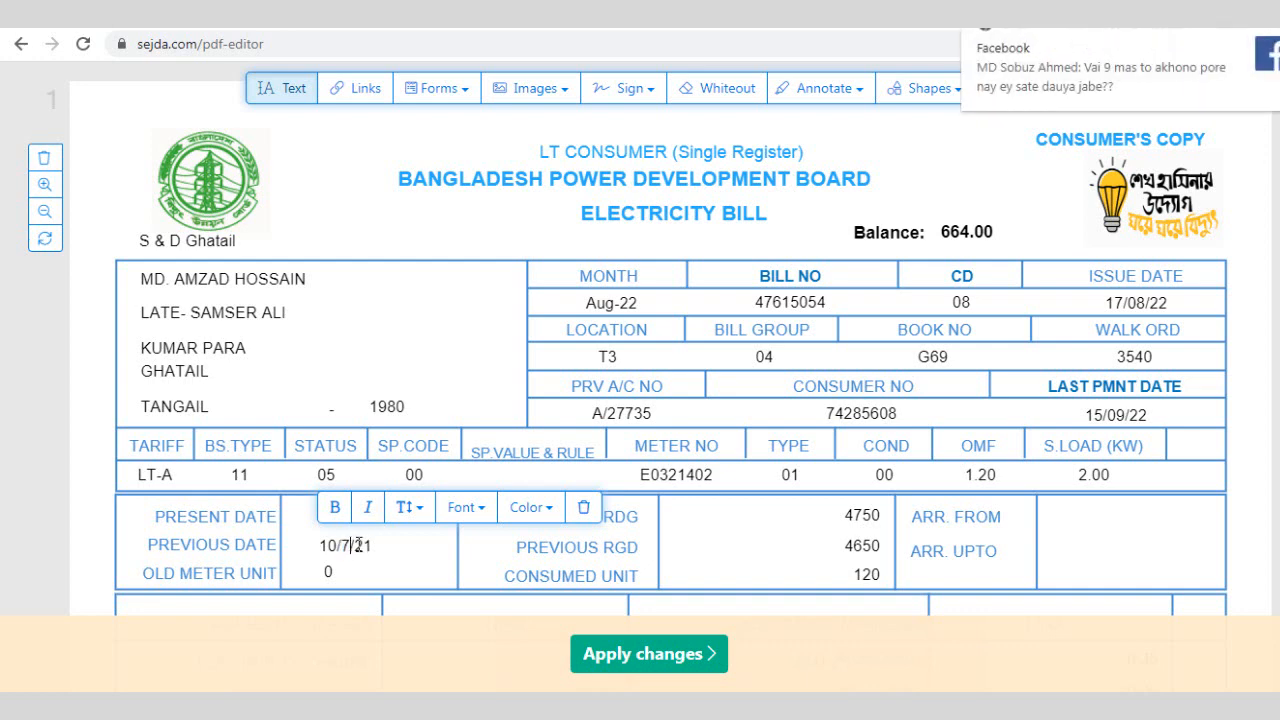
pyautogui.click(378, 554)
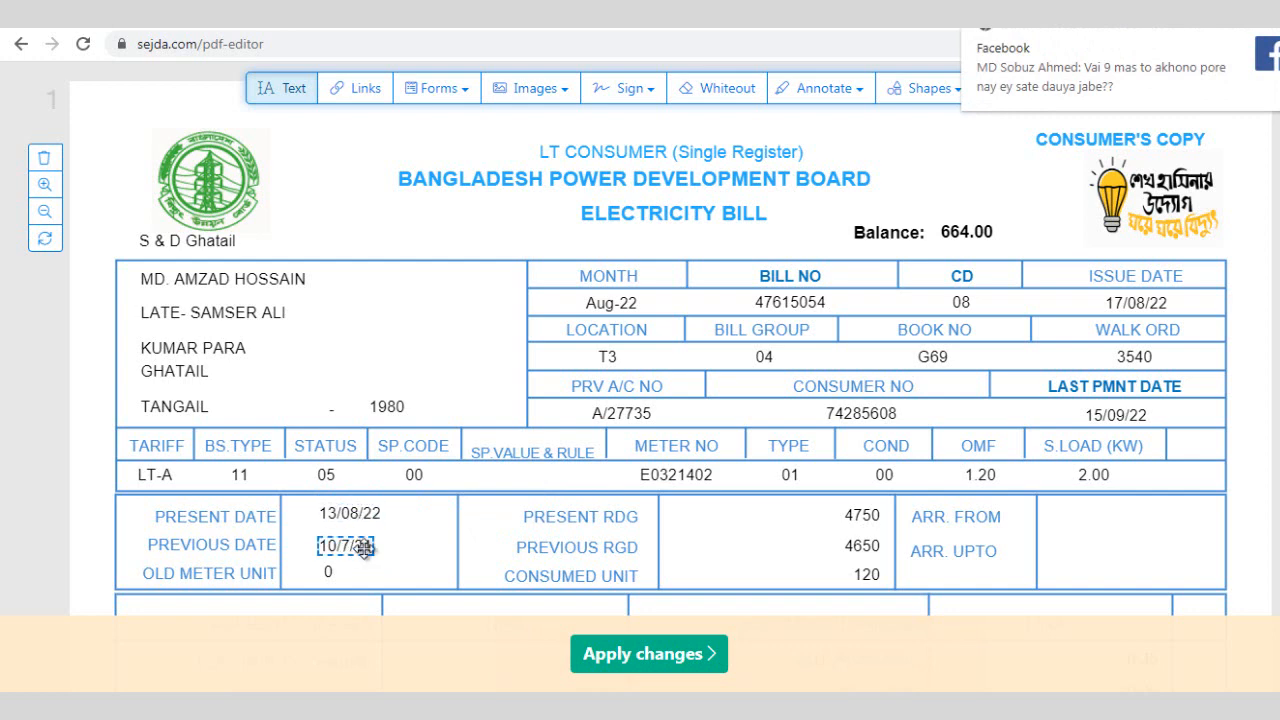
pyautogui.scroll(-10, 363, 548)
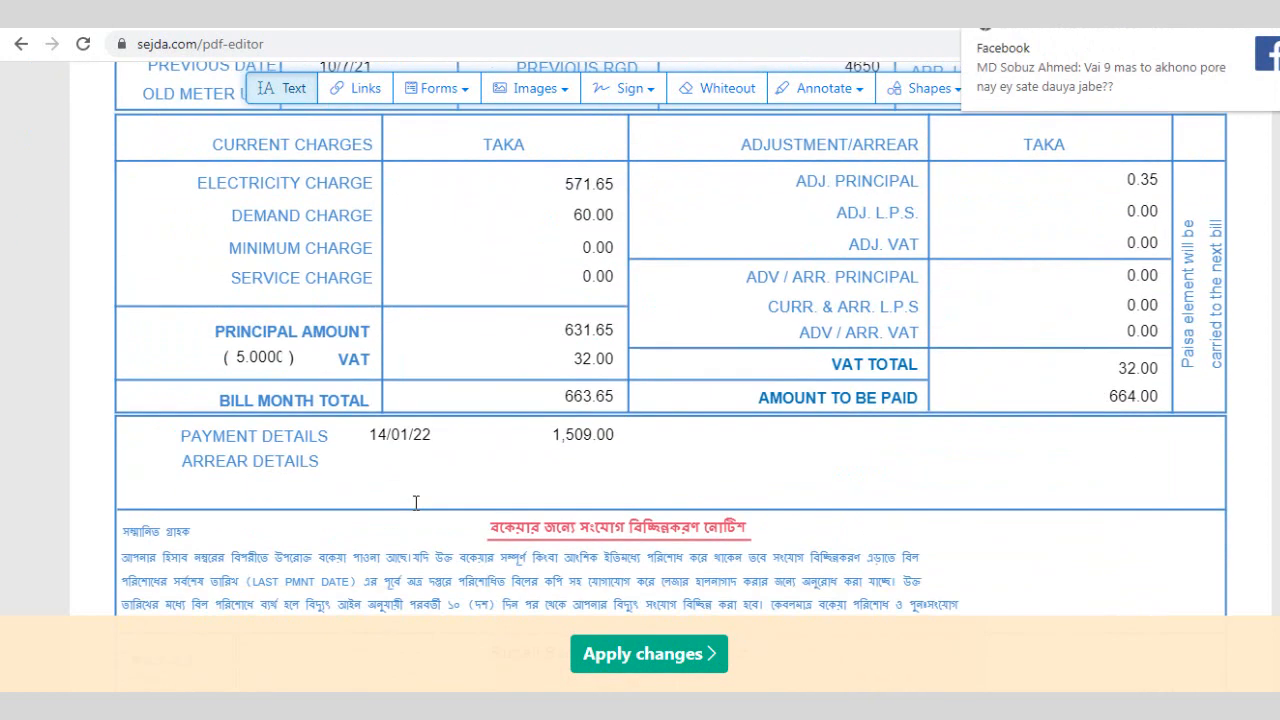
# - Change the office copy's month from Jan-22 to Aug-22 and its issue date to 17/08/22
pyautogui.scroll(-3, 416, 503)
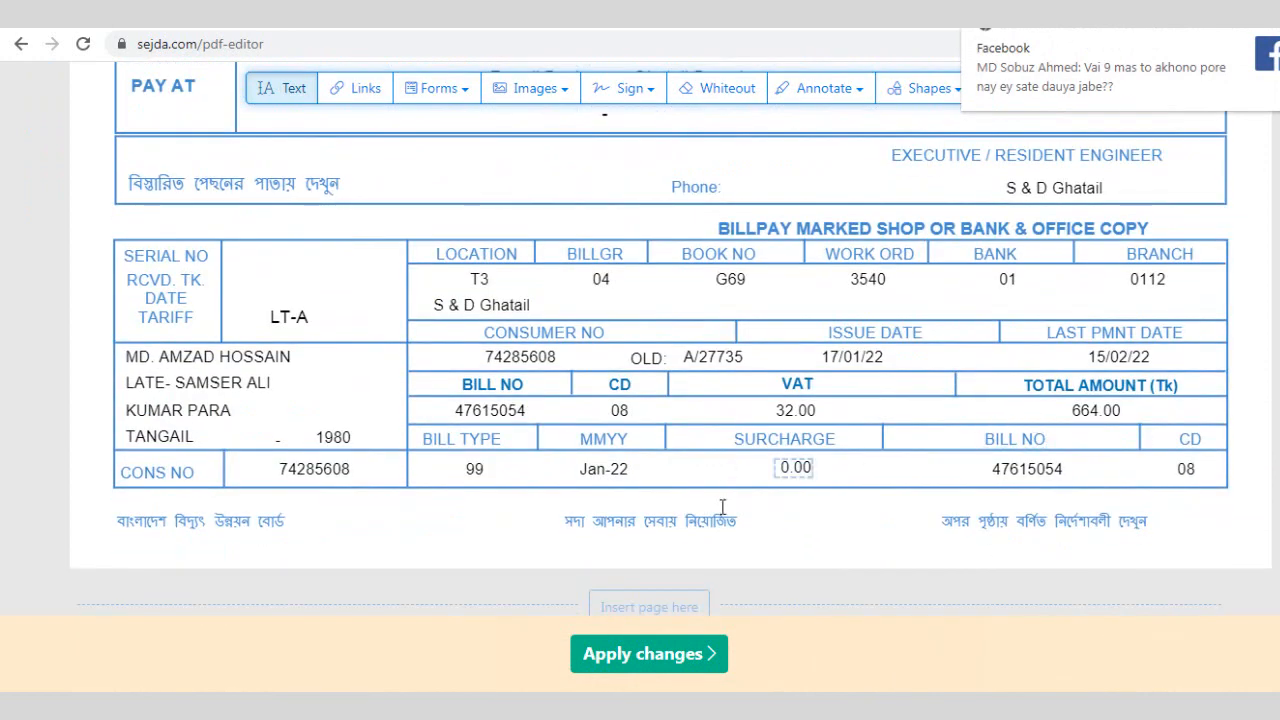
pyautogui.click(605, 473)
pyautogui.moveTo(605, 473); pyautogui.dragTo(580, 479)
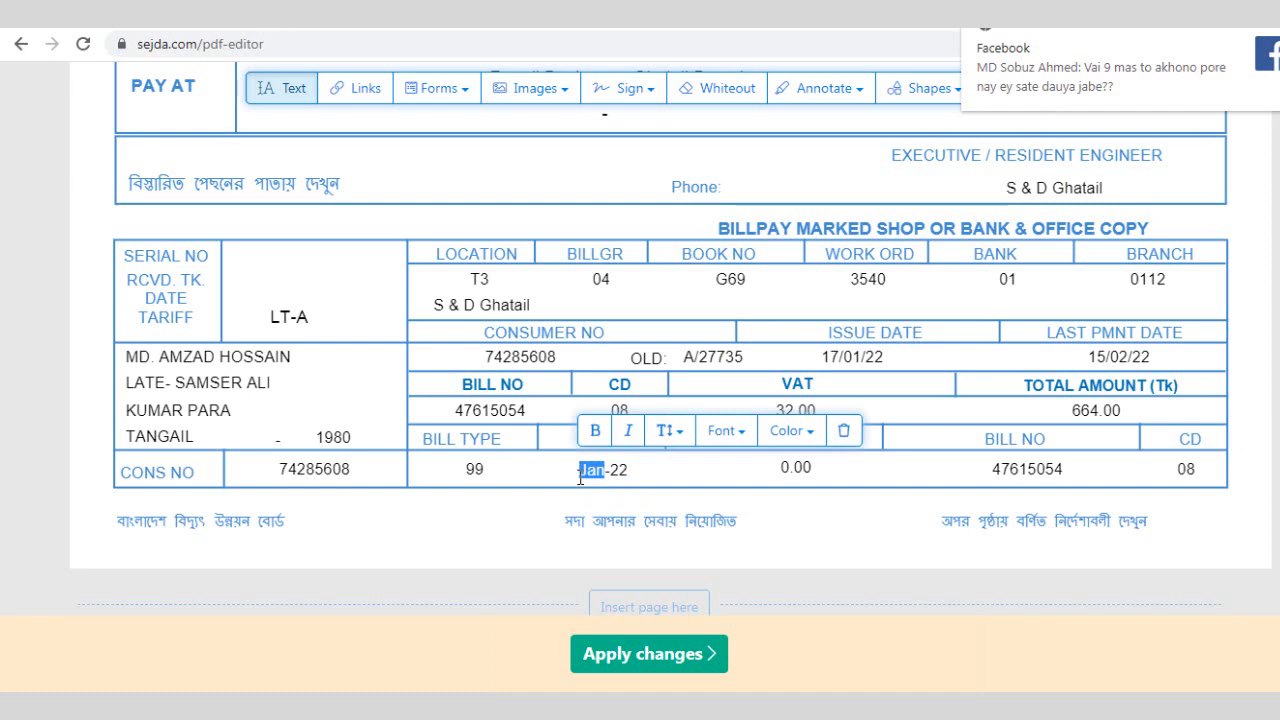
pyautogui.write('Aug')
pyautogui.click(861, 358)
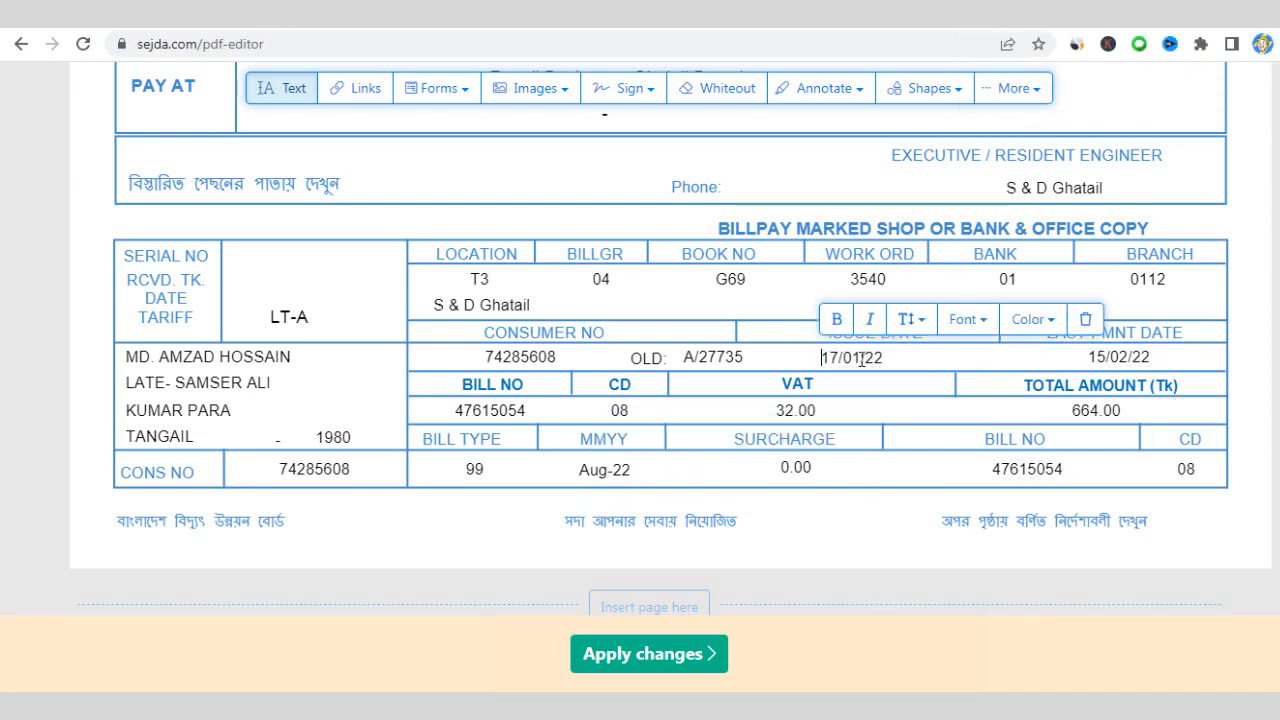
pyautogui.moveTo(861, 359); pyautogui.dragTo(854, 362)
pyautogui.press('BackSpace')
pyautogui.write('8')
pyautogui.scroll(15, 854, 362)
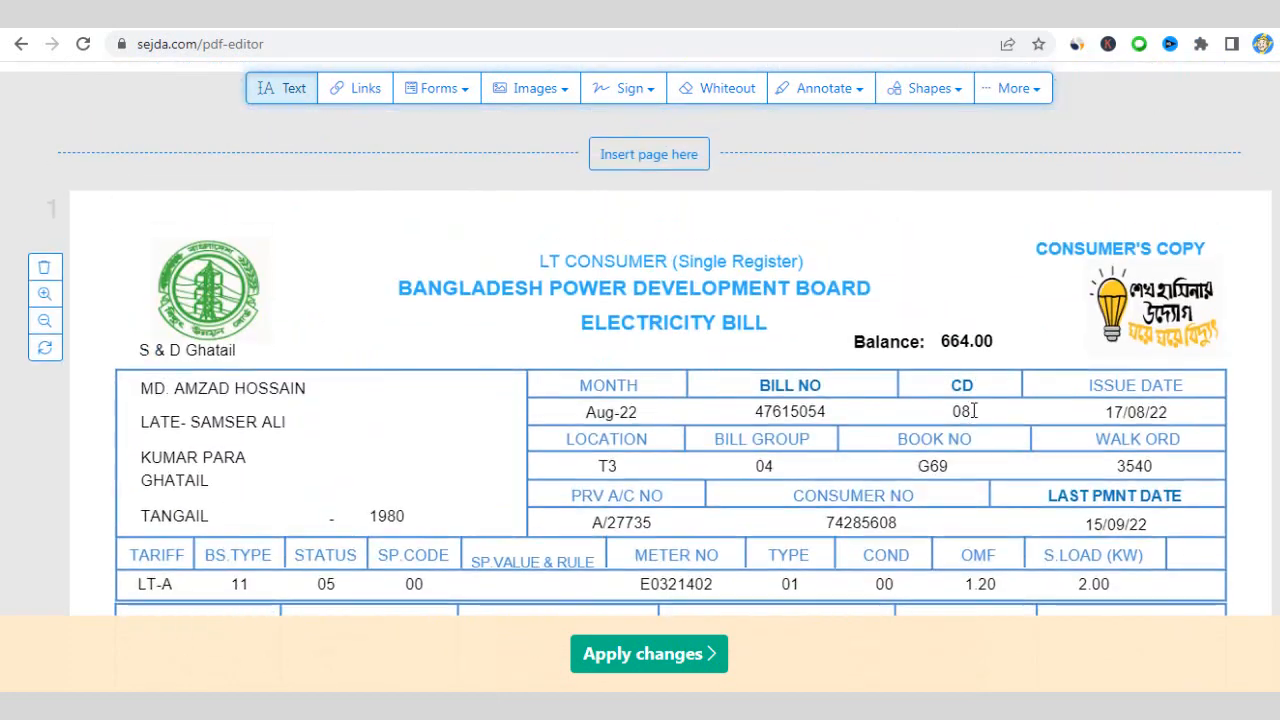
pyautogui.scroll(-5, 1068, 428)
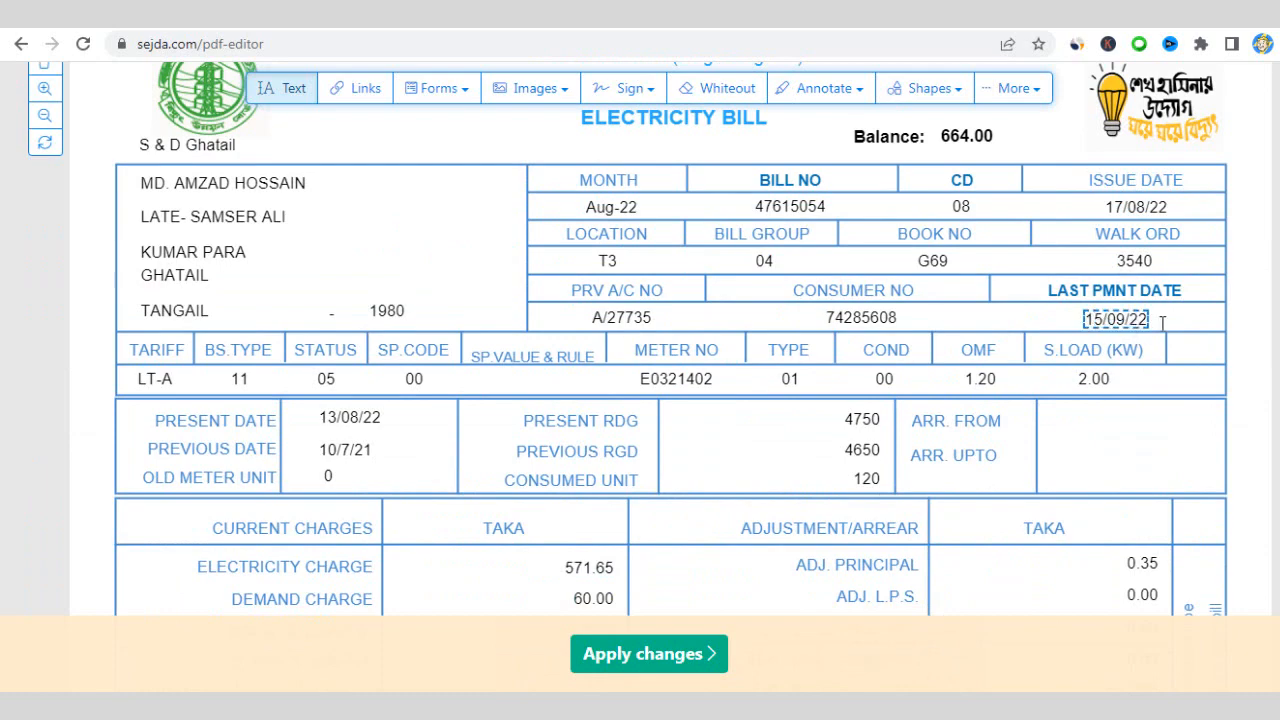
# - Change the office copy's last payment date from 15/02/22 to 15/09/22
pyautogui.scroll(-1, 958, 403)
pyautogui.scroll(-10, 958, 403)
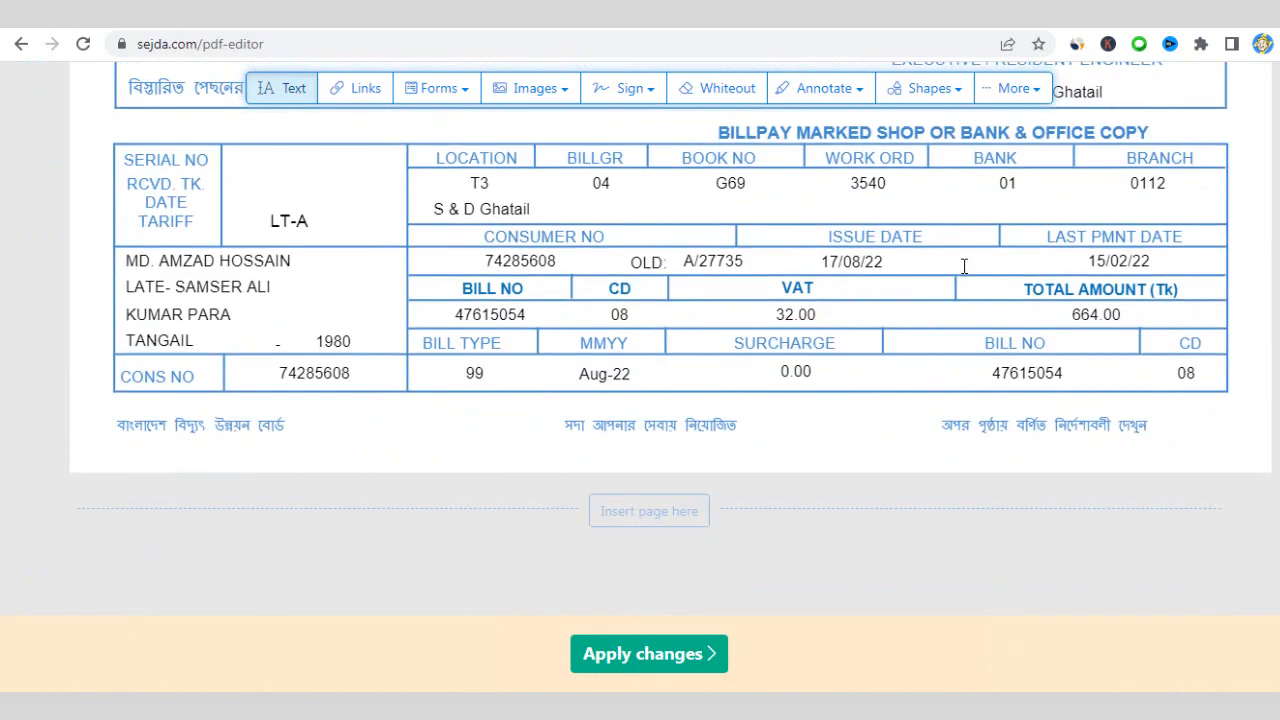
pyautogui.click(1130, 262)
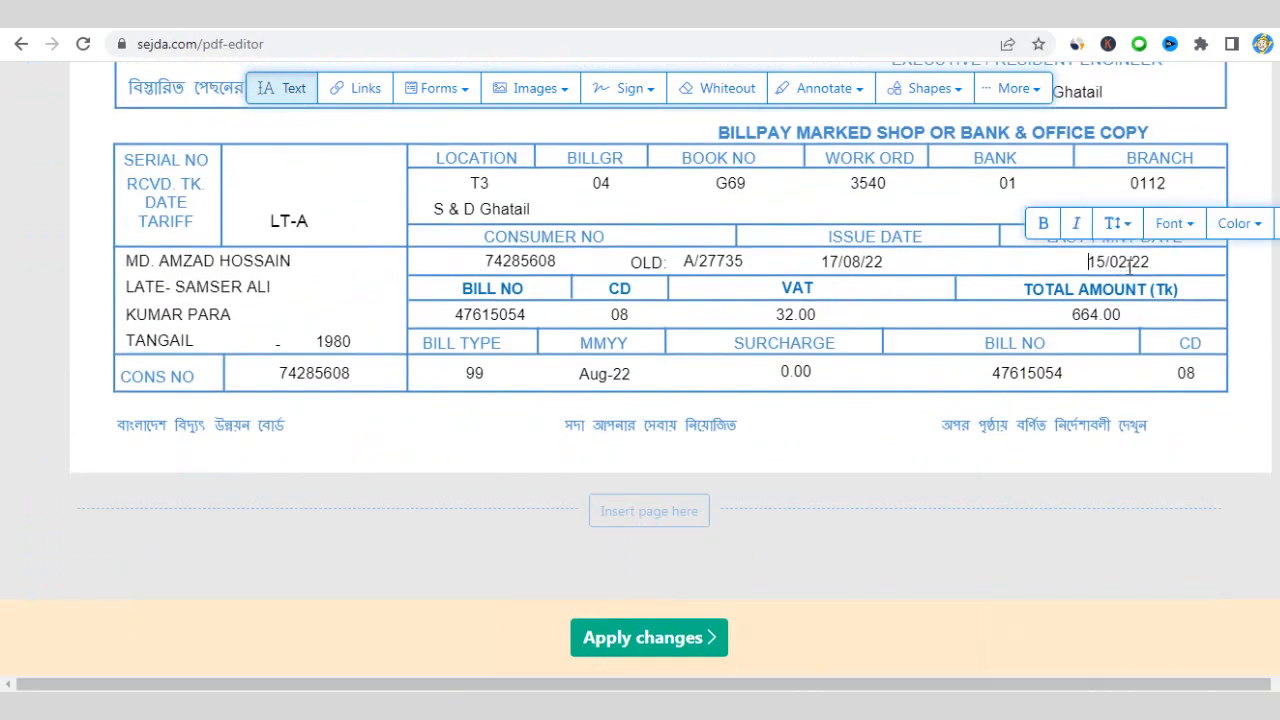
pyautogui.moveTo(1129, 262); pyautogui.dragTo(1119, 262)
pyautogui.write('9')
# - Change the payment details date from 14/01/22 to 14/08/22
pyautogui.scroll(2, 661, 372)
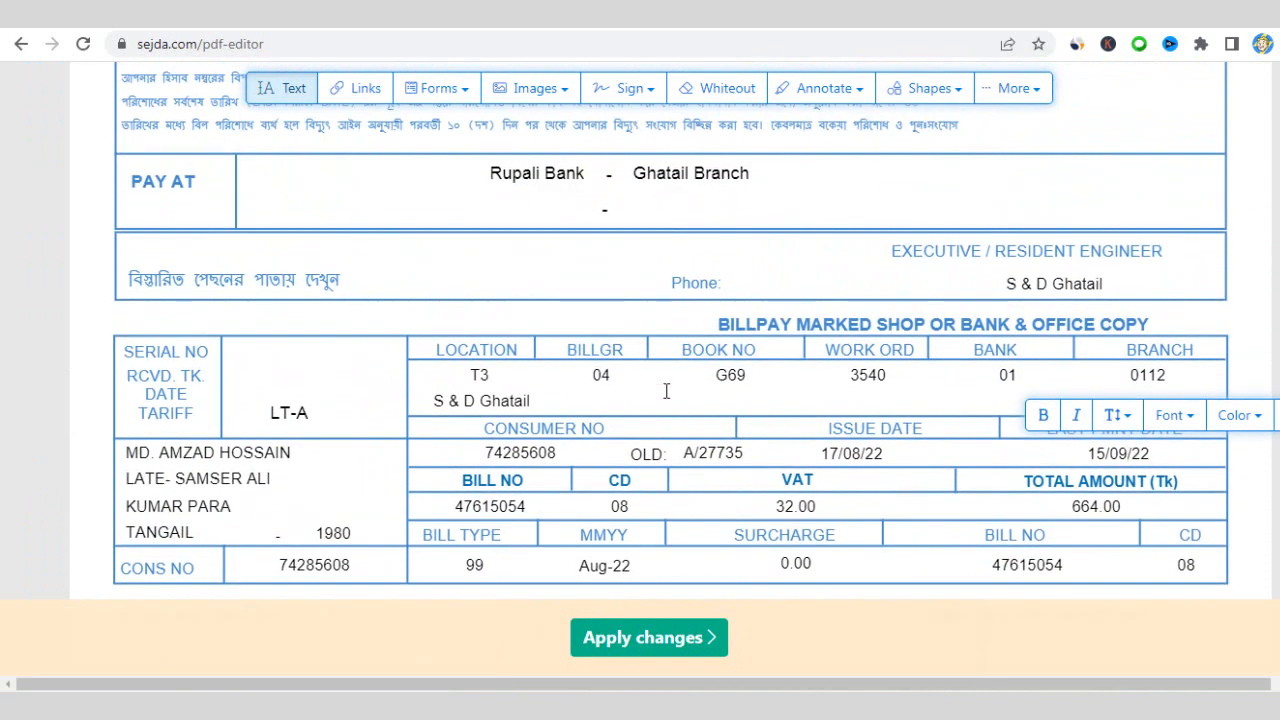
pyautogui.scroll(5, 860, 450)
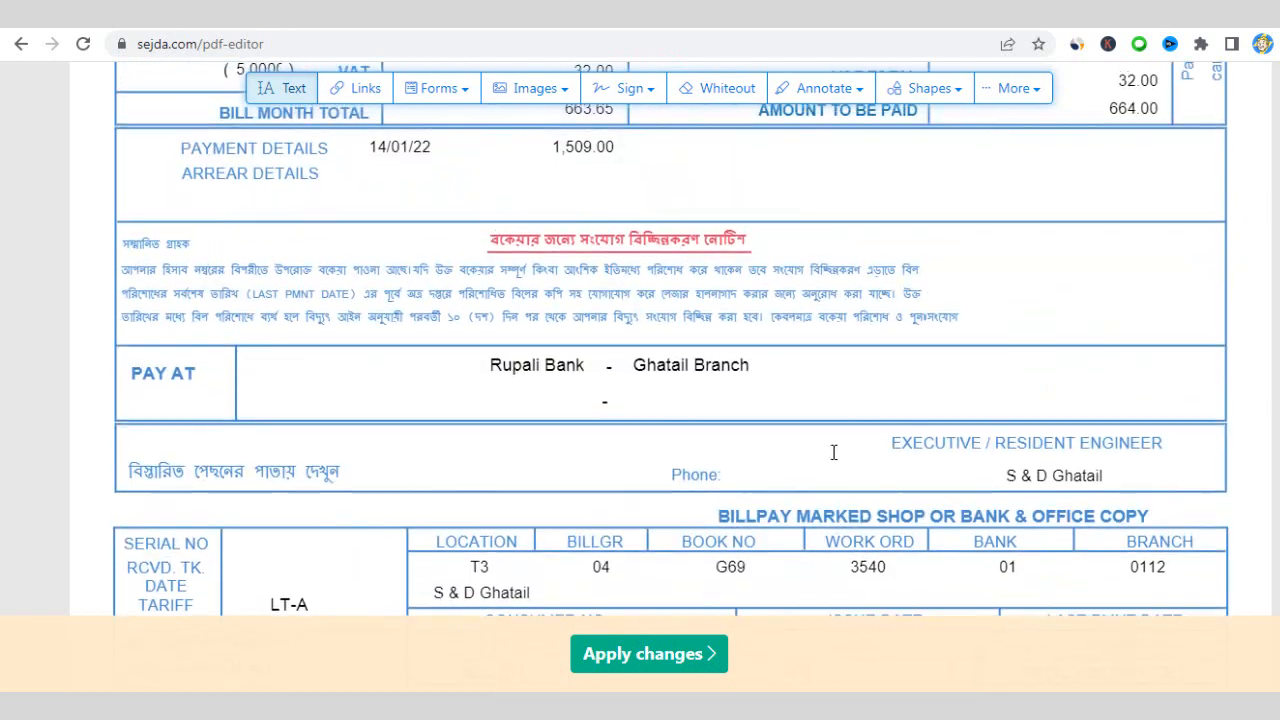
pyautogui.scroll(5, 776, 455)
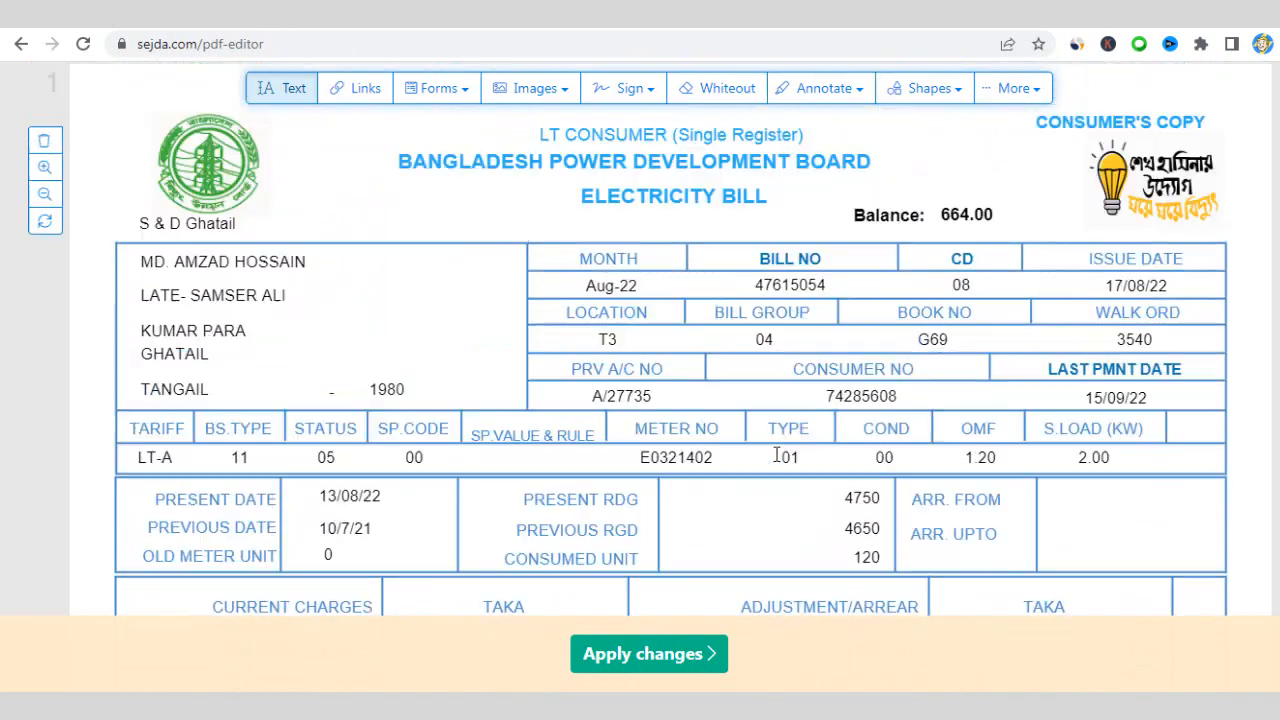
pyautogui.scroll(-4, 772, 452)
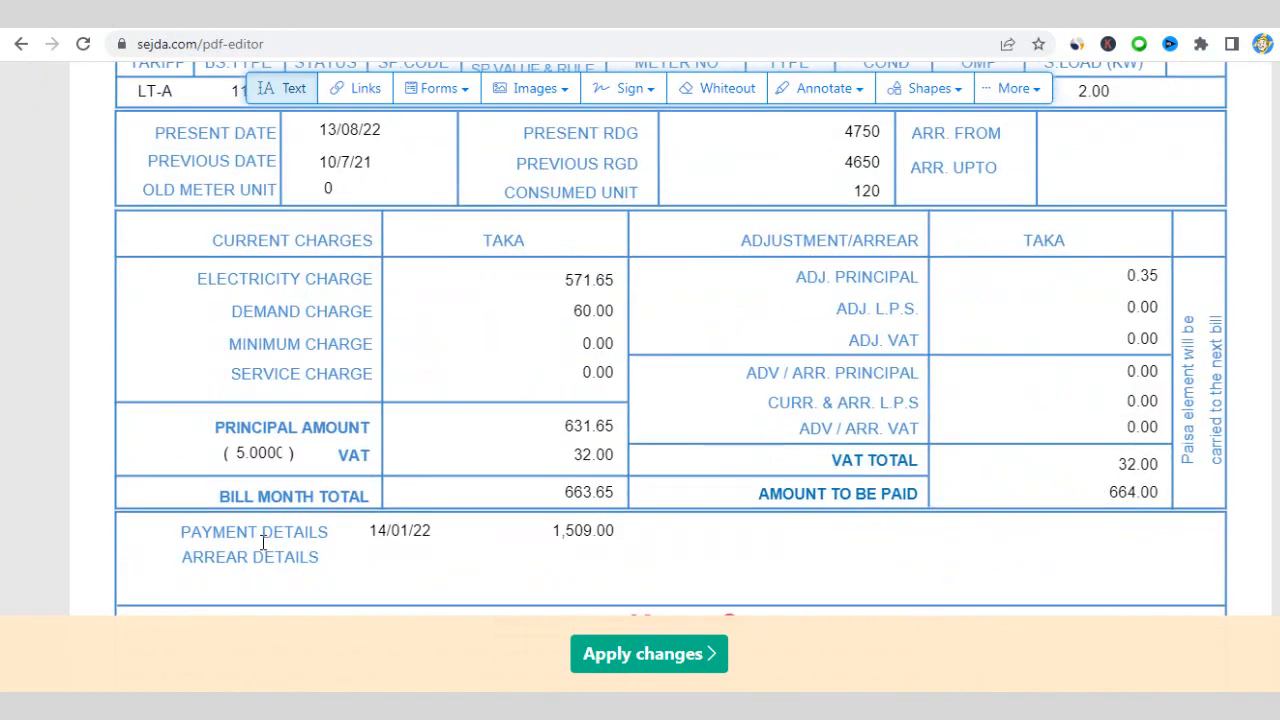
pyautogui.scroll(-1, 271, 529)
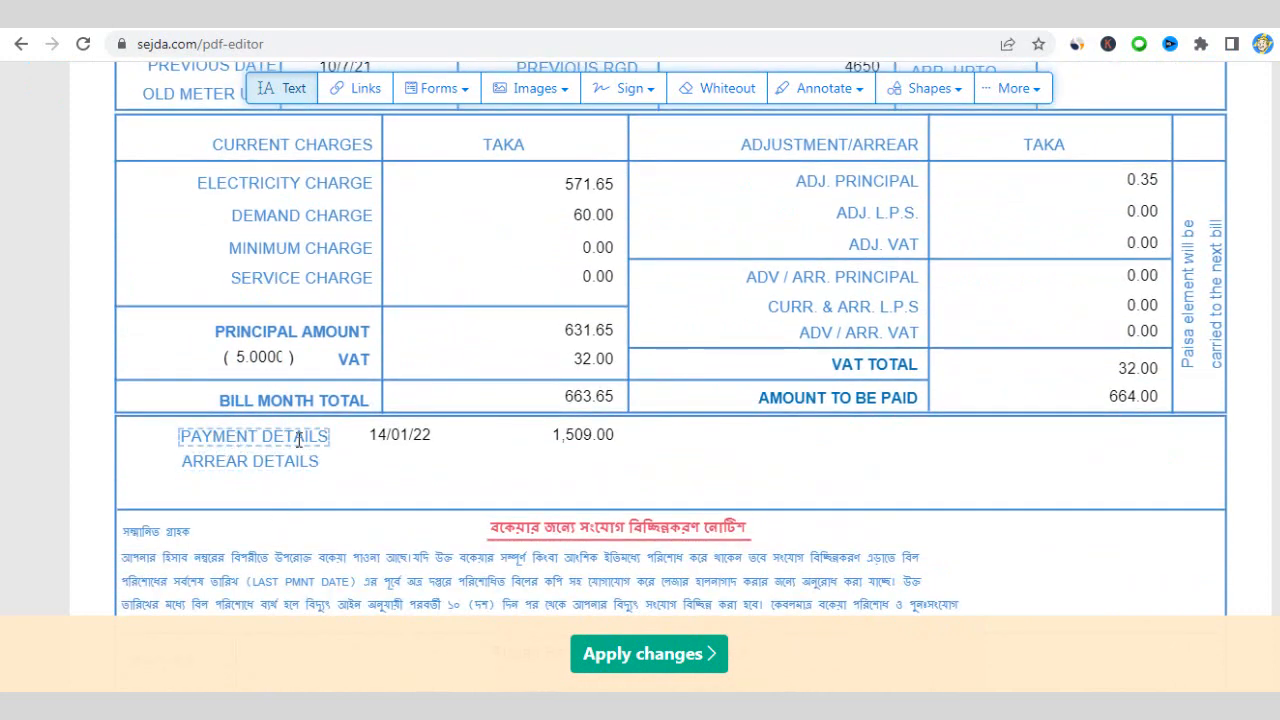
pyautogui.click(408, 436)
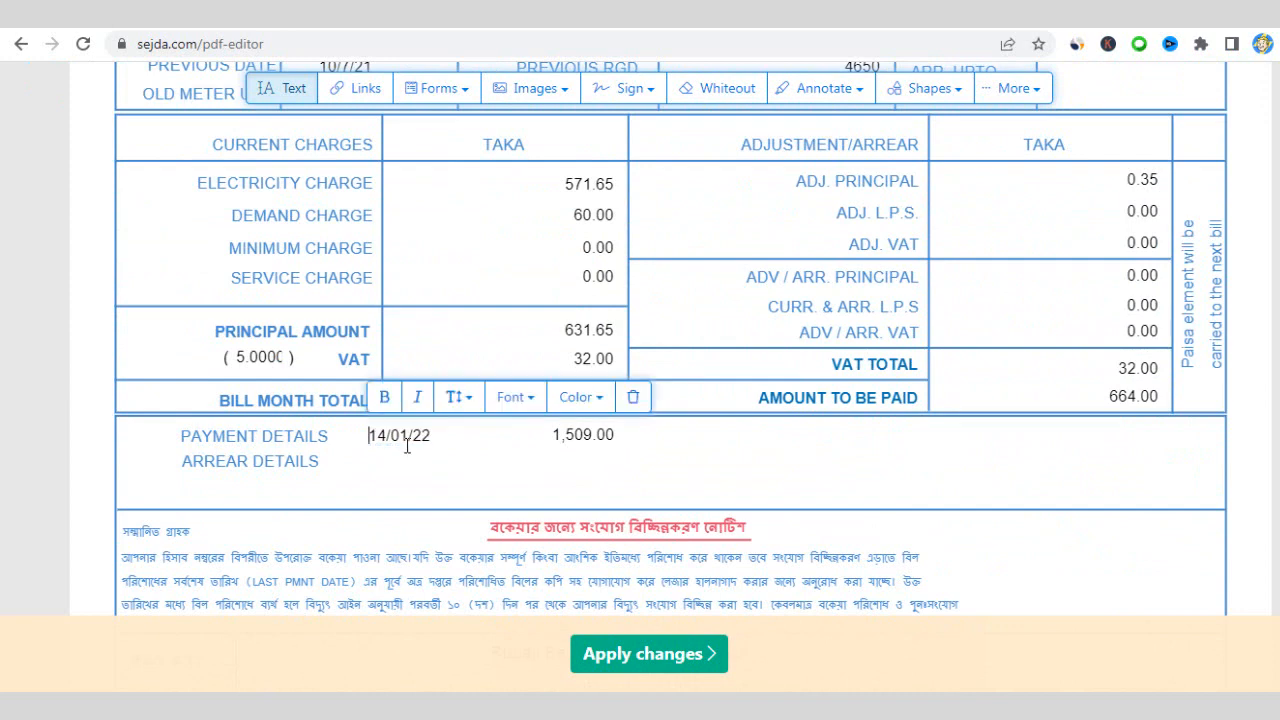
pyautogui.moveTo(410, 436); pyautogui.dragTo(402, 445)
pyautogui.write('8')
pyautogui.click(452, 469)
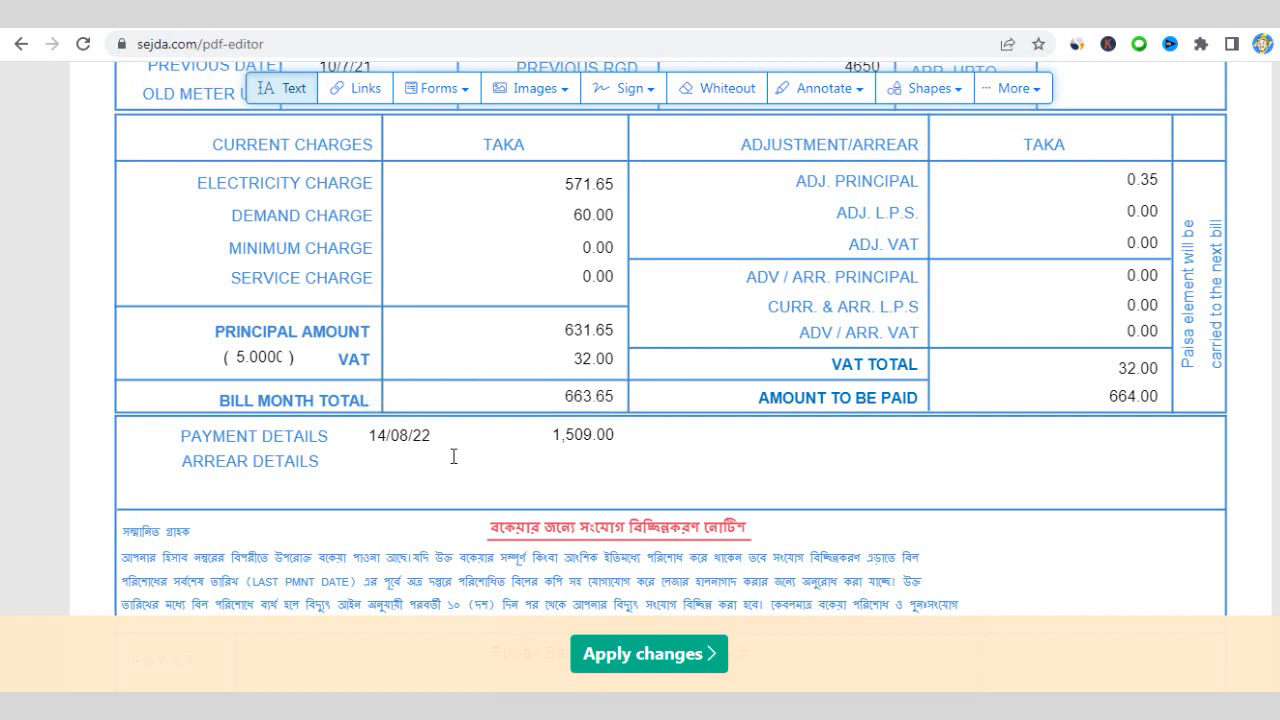
pyautogui.scroll(4, 466, 480)
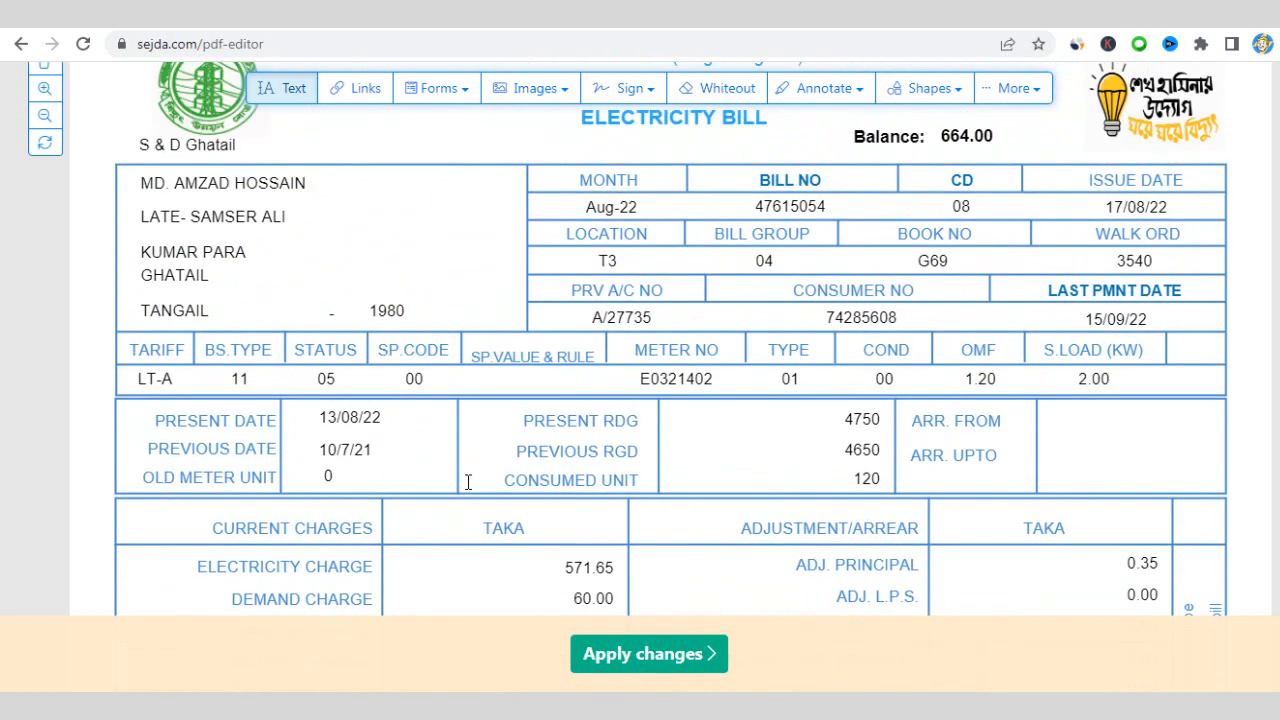
pyautogui.scroll(2, 467, 482)
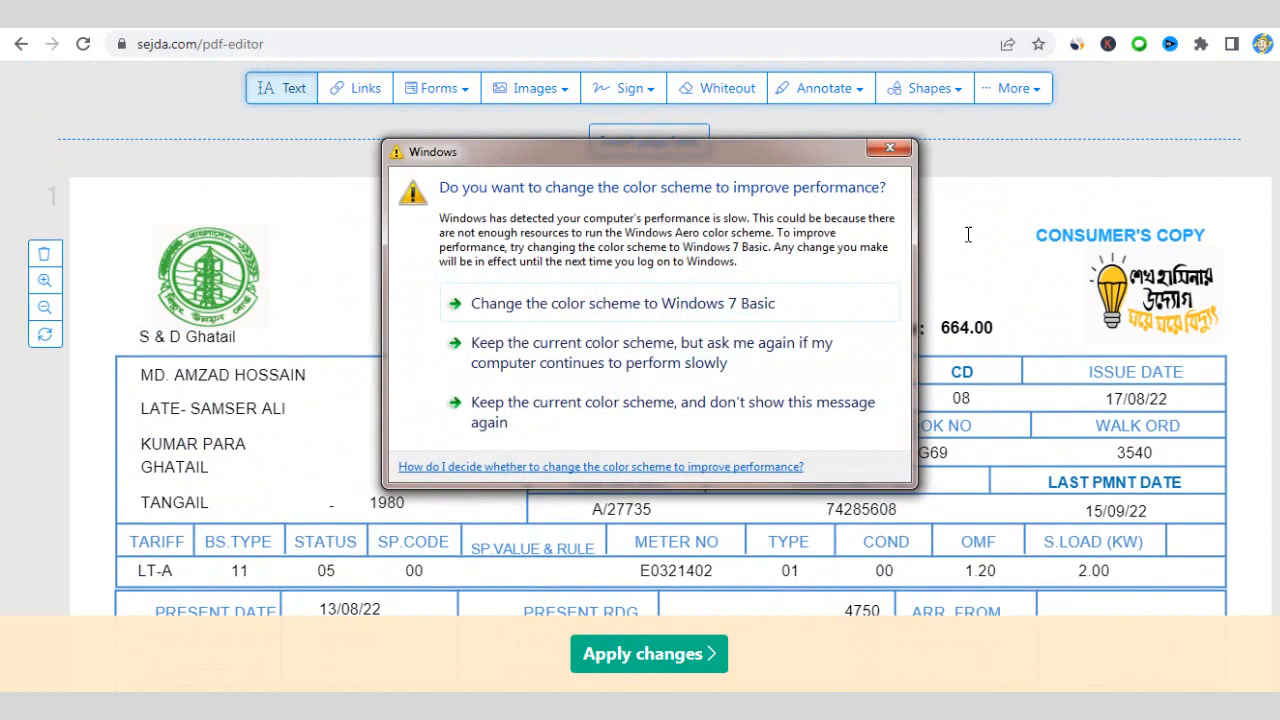
# - Dismiss the Windows color-scheme warning and start replacing Ghatail in the header office name
pyautogui.click(888, 152)
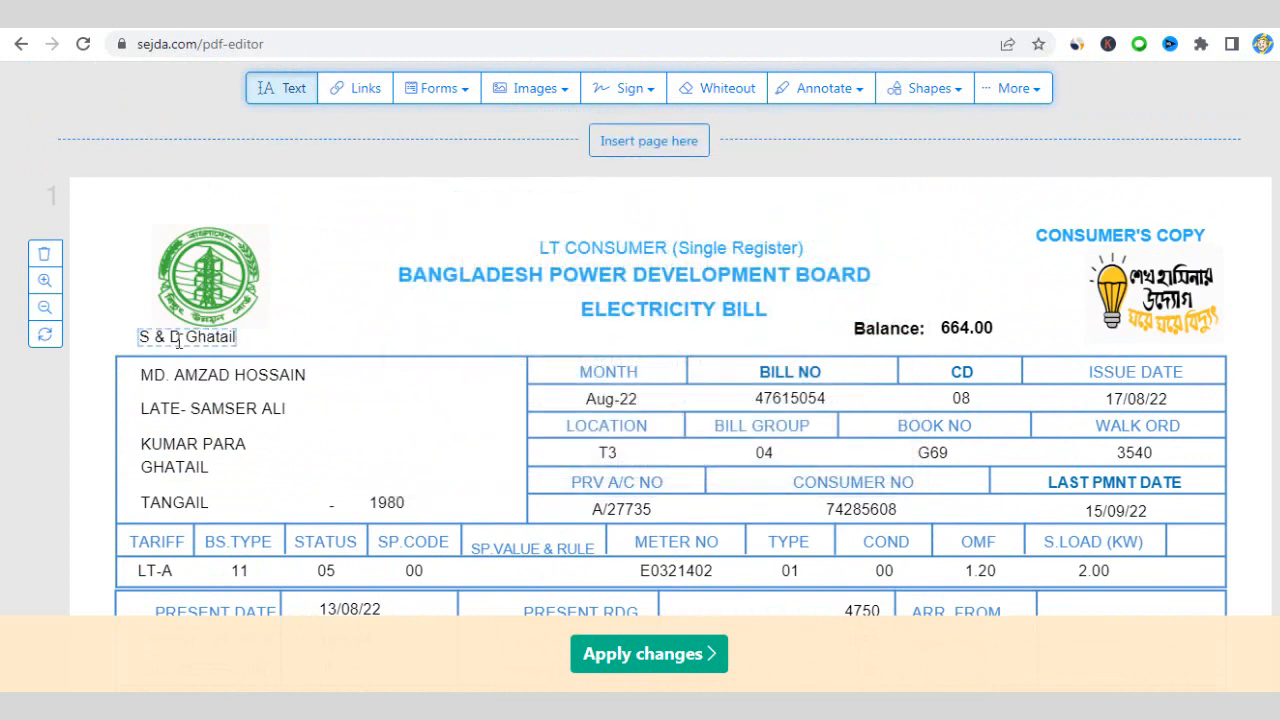
pyautogui.moveTo(187, 339); pyautogui.dragTo(237, 337)
pyautogui.moveTo(237, 337); pyautogui.dragTo(190, 348)
pyautogui.press('BackSpace')
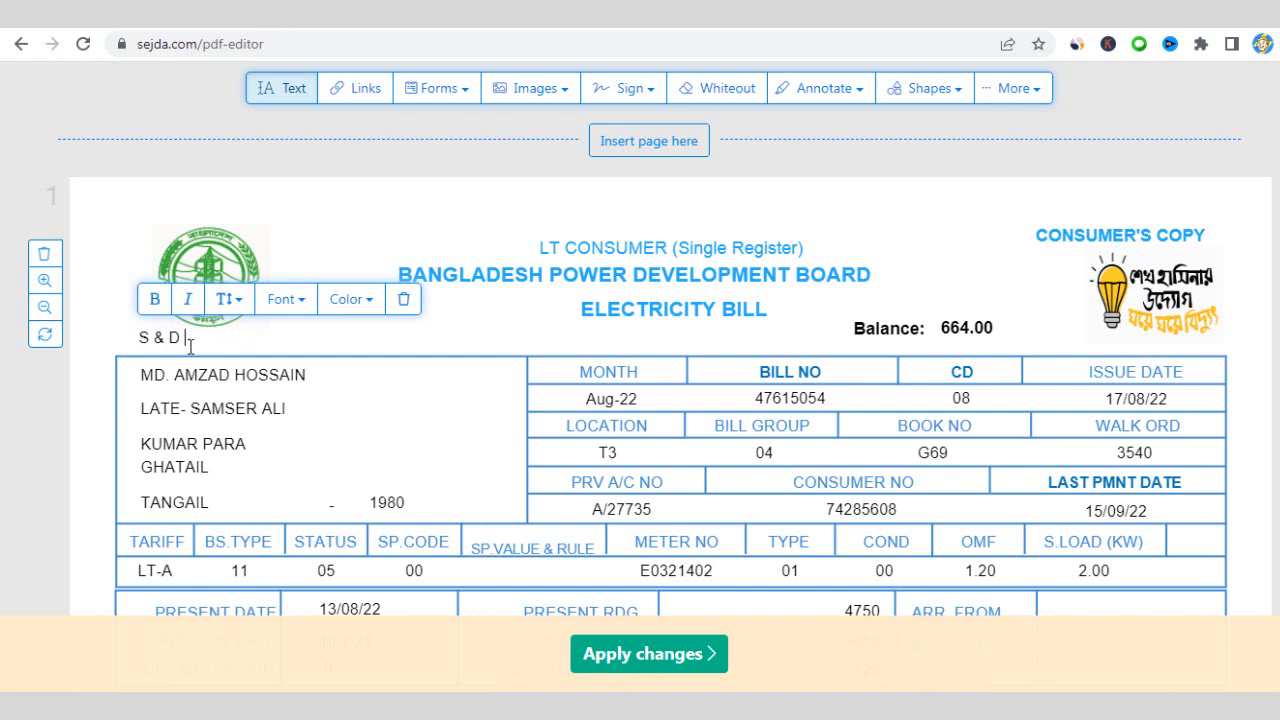
pyautogui.write('J')
pyautogui.write('amalp')
pyautogui.write('ur')
pyautogui.moveTo(192, 343)
pyautogui.mouseDown()
pyautogui.moveTo(253, 342)
pyautogui.moveTo(187, 345)
pyautogui.mouseUp()
pyautogui.press('BackSpace')
pyautogui.write('S')
# - Finish retyping the header office name as S & D Jamalpur
pyautogui.scroll(-3, 304, 390)
pyautogui.scroll(-5, 302, 389)
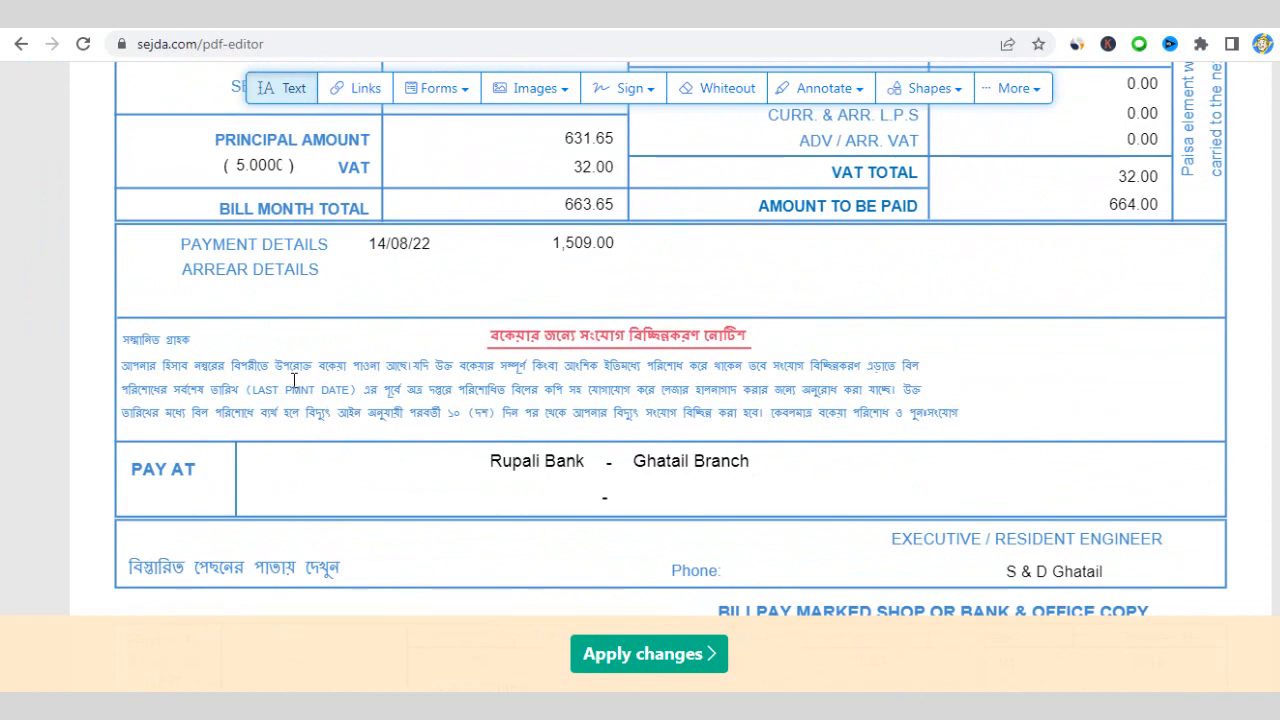
pyautogui.scroll(6, 291, 378)
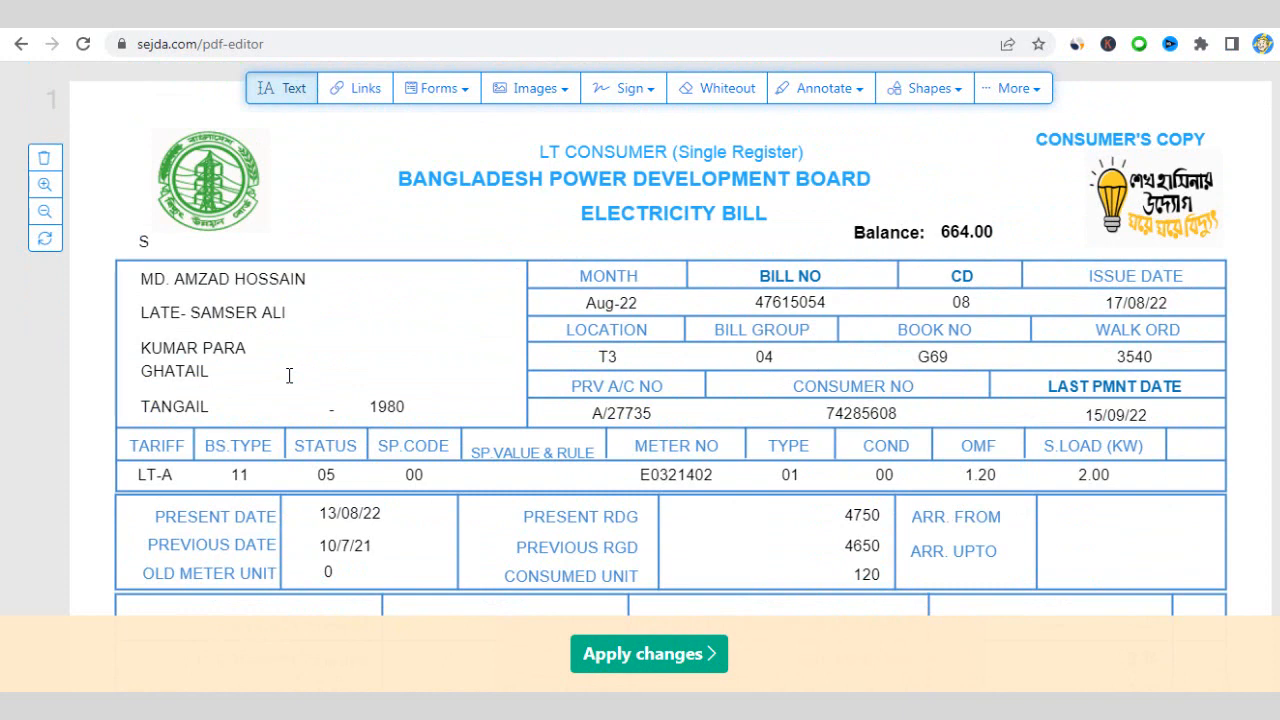
pyautogui.click(151, 242)
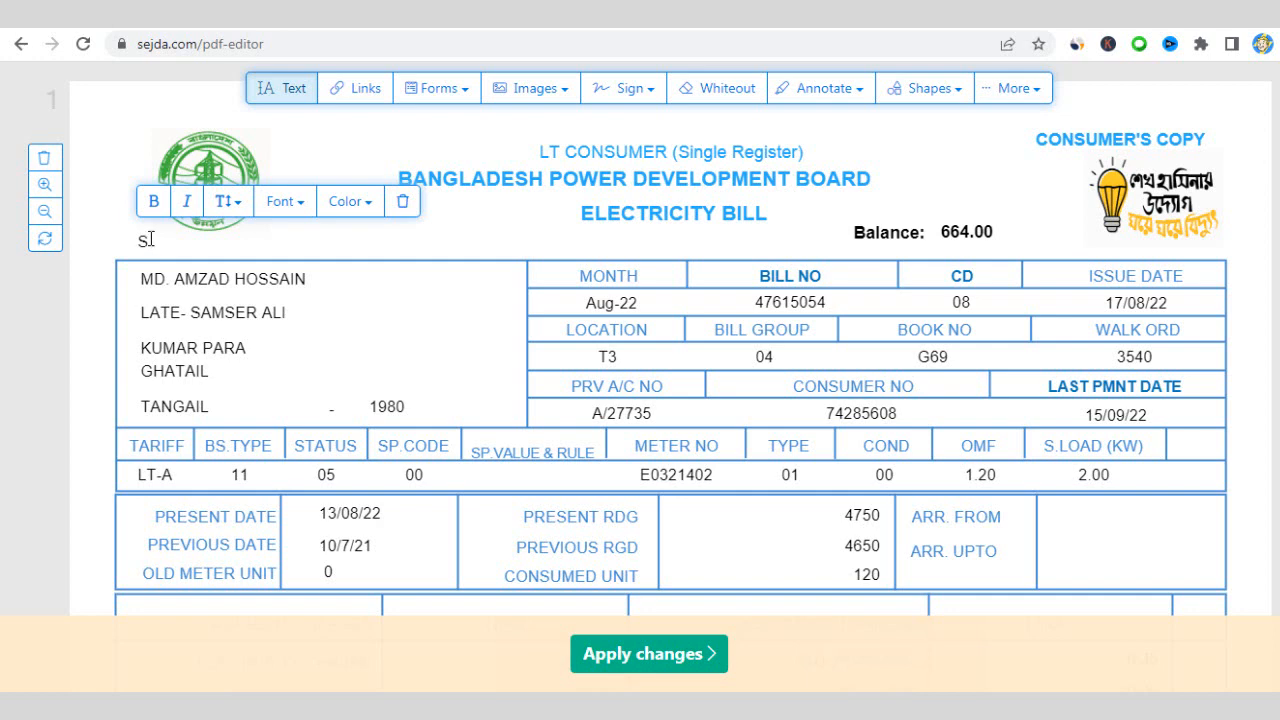
pyautogui.write('& D Jamalpur')
pyautogui.tripleClick(153, 242)
pyautogui.hotkey('ctrl', 'c')
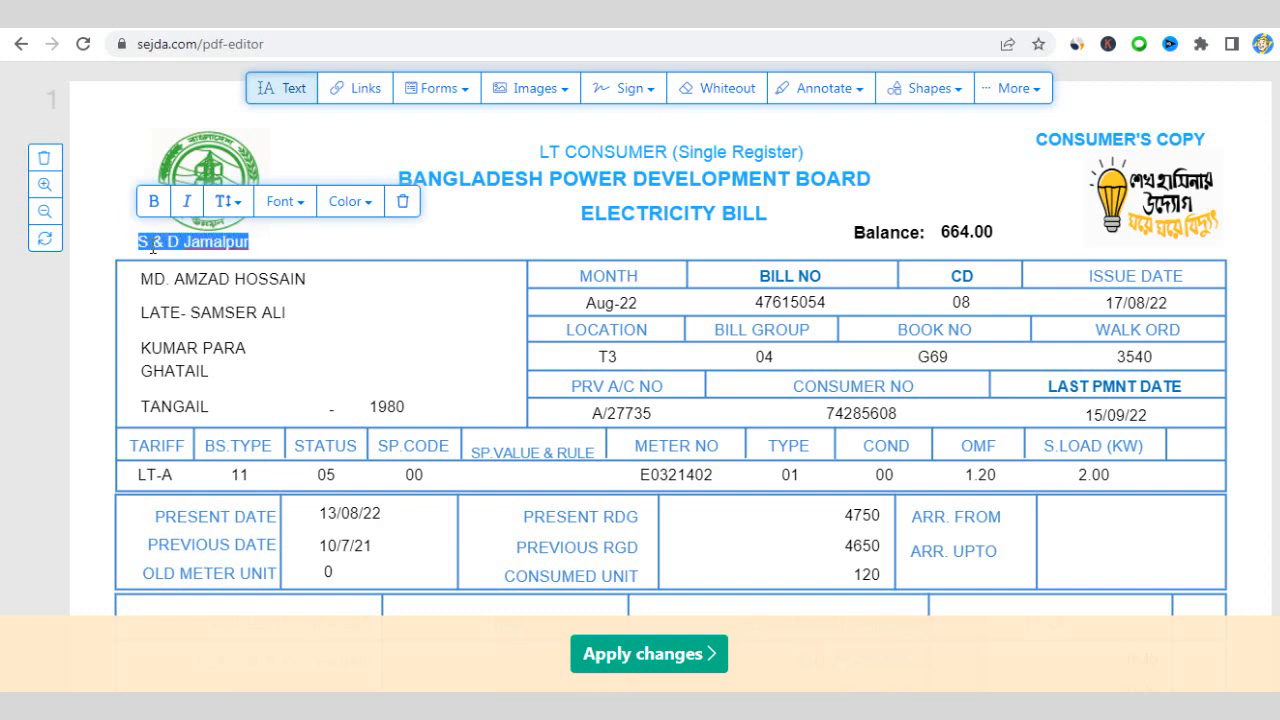
pyautogui.click(200, 246)
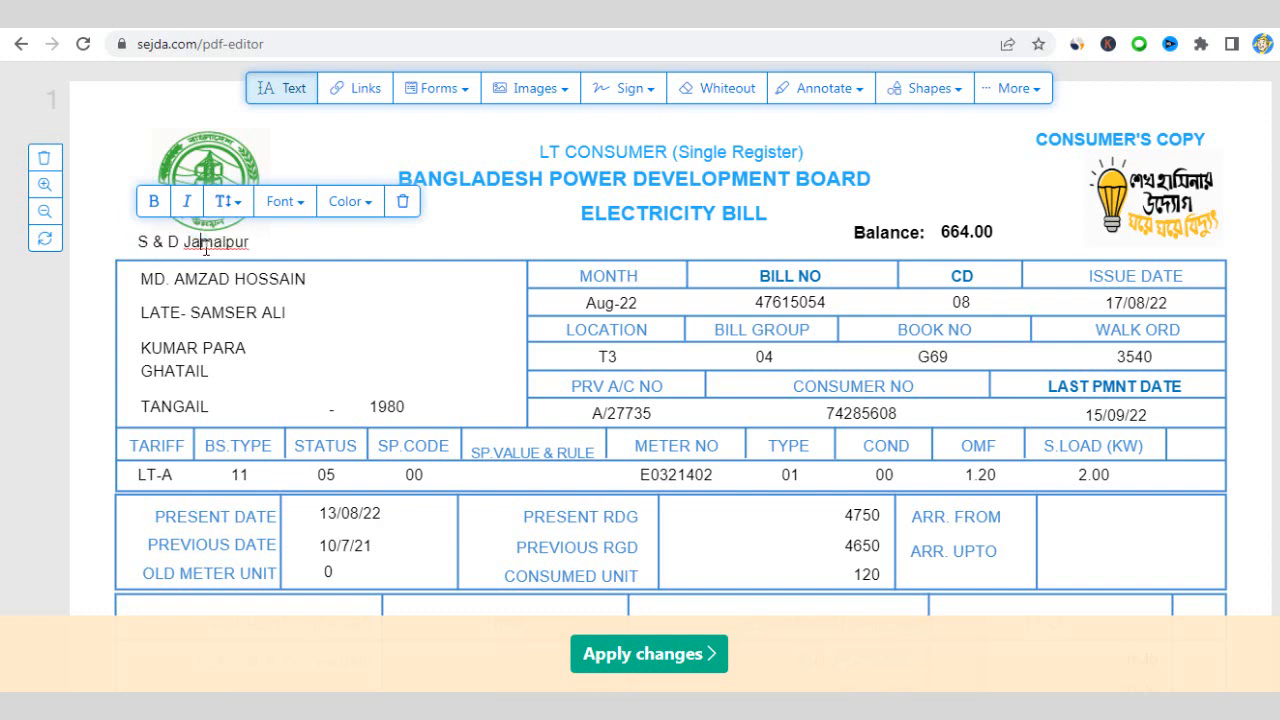
# - Replace the Phone row's S & D Ghatail with the pasted S & D Jamalpur
pyautogui.scroll(-3, 659, 351)
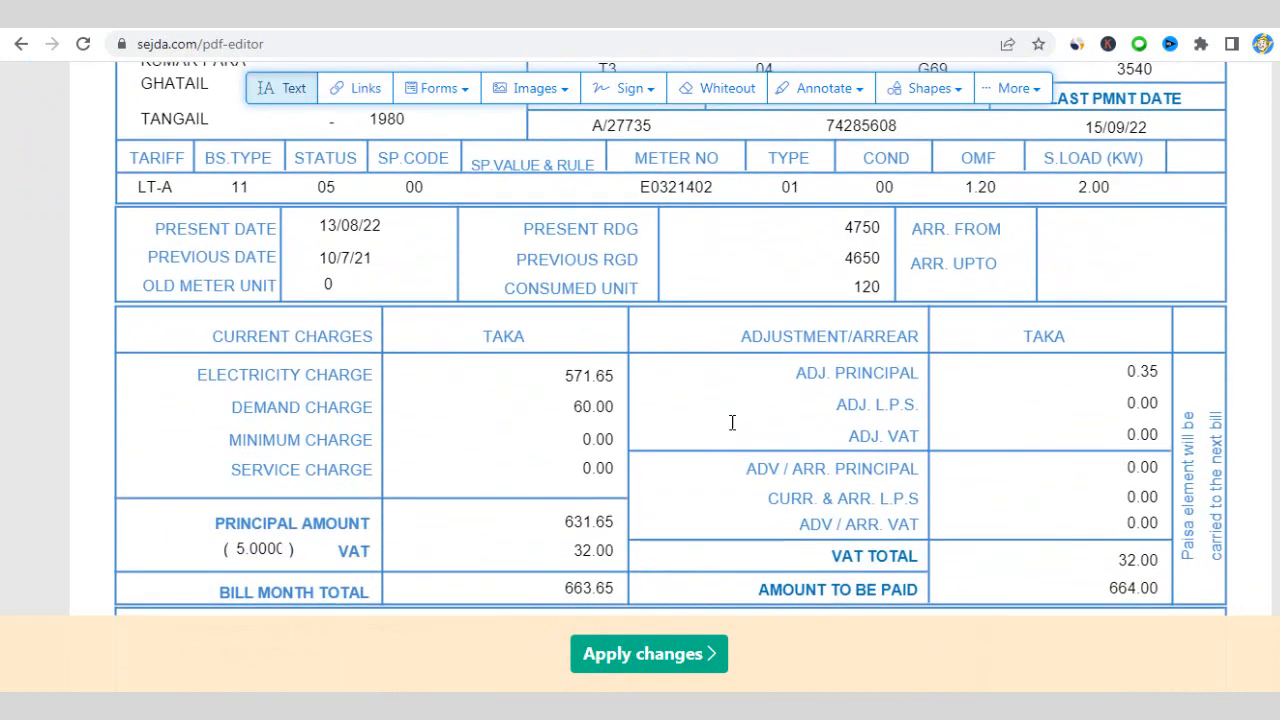
pyautogui.scroll(-5, 836, 380)
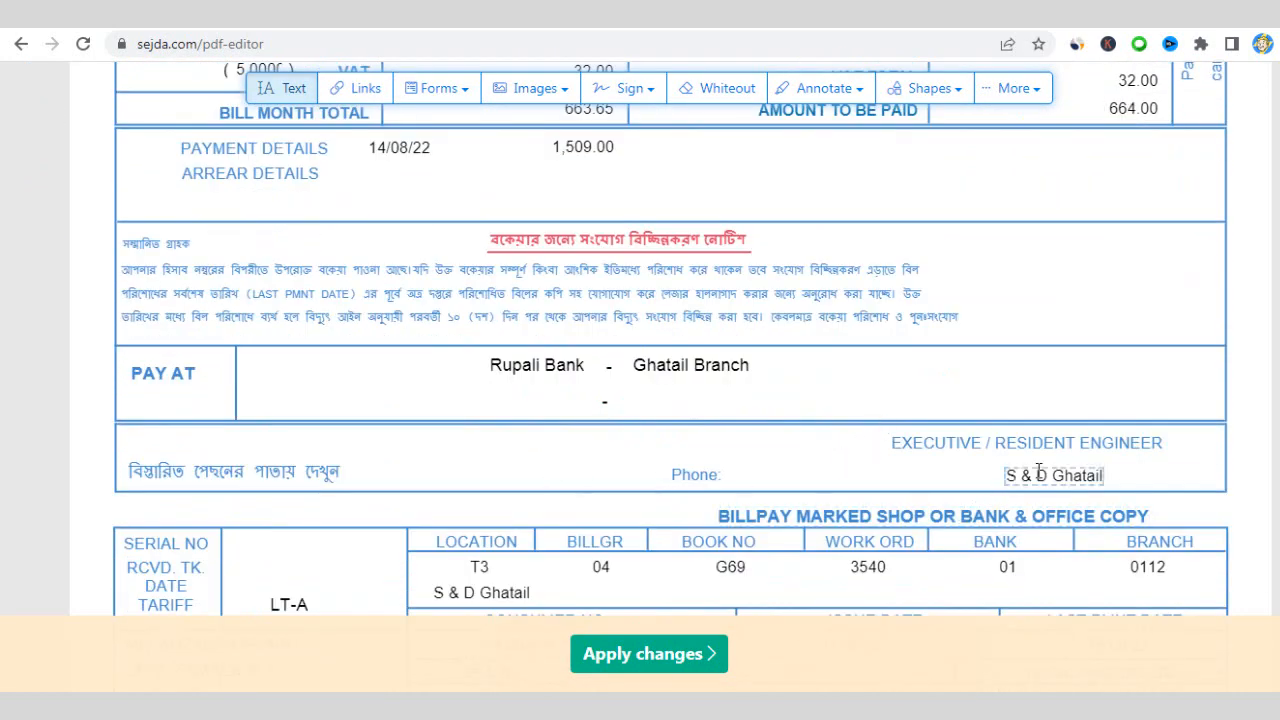
pyautogui.scroll(-1, 1042, 468)
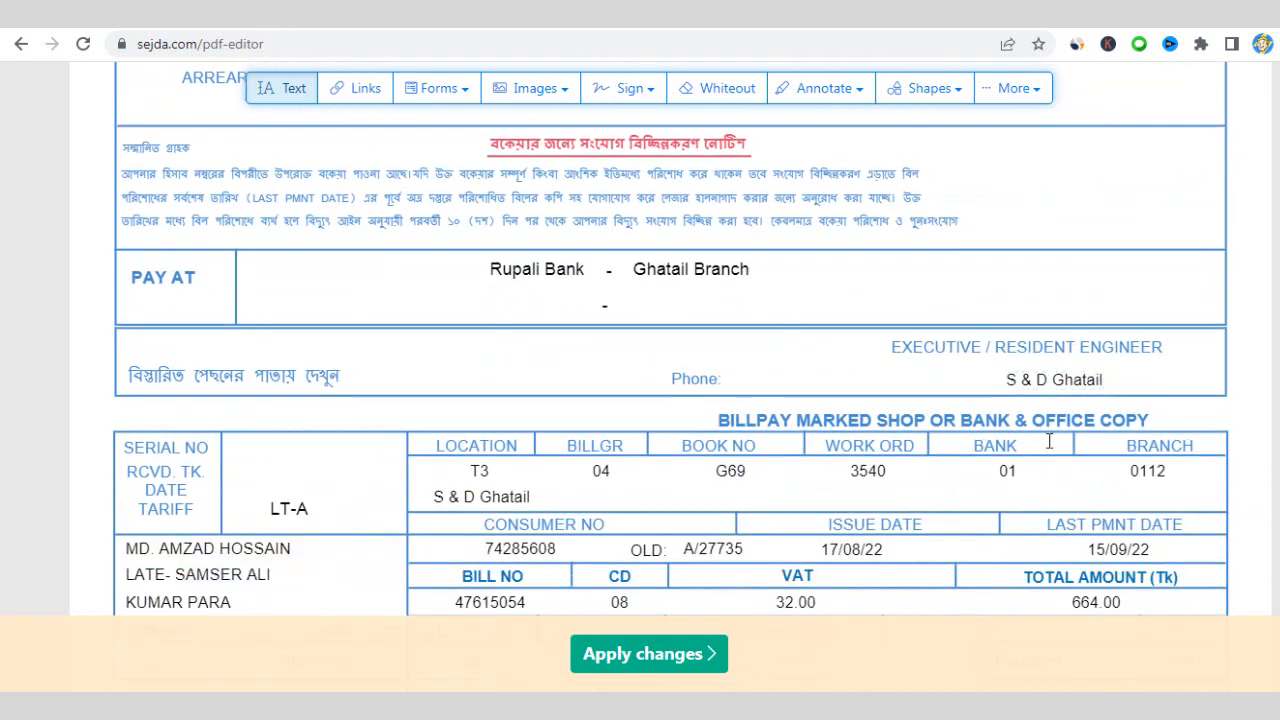
pyautogui.click(1041, 380)
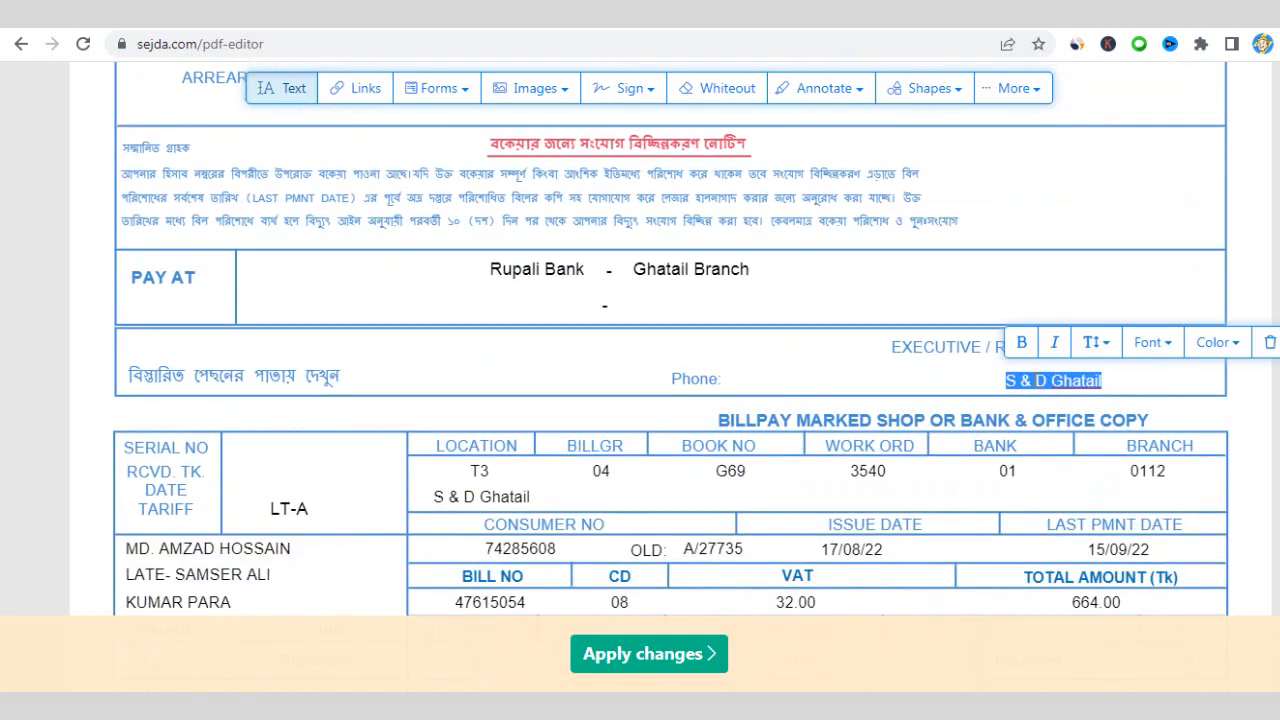
pyautogui.hotkey('ctrl', 'v')
# - Replace the office copy's S & D Ghatail location with the pasted S & D Jamalpur
pyautogui.scroll(-1, 867, 395)
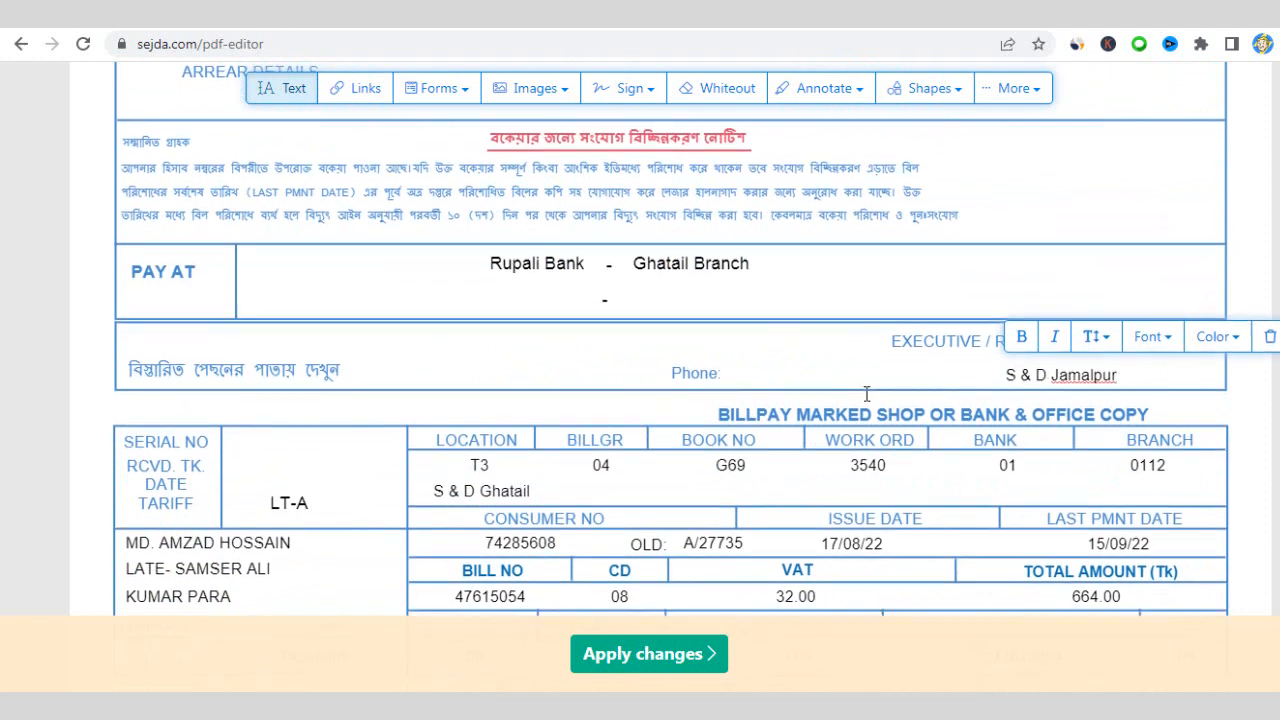
pyautogui.scroll(-3, 862, 395)
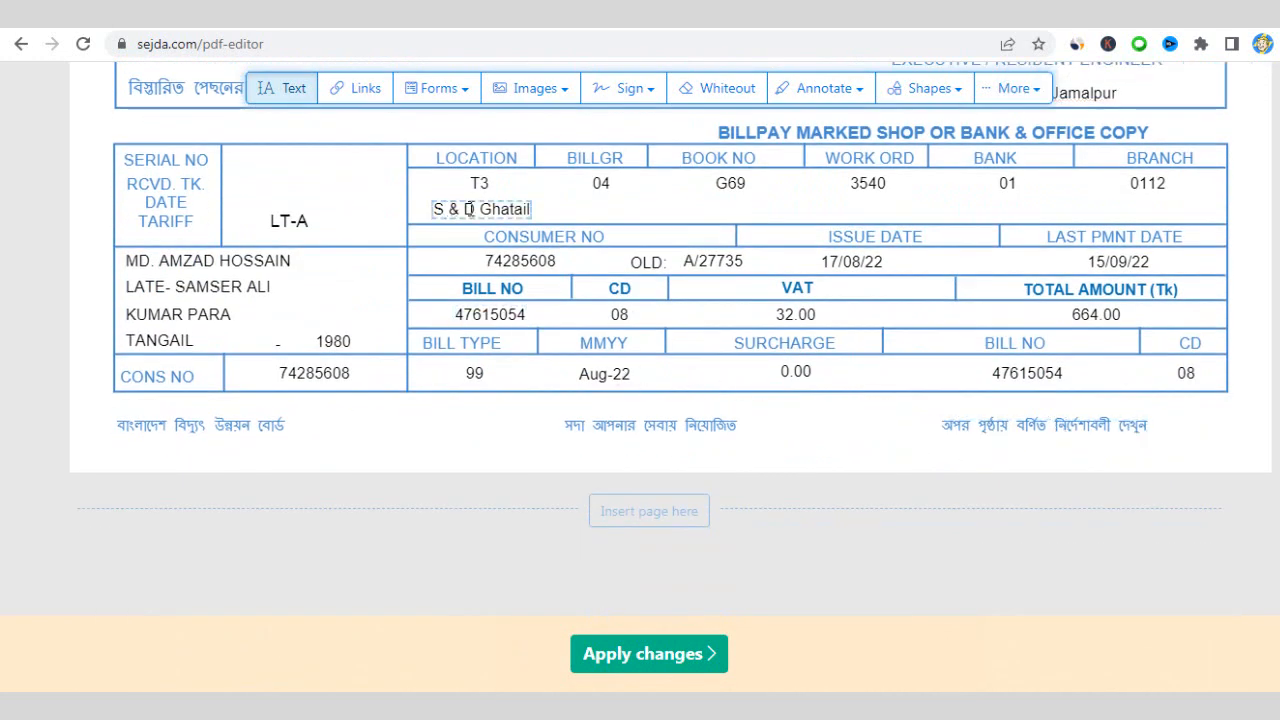
pyautogui.click(497, 210)
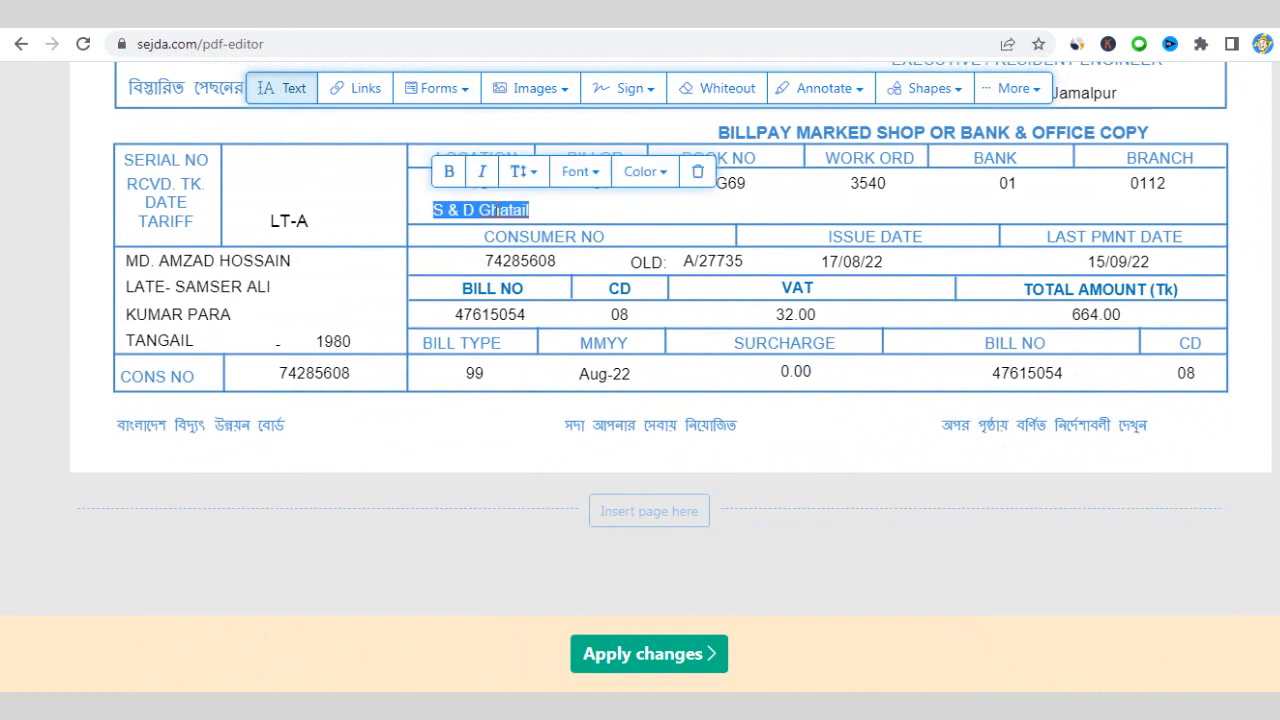
pyautogui.hotkey('ctrl', 'v')
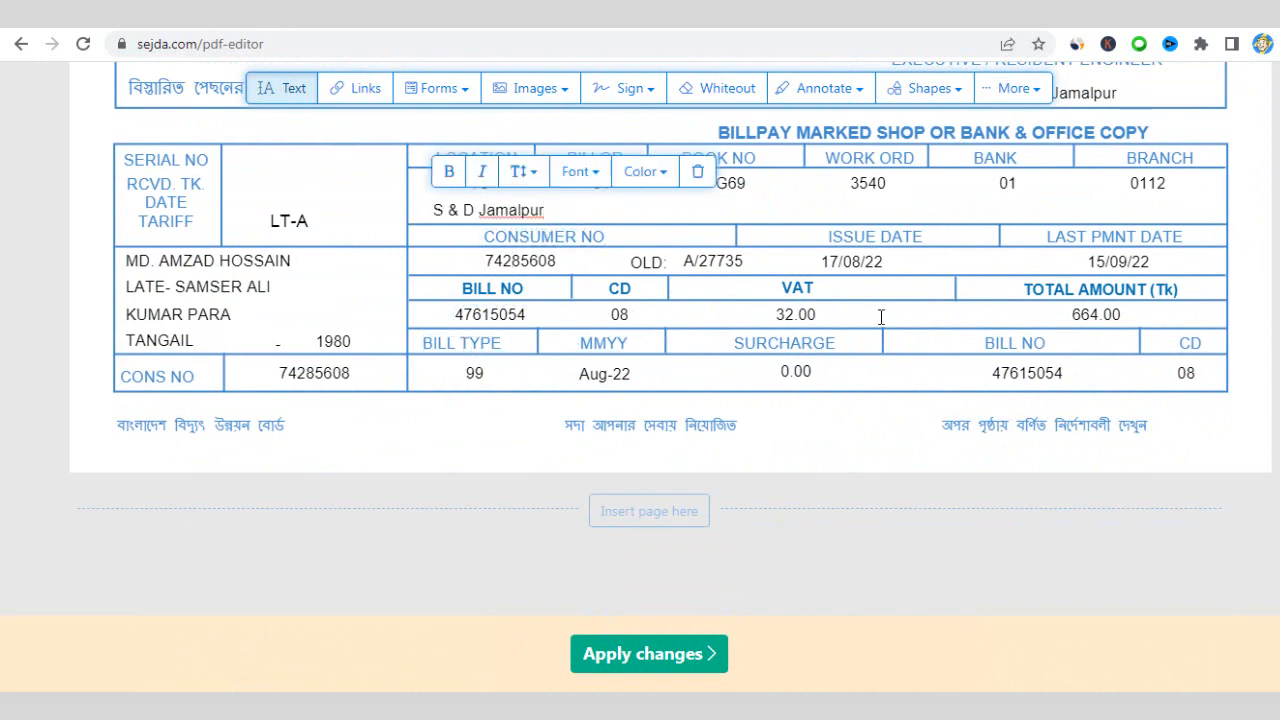
pyautogui.scroll(2, 880, 318)
pyautogui.scroll(2, 818, 370)
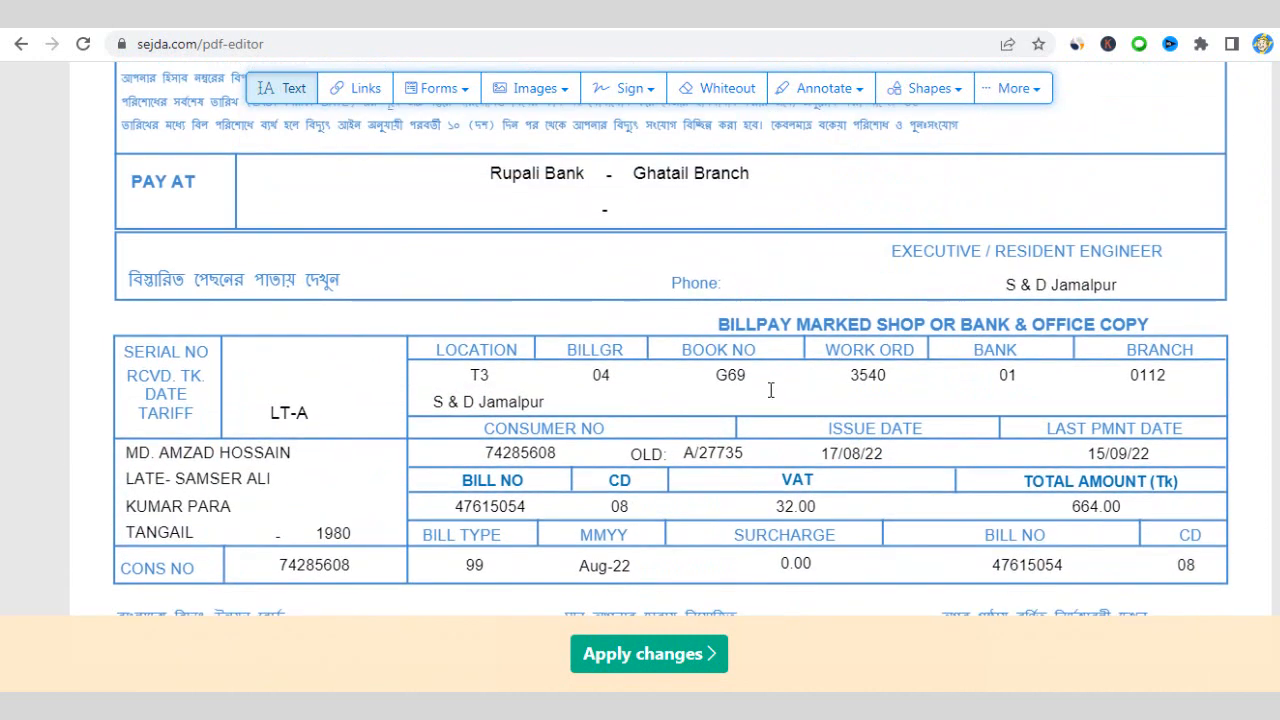
pyautogui.scroll(2, 635, 338)
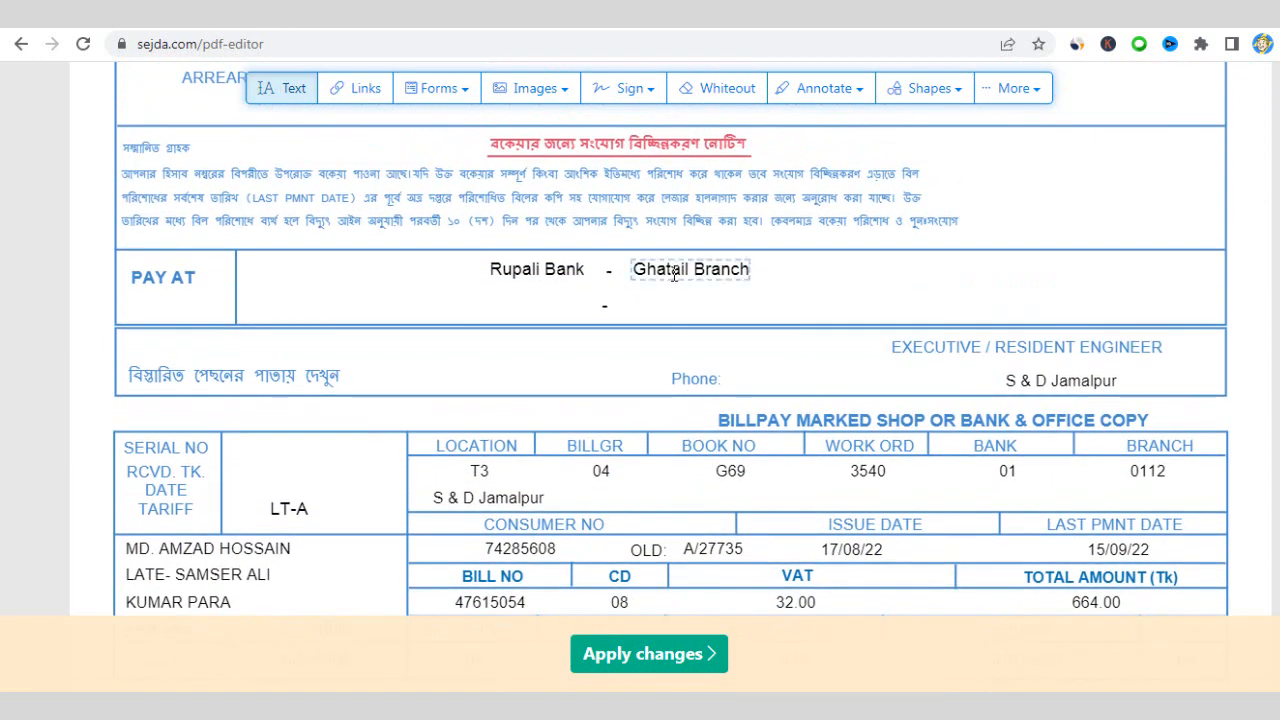
# - Replace Ghatail with Jamalpur in the Pay At line's Rupali Bank branch name
pyautogui.click(675, 274)
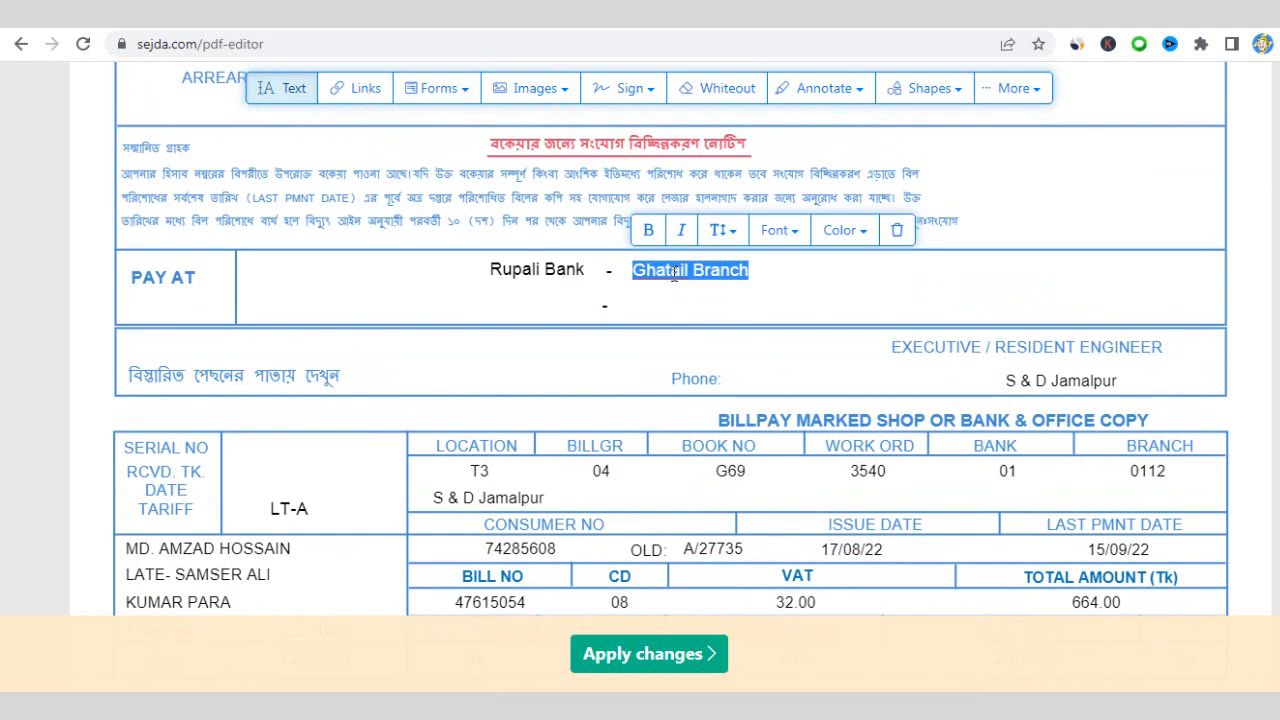
pyautogui.click(675, 274)
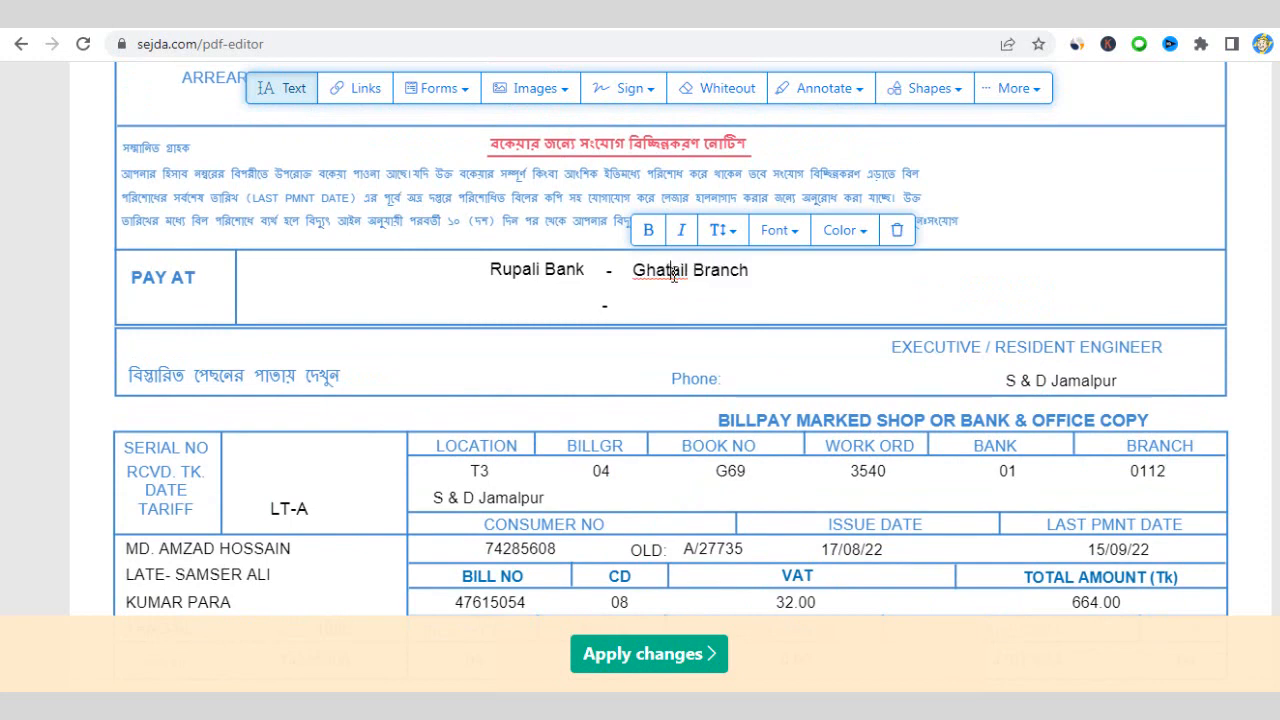
pyautogui.moveTo(692, 274); pyautogui.dragTo(636, 277)
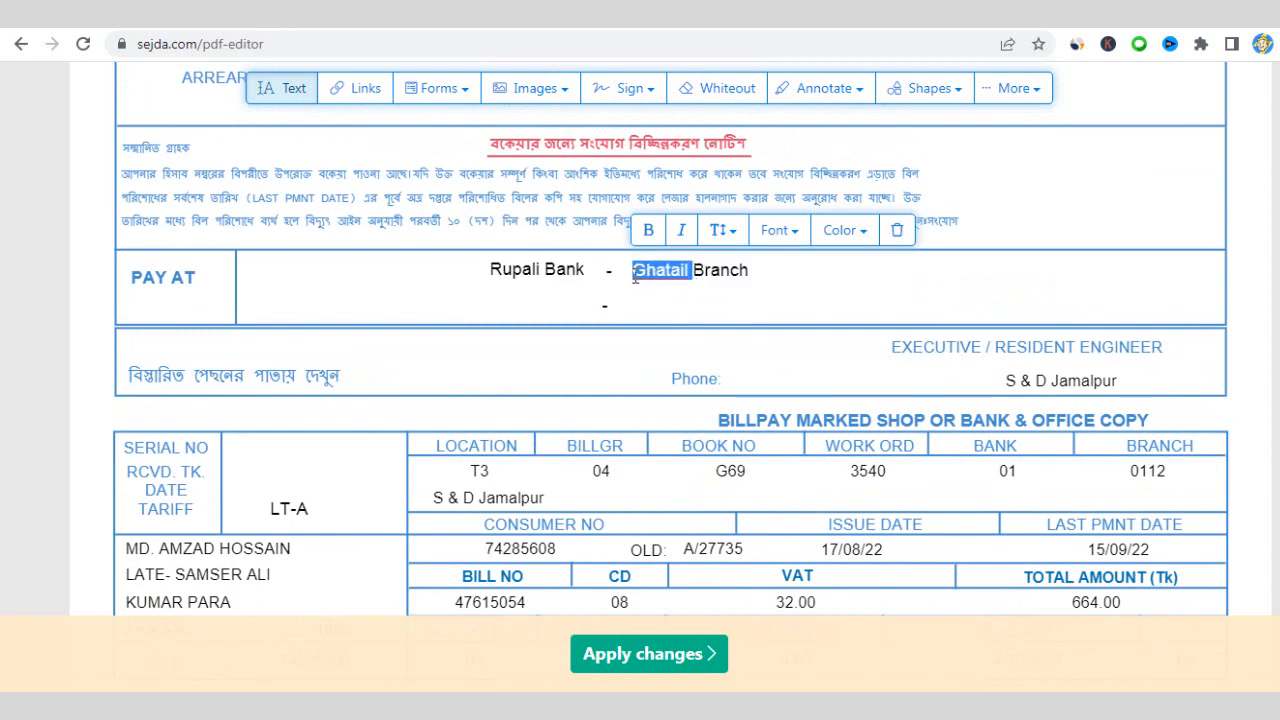
pyautogui.press('BackSpace')
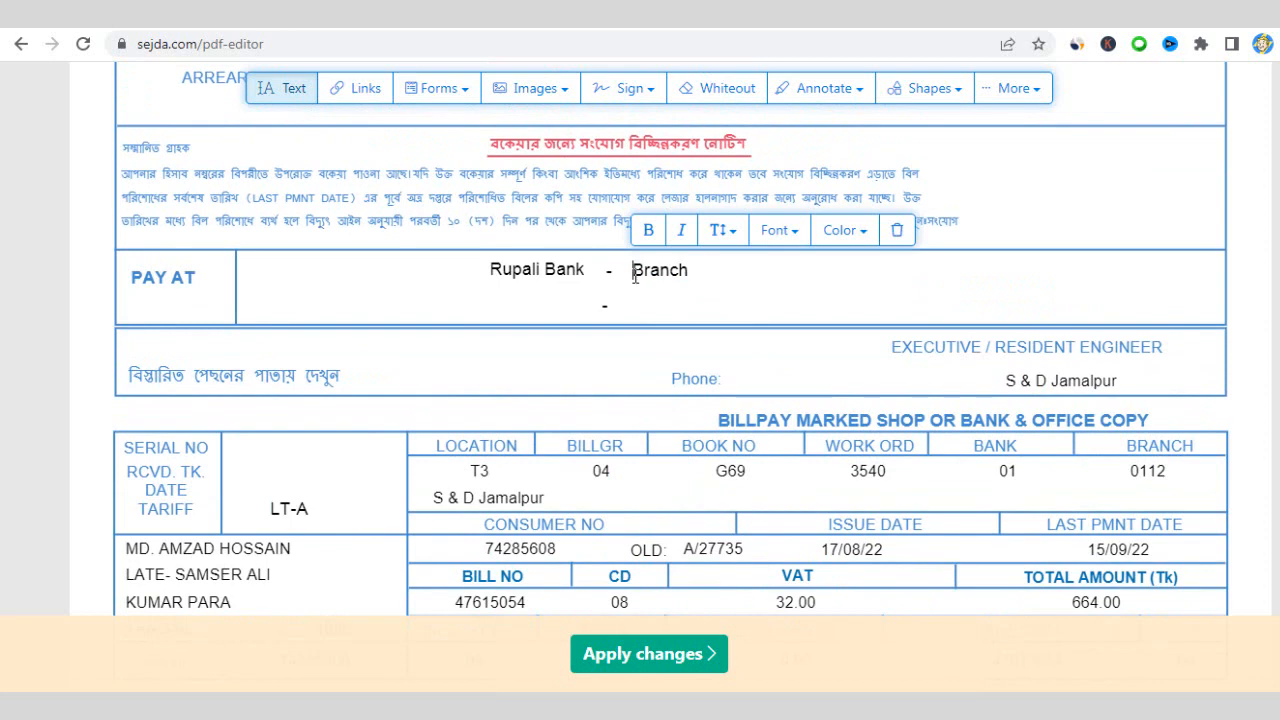
pyautogui.write('J')
pyautogui.write('amalpu')
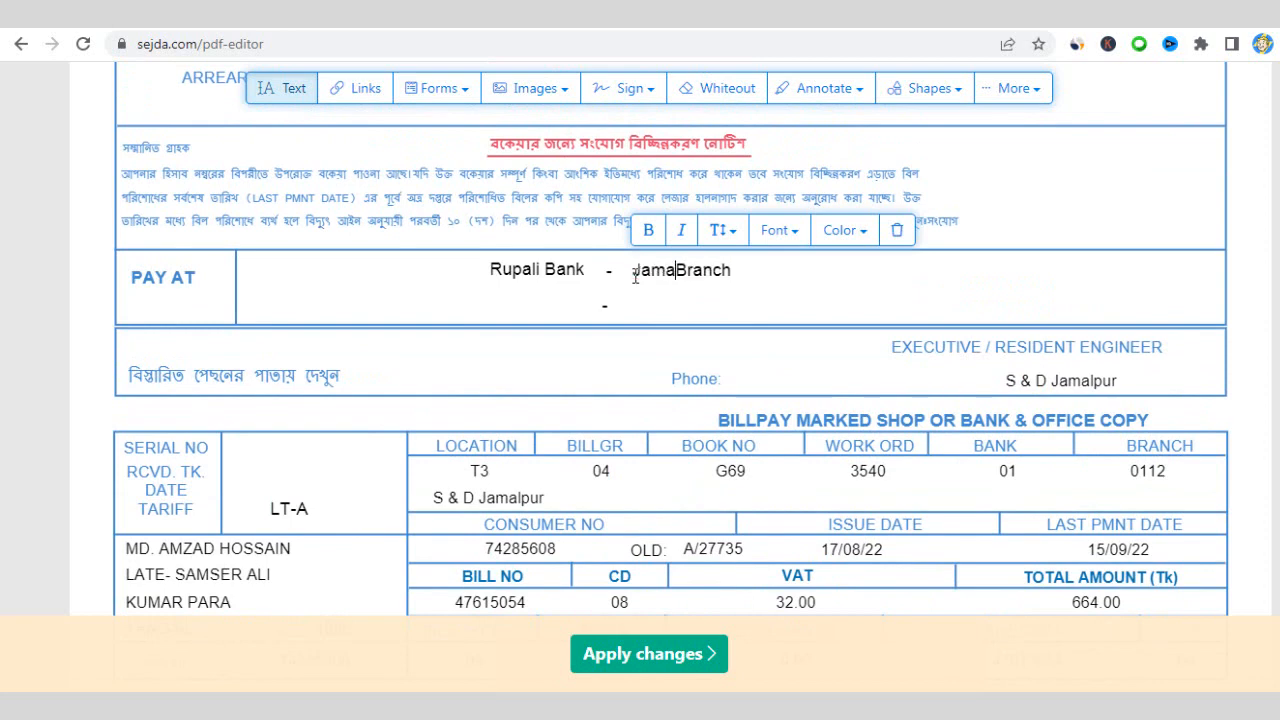
pyautogui.write('r')
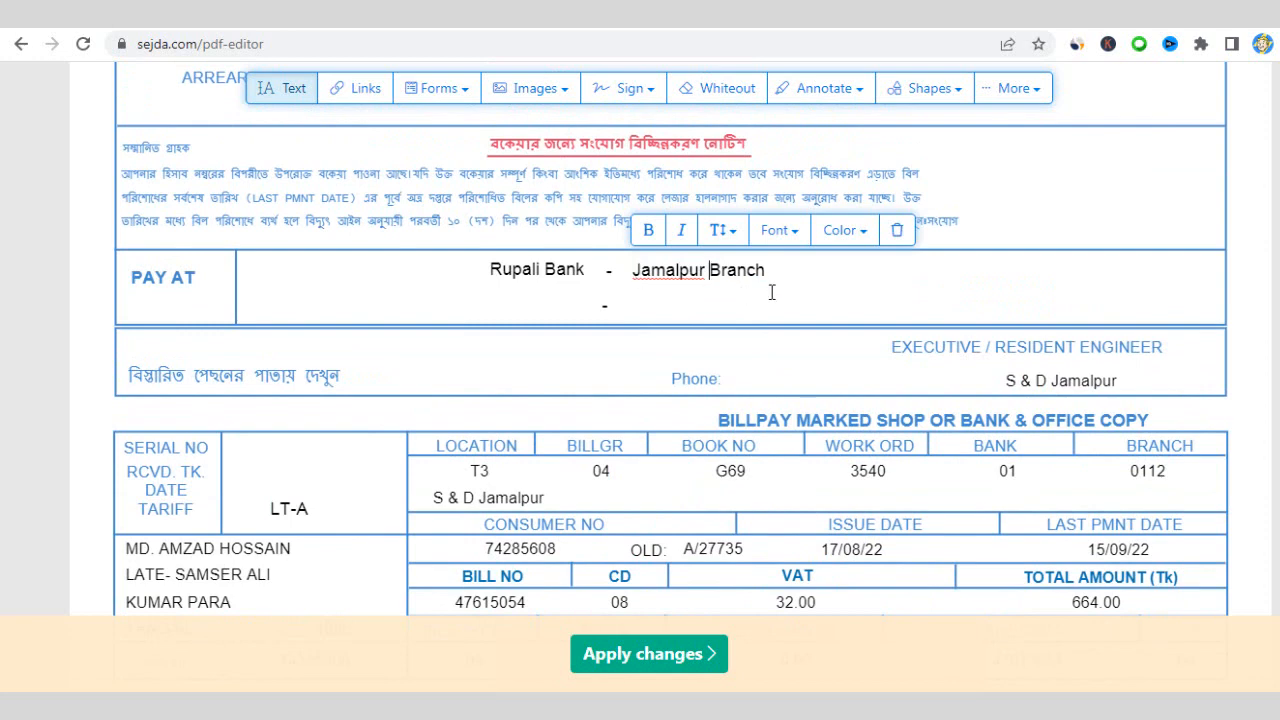
pyautogui.scroll(2, 764, 295)
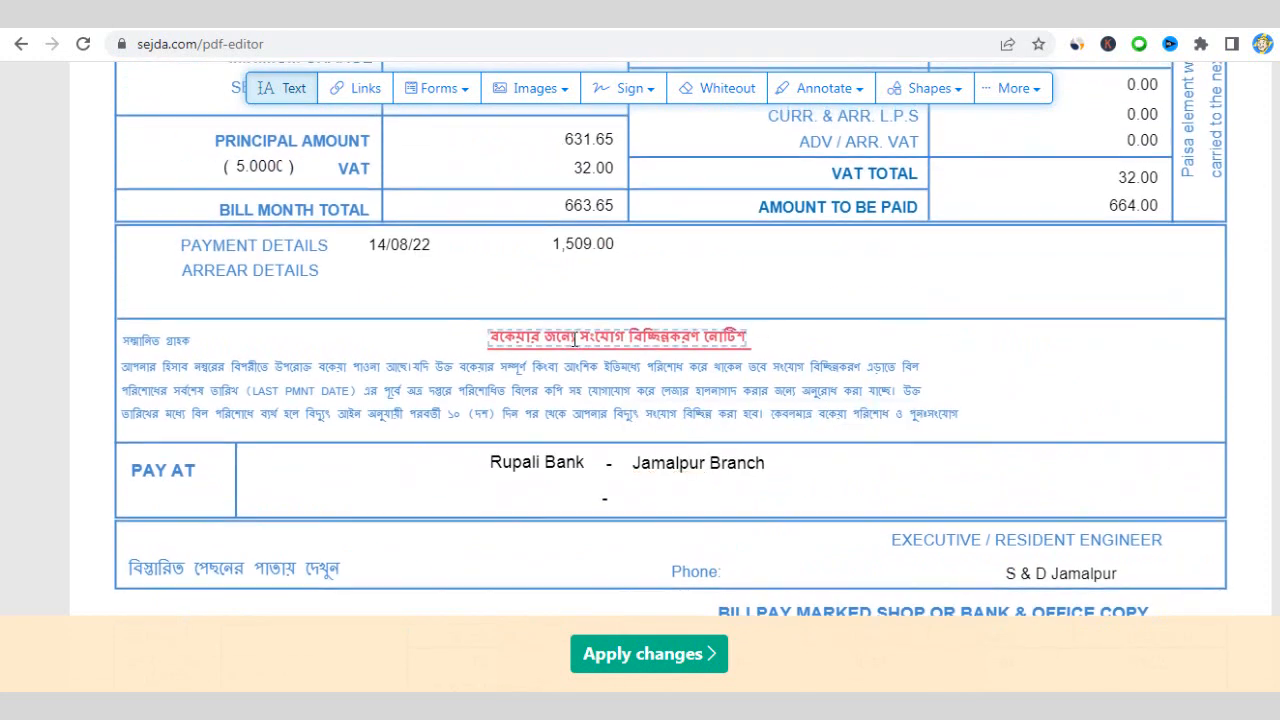
pyautogui.scroll(1, 760, 335)
pyautogui.scroll(2, 873, 326)
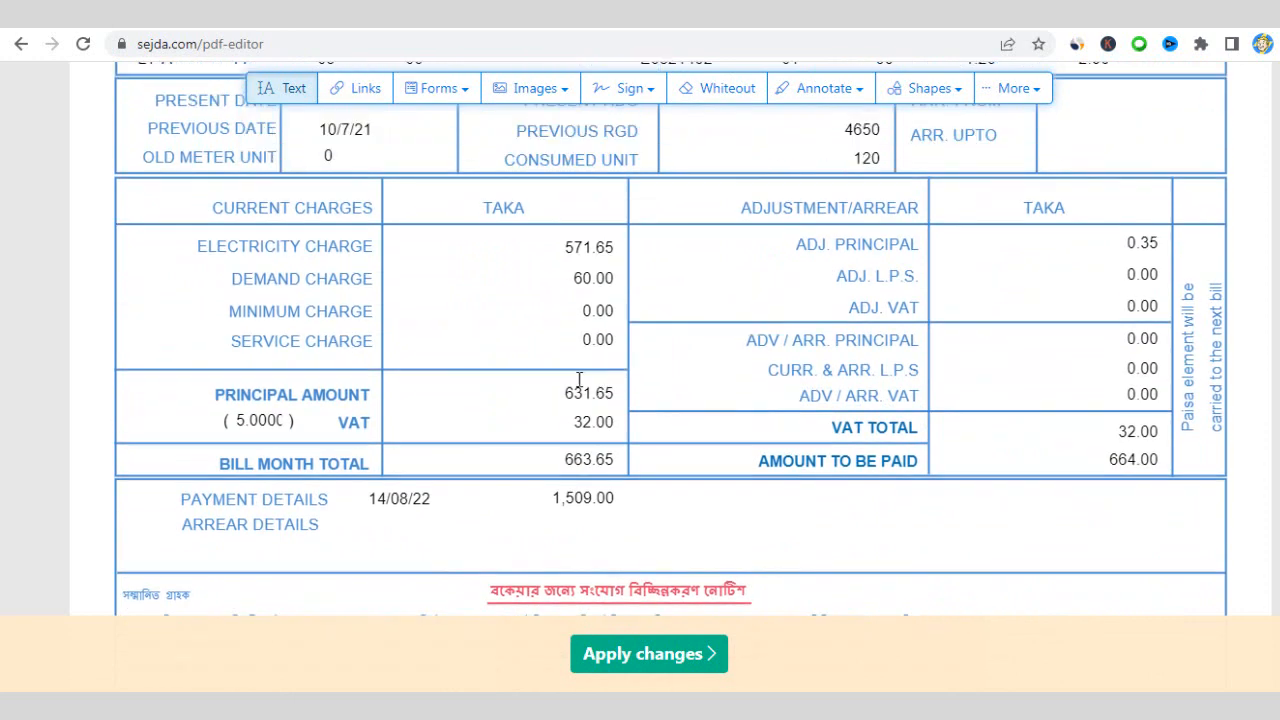
pyautogui.scroll(2, 812, 318)
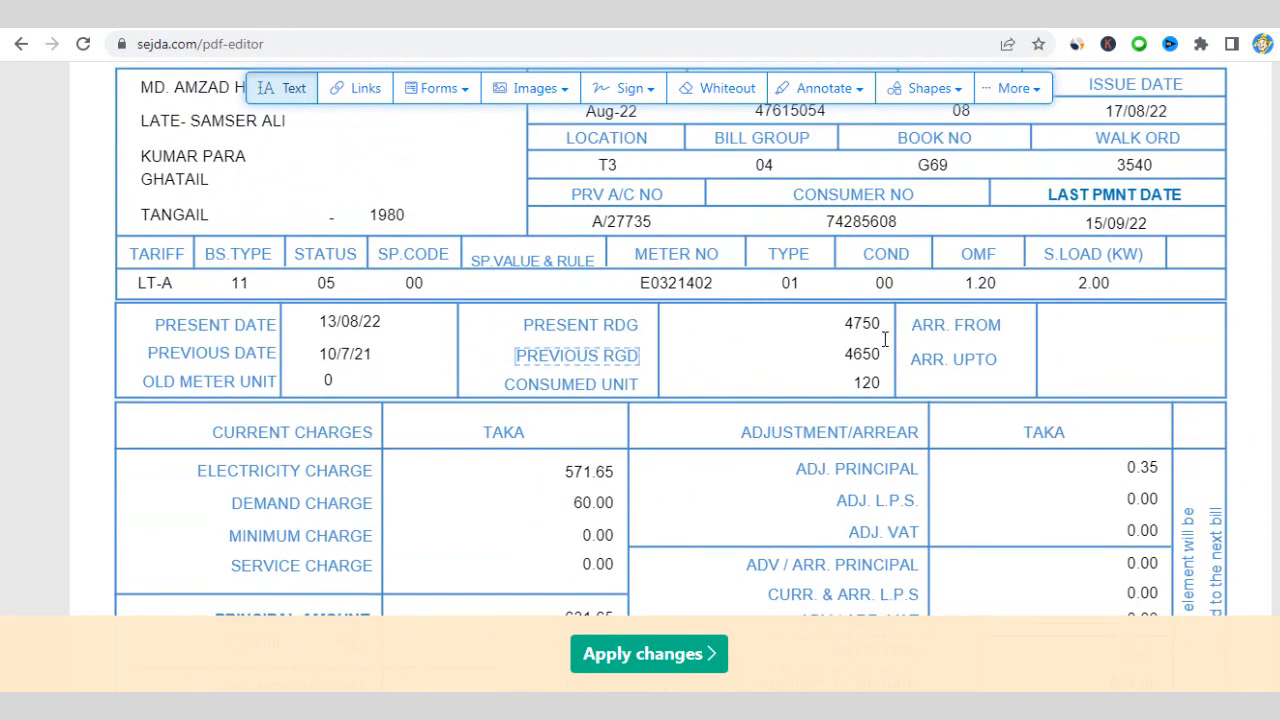
pyautogui.scroll(1, 897, 345)
pyautogui.scroll(1, 949, 355)
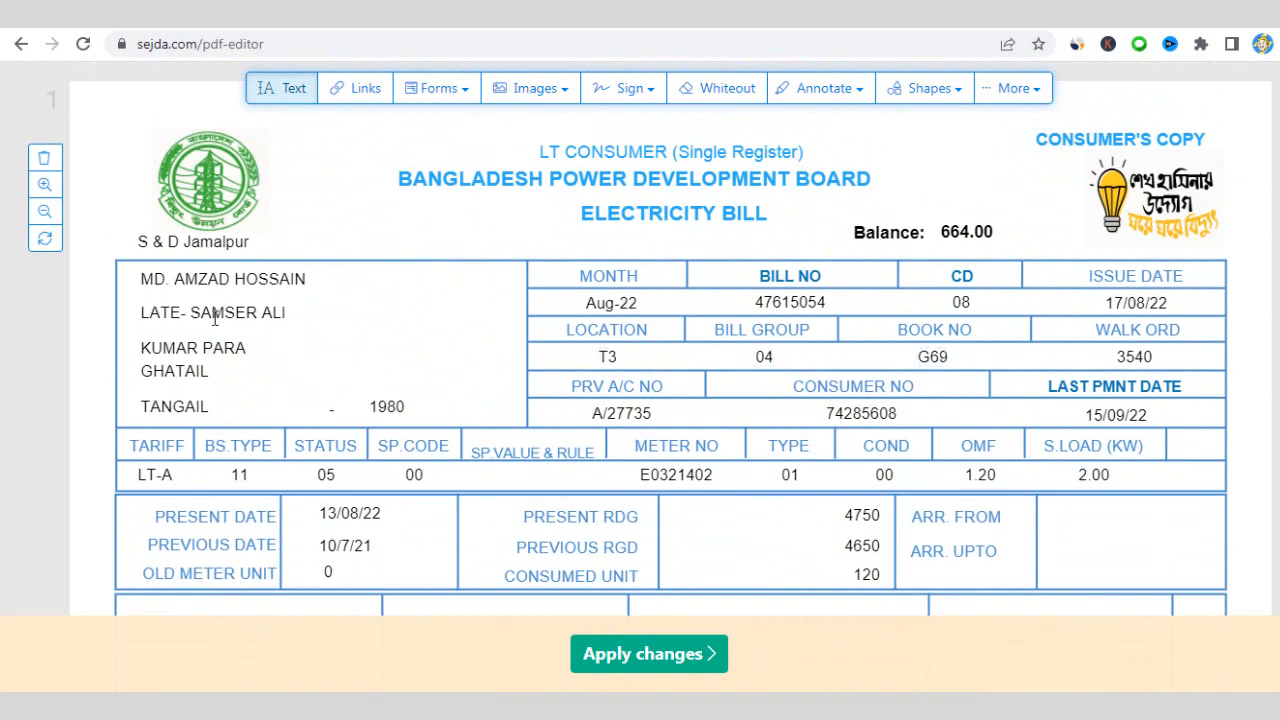
pyautogui.scroll(1, 457, 234)
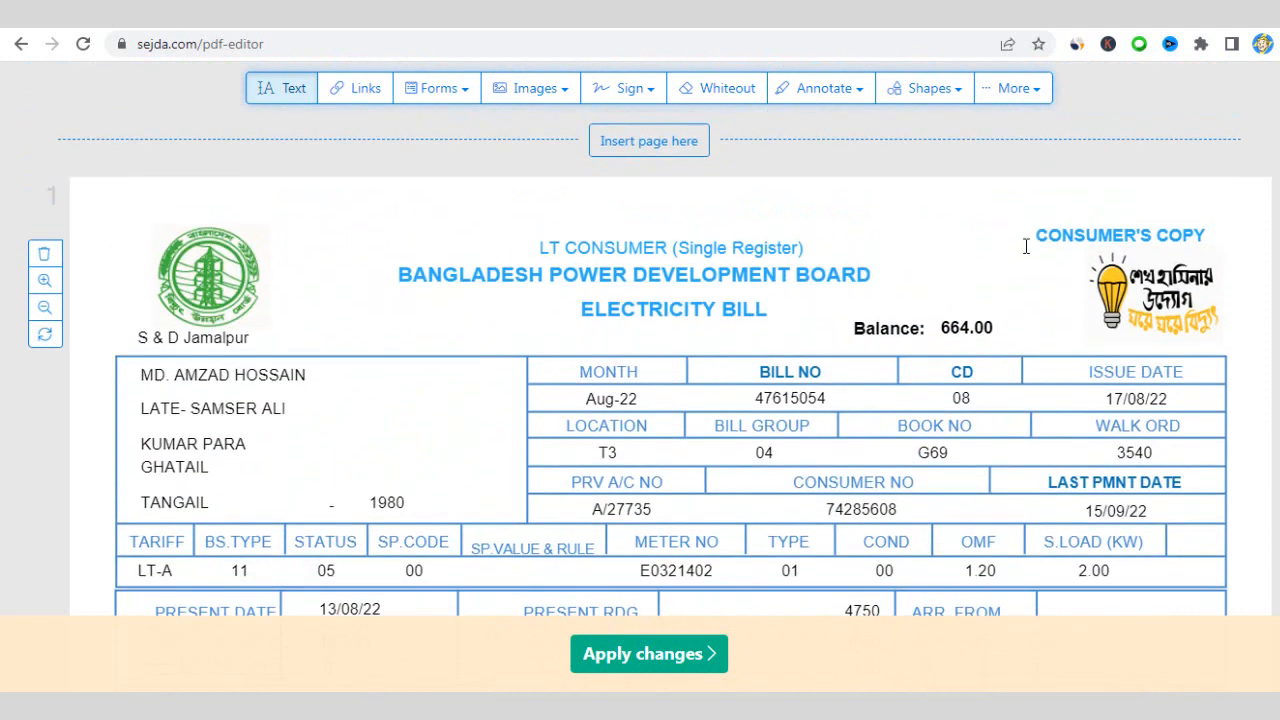
pyautogui.scroll(-1, 1026, 246)
pyautogui.scroll(-2, 1028, 296)
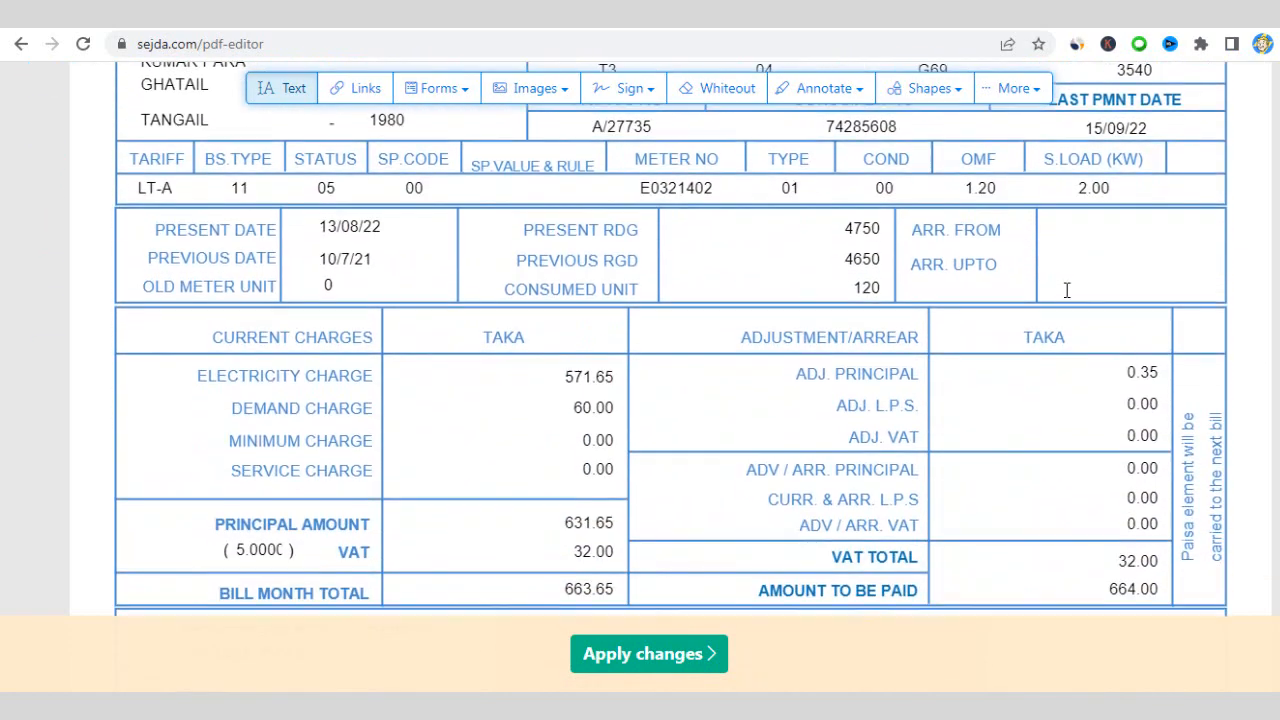
pyautogui.scroll(-4, 1060, 350)
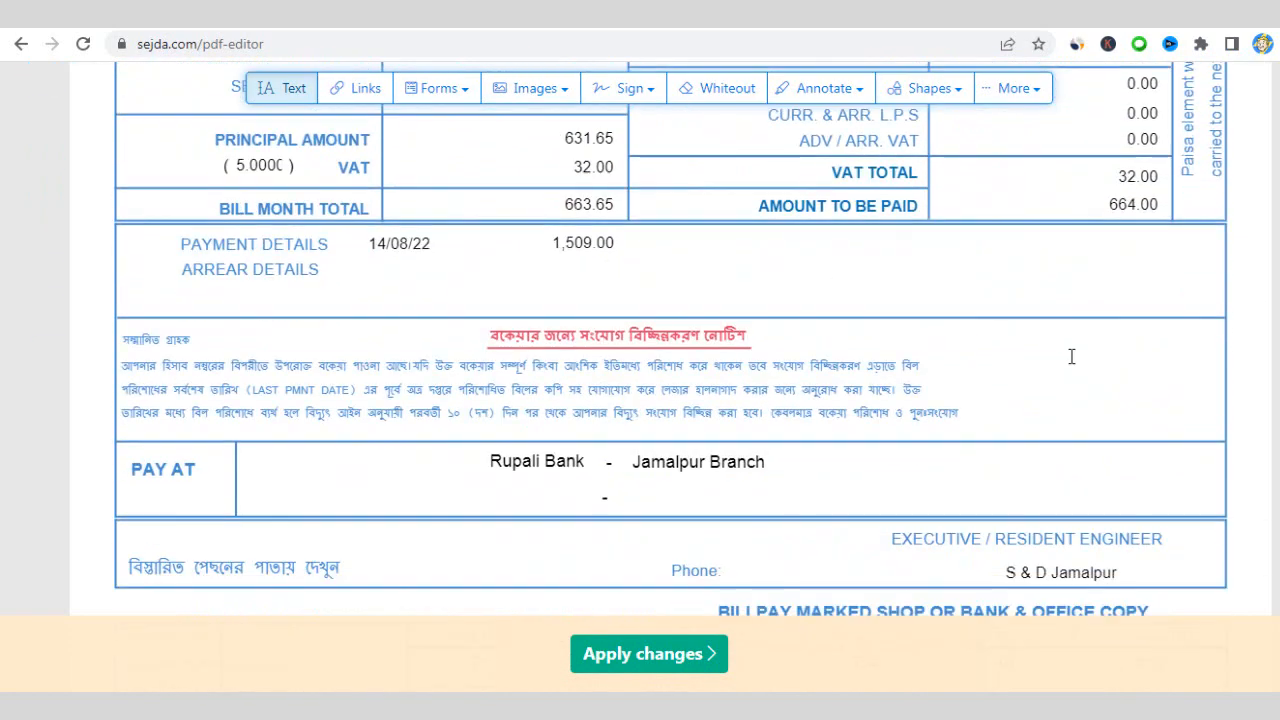
pyautogui.scroll(-2, 1071, 354)
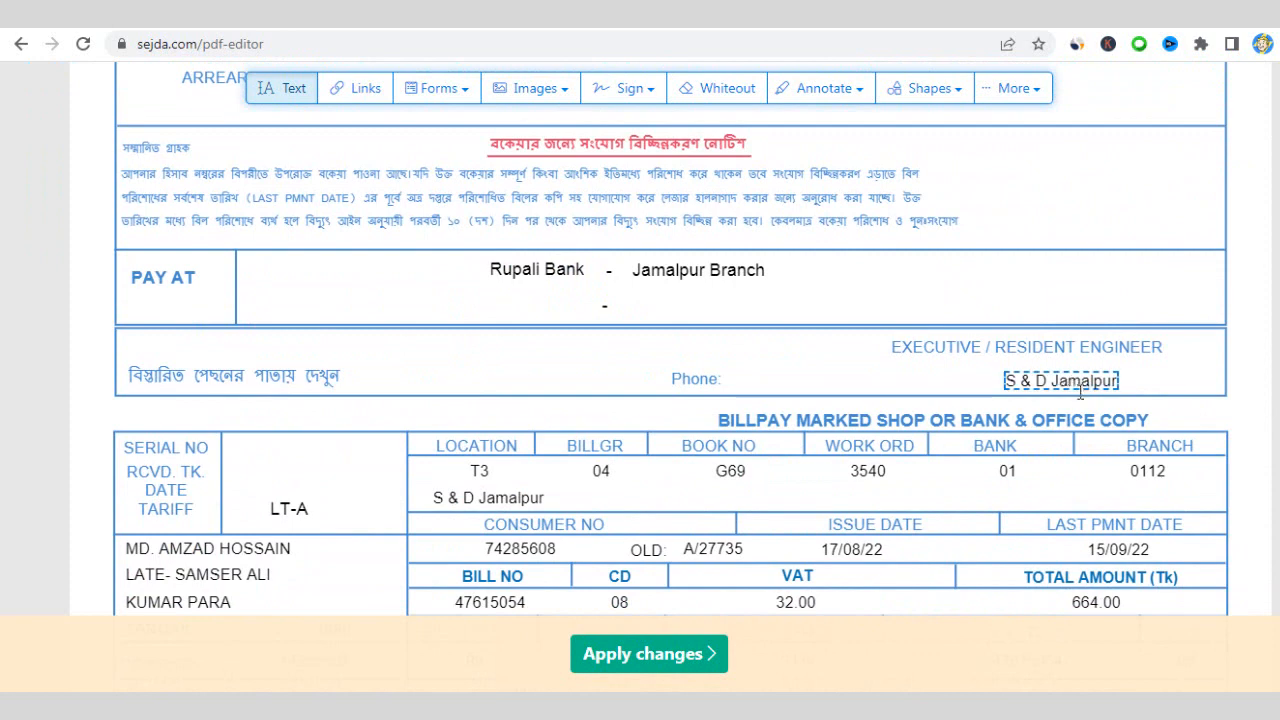
pyautogui.scroll(-2, 1093, 400)
pyautogui.scroll(-2, 1100, 445)
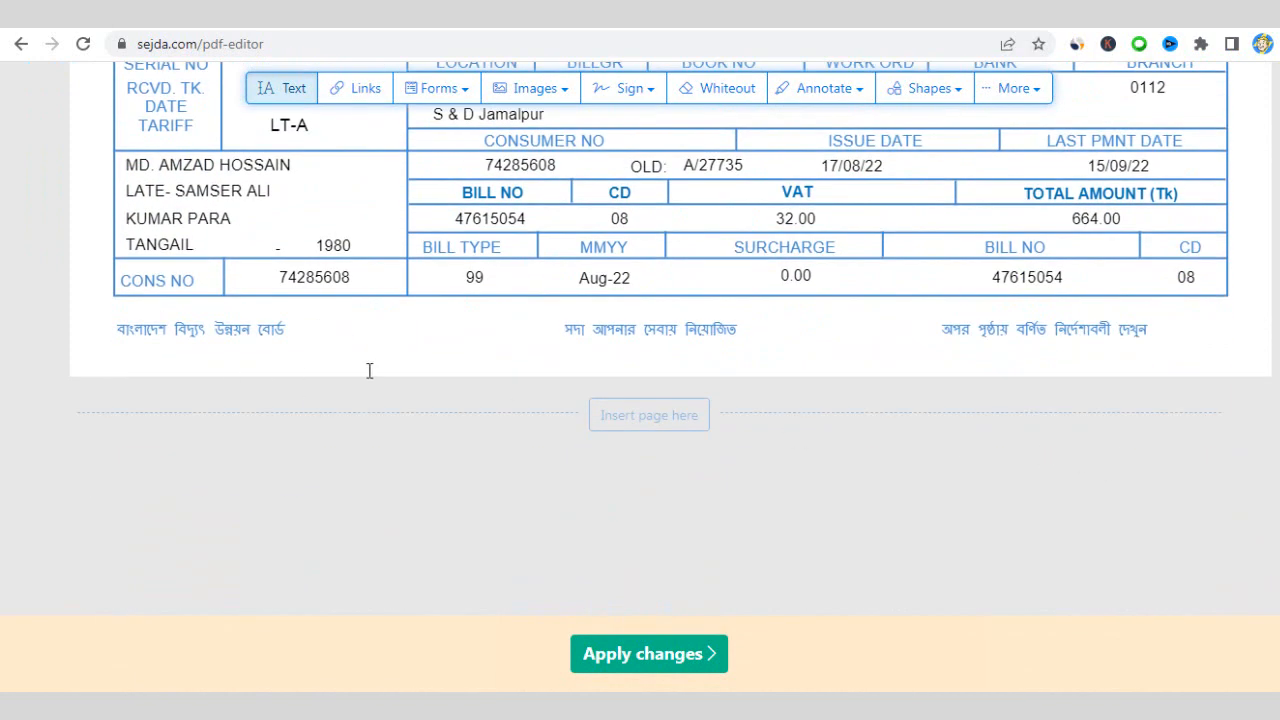
pyautogui.scroll(8, 390, 391)
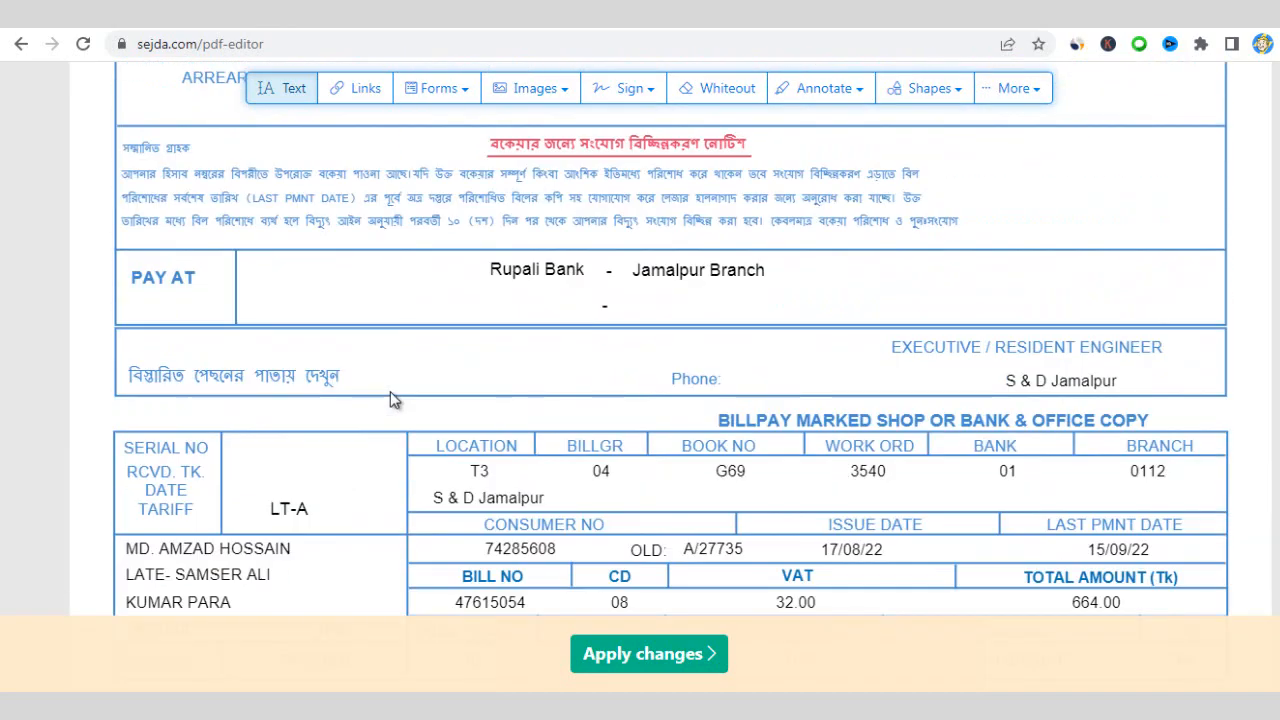
pyautogui.scroll(6, 392, 391)
pyautogui.scroll(-2, 408, 391)
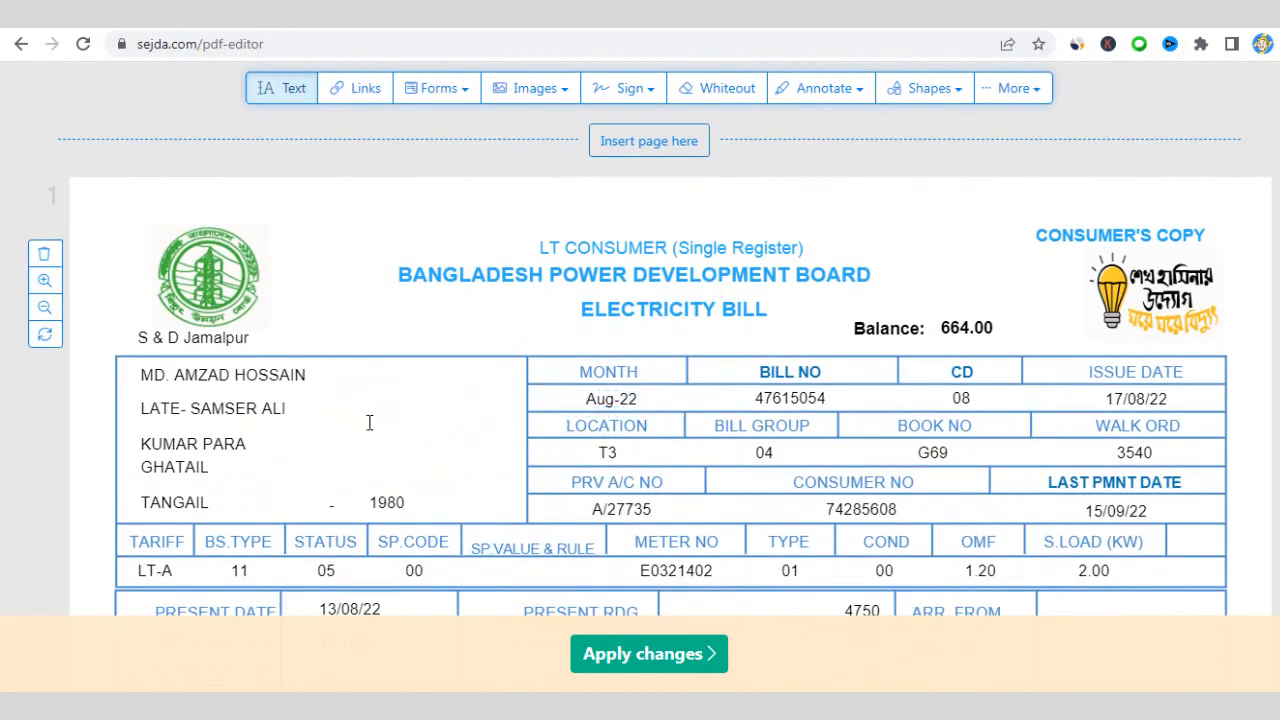
# - Replace the consumer's name after MD. with the new consumer's name
pyautogui.click(201, 379)
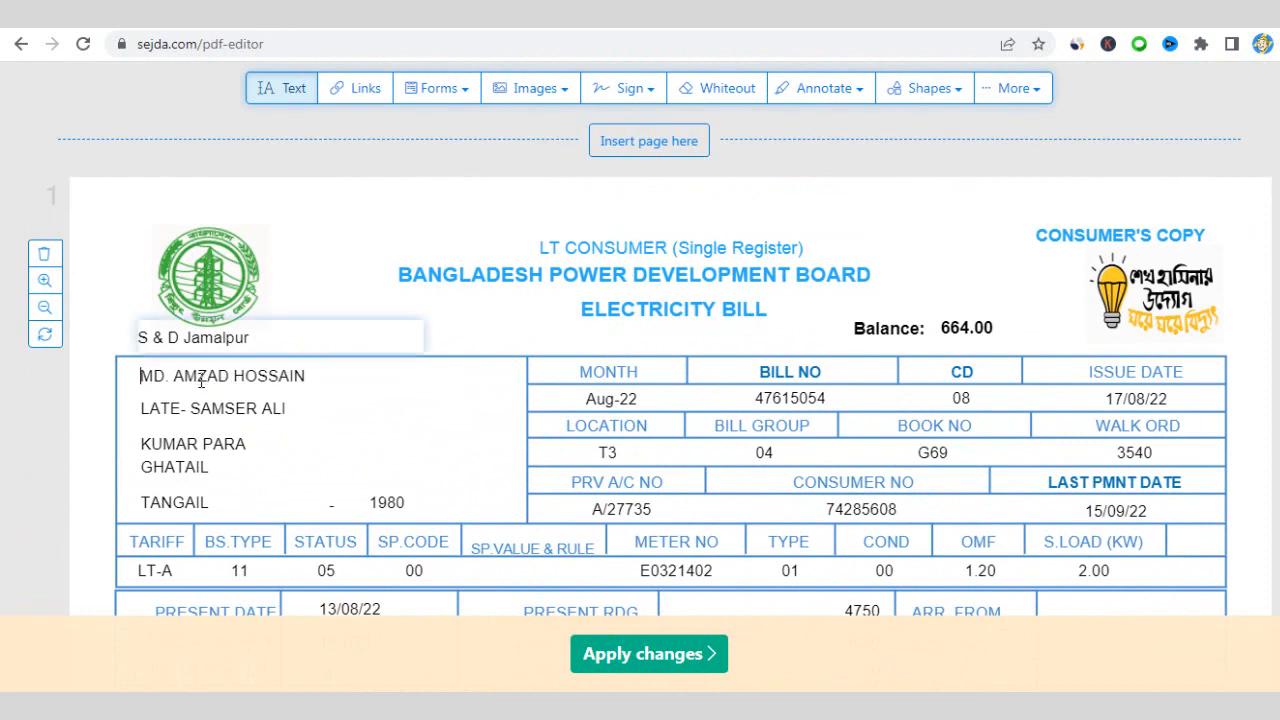
pyautogui.moveTo(175, 381); pyautogui.dragTo(305, 371)
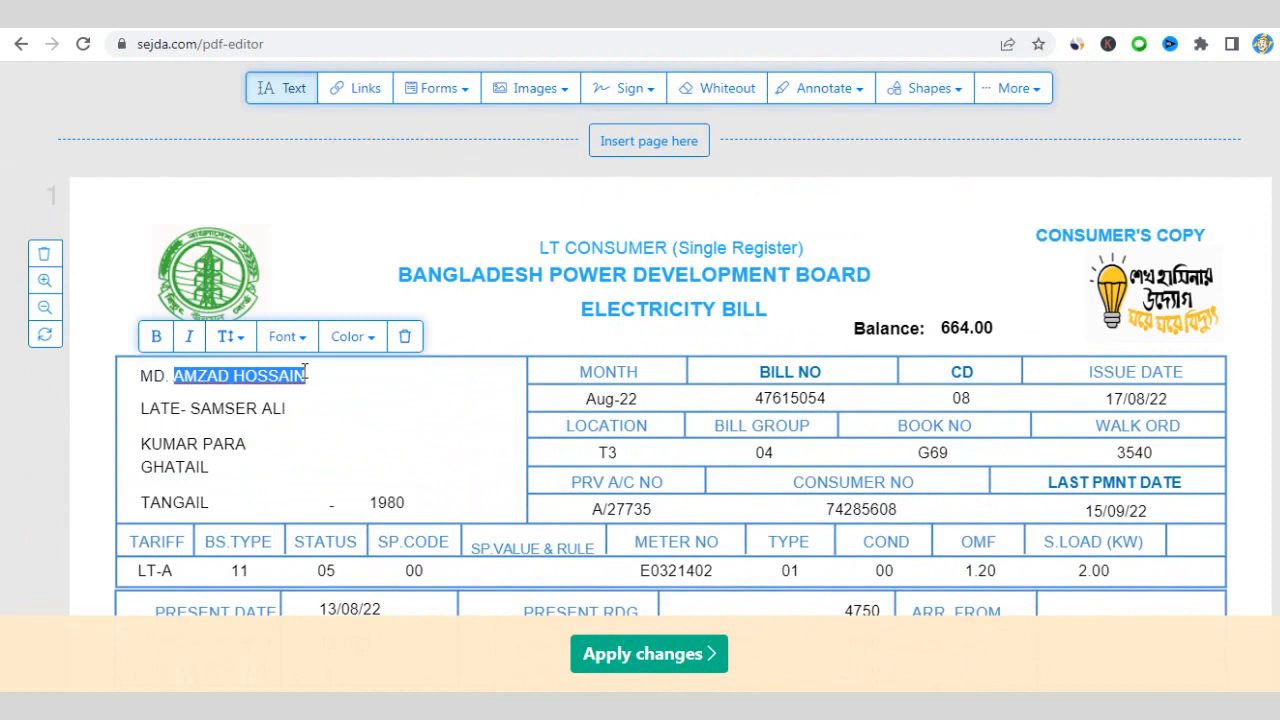
pyautogui.press('BackSpace')
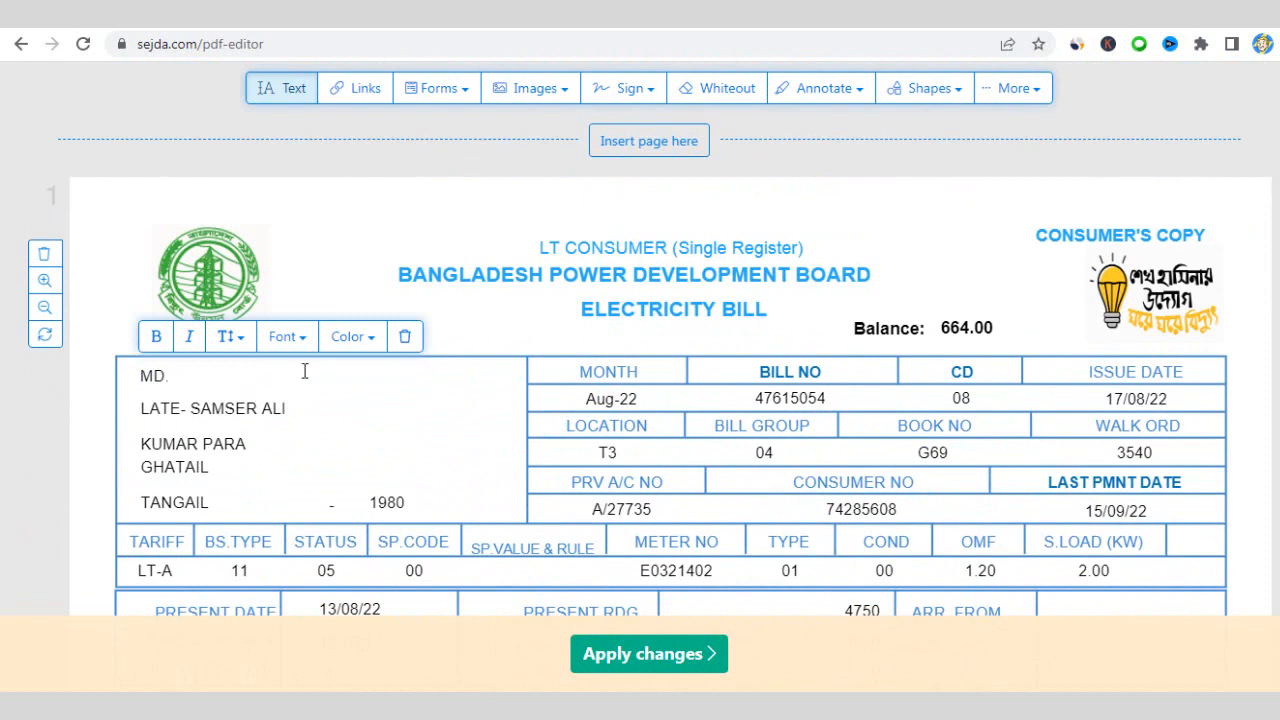
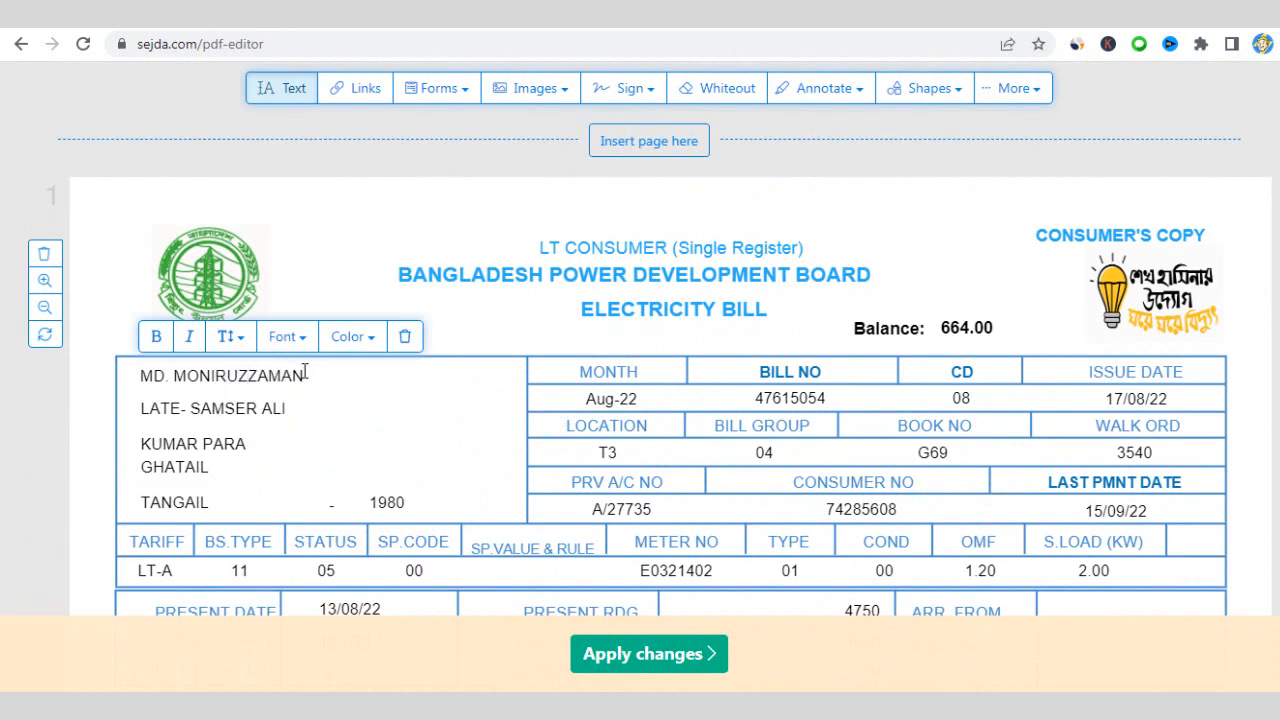
# - Replace the father's name line with the new consumer's father's name
pyautogui.click(207, 410)
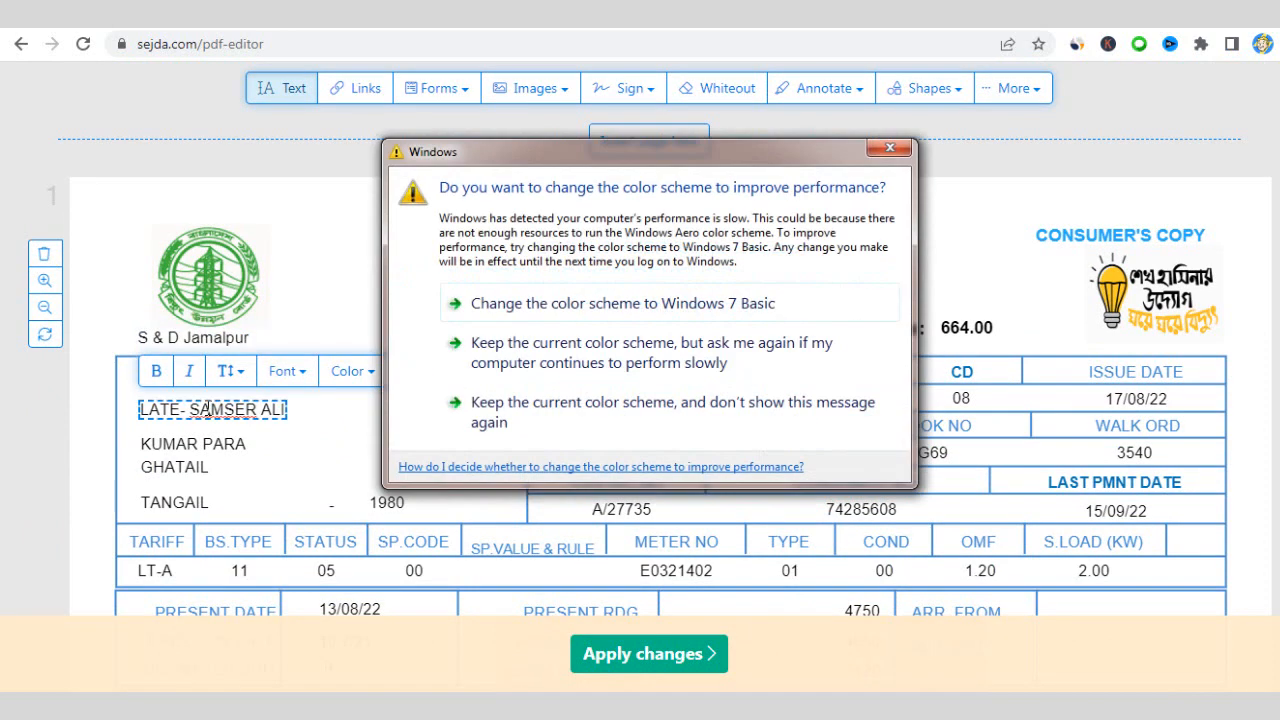
pyautogui.click(212, 411)
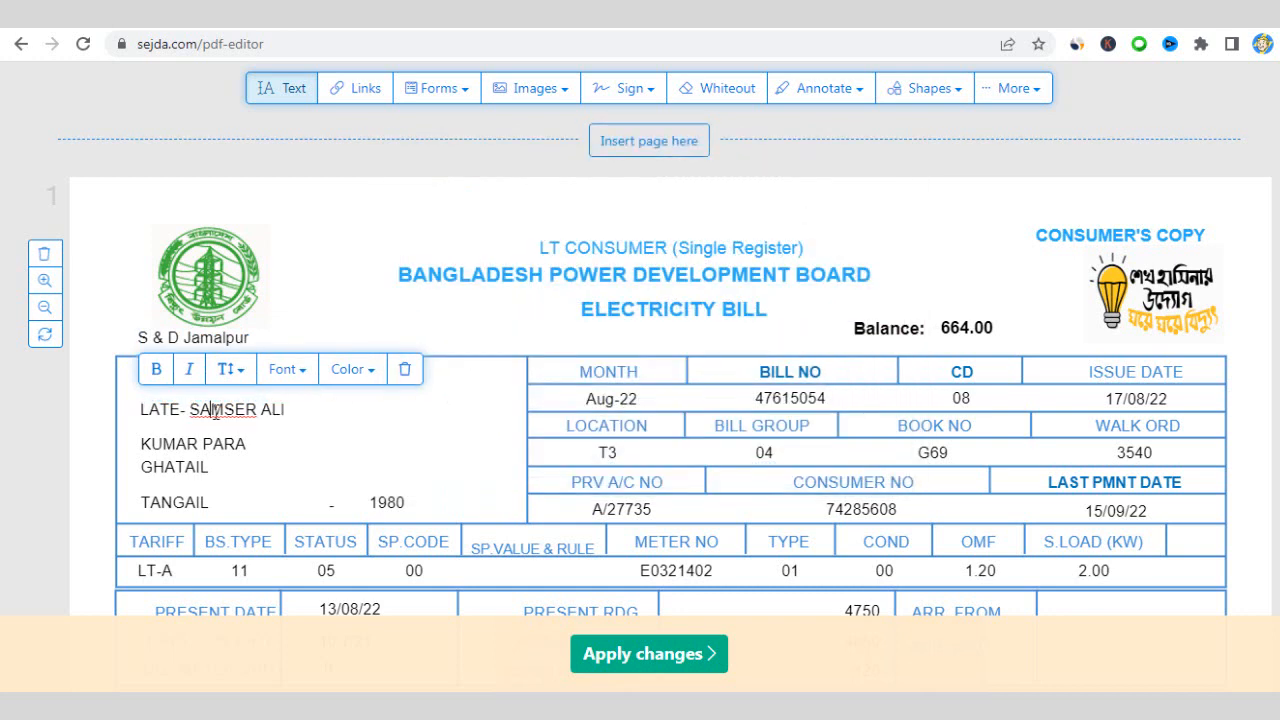
pyautogui.tripleClick(214, 411)
pyautogui.press('BackSpace')
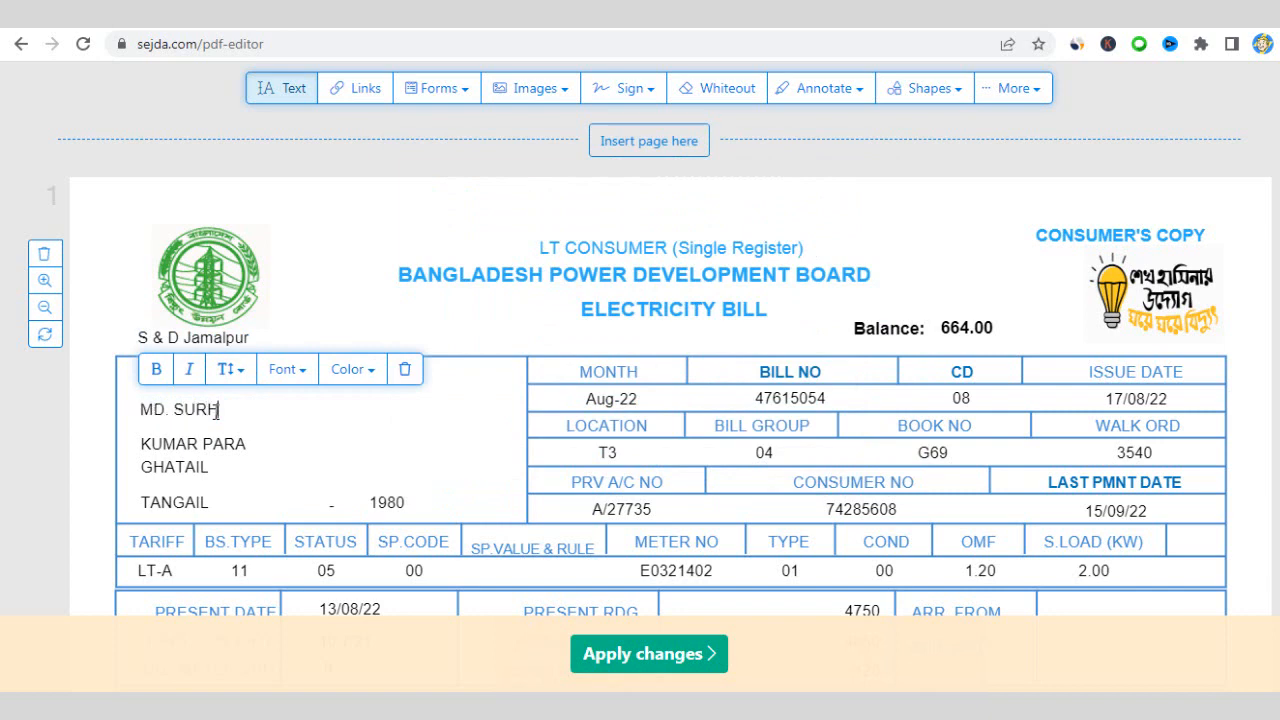
# - Retype the first address line with the new consumer's address
pyautogui.click(167, 449)
pyautogui.tripleClick(166, 449)
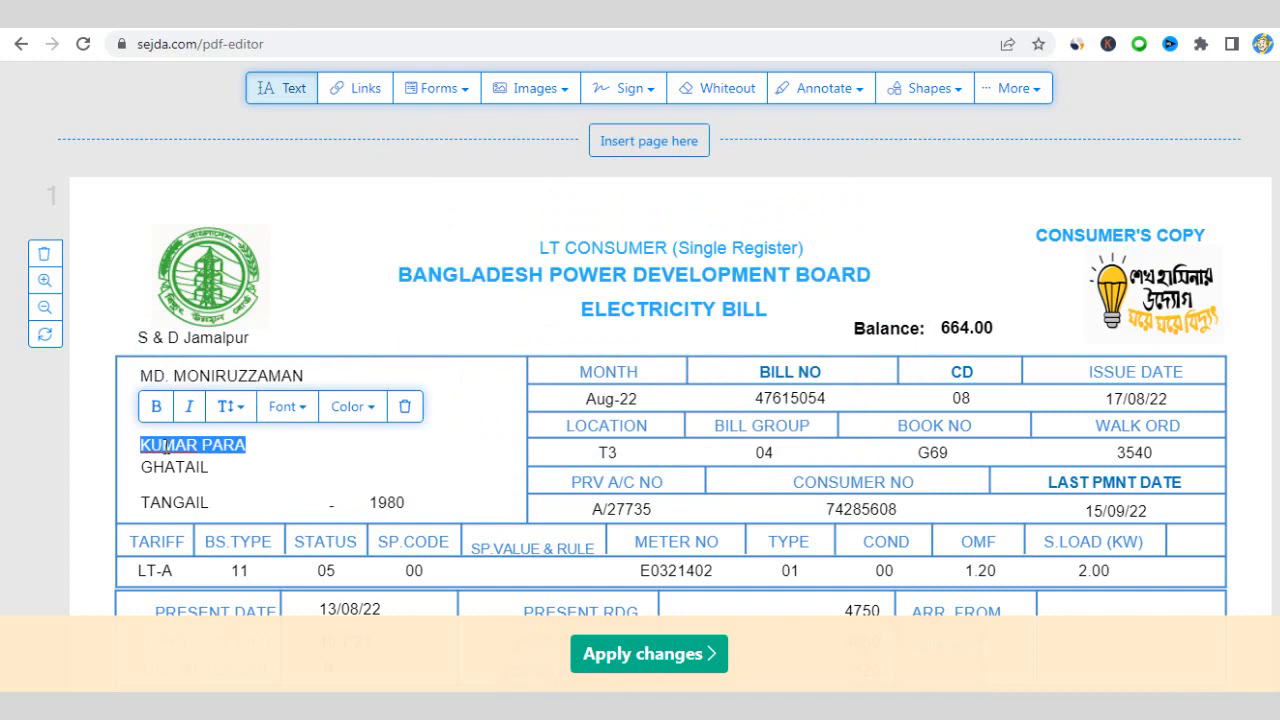
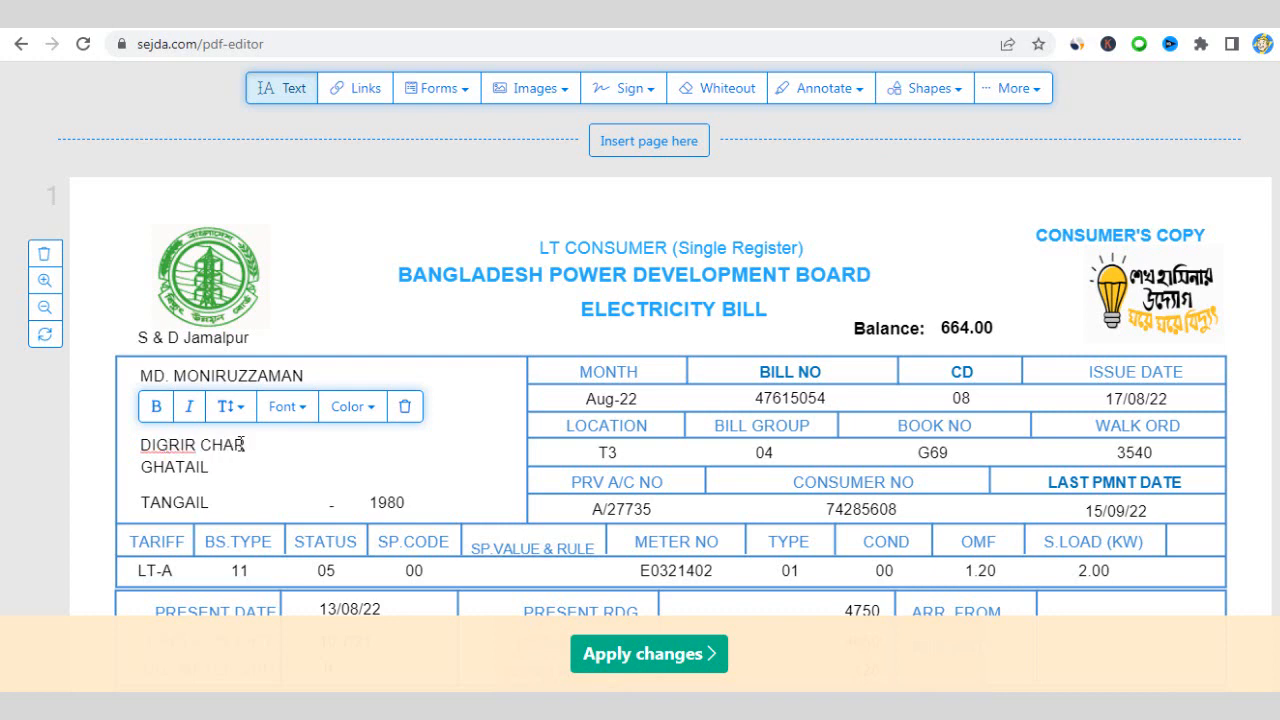
# - Replace the town and district words in the remaining address lines with the new consumer's ones
pyautogui.click(200, 471)
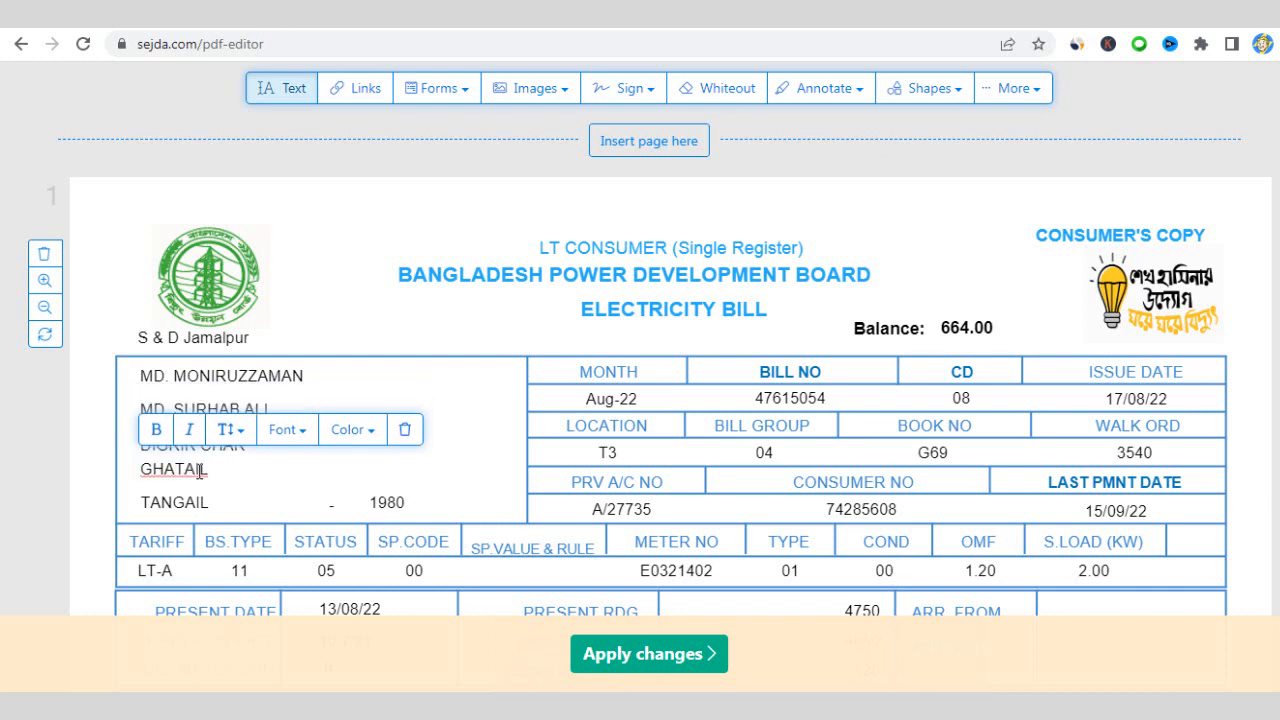
pyautogui.doubleClick(200, 470)
pyautogui.write('MALPUR')
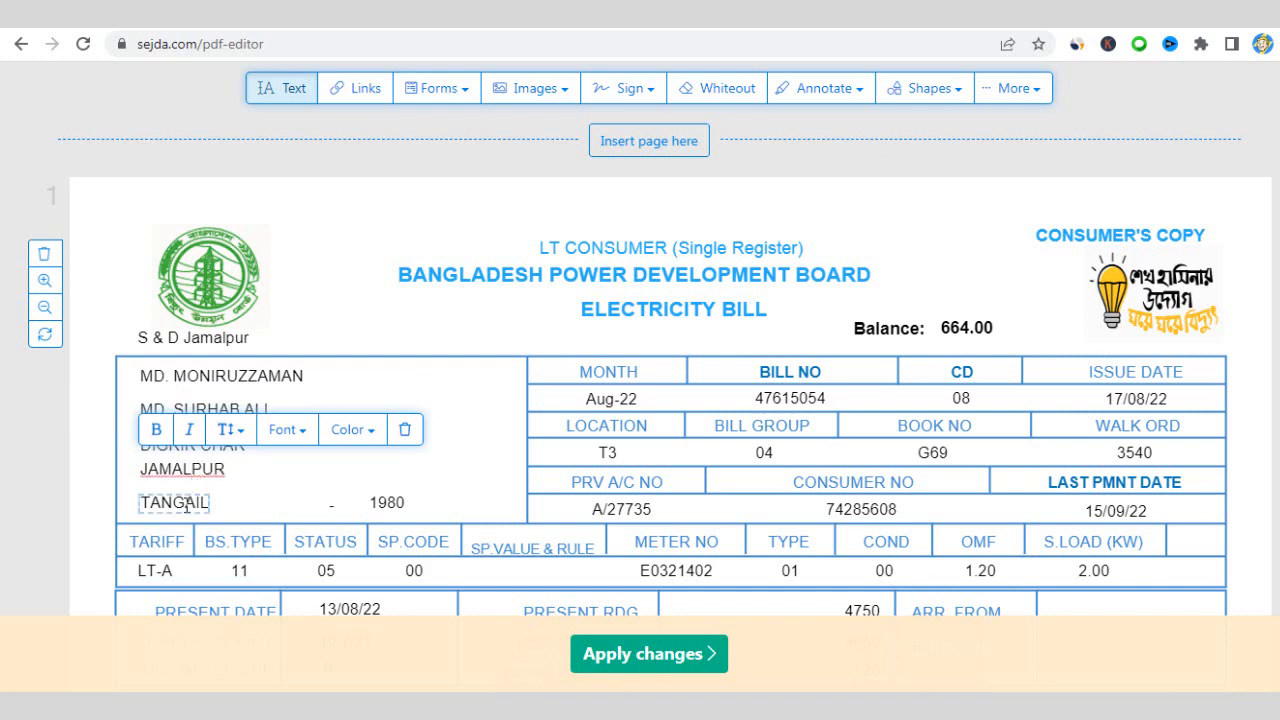
pyautogui.doubleClick(186, 506)
pyautogui.write('I')
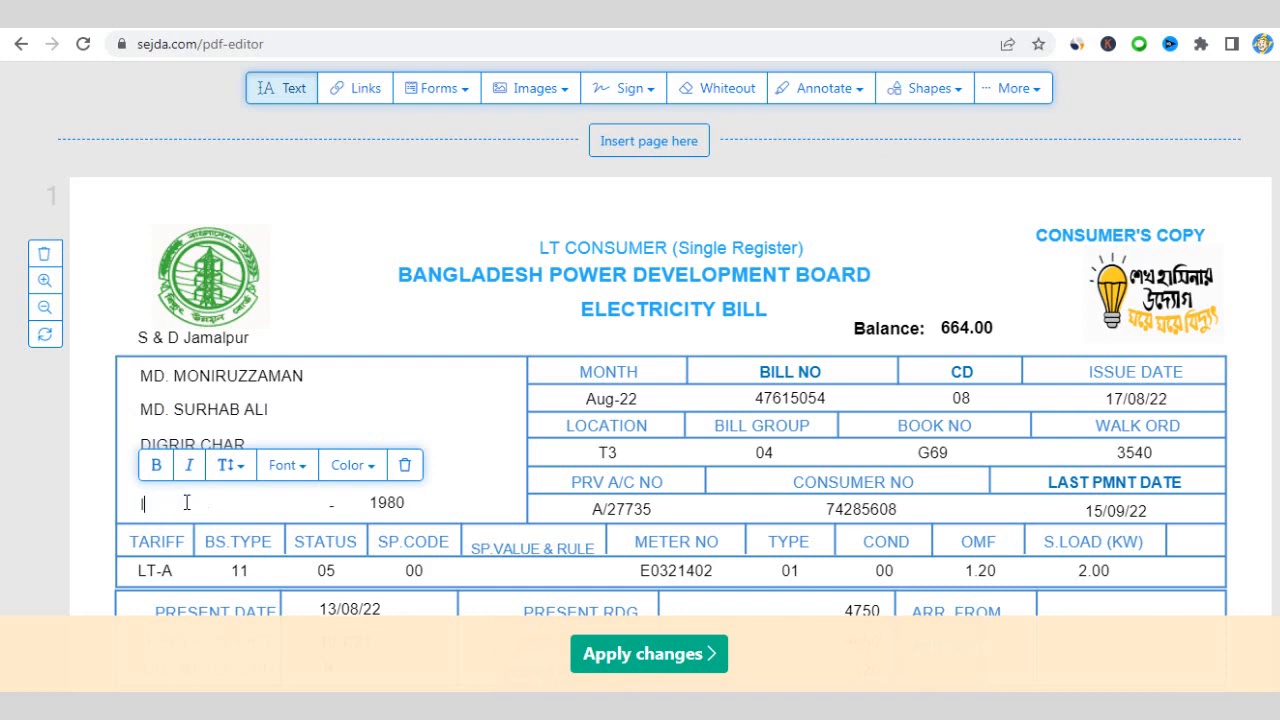
pyautogui.write('SLAMPUR')
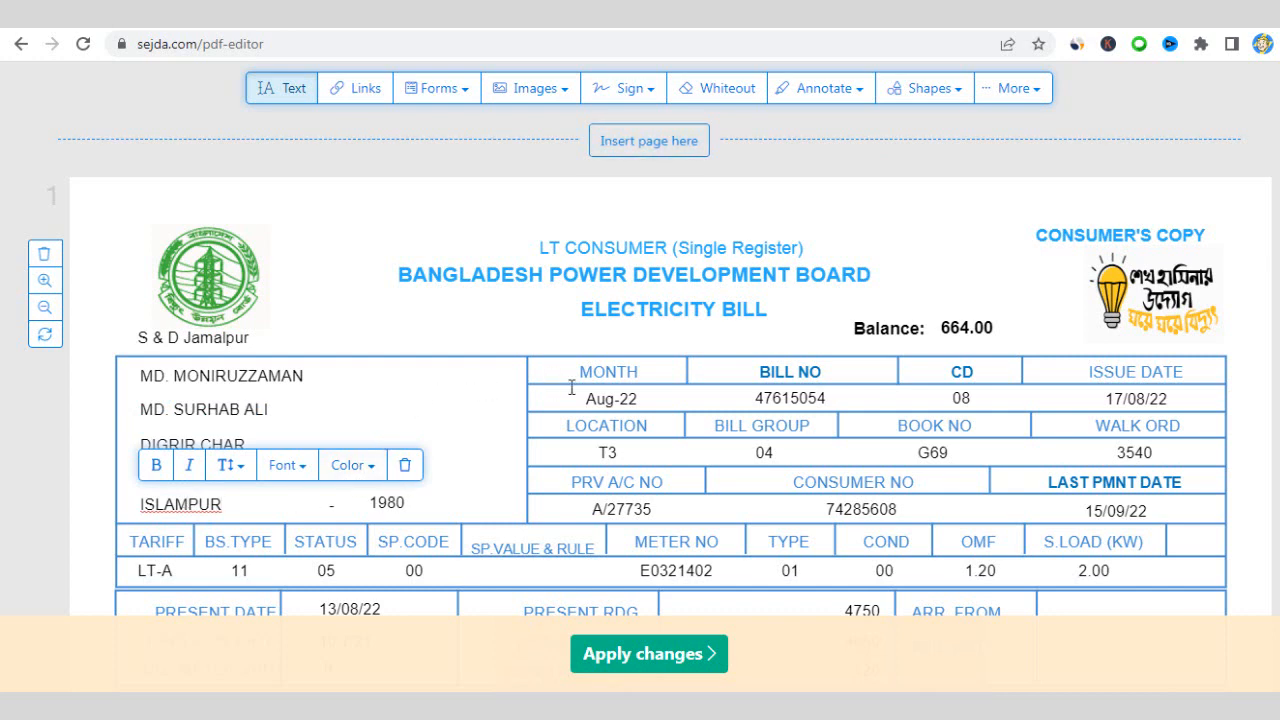
pyautogui.click(844, 395)
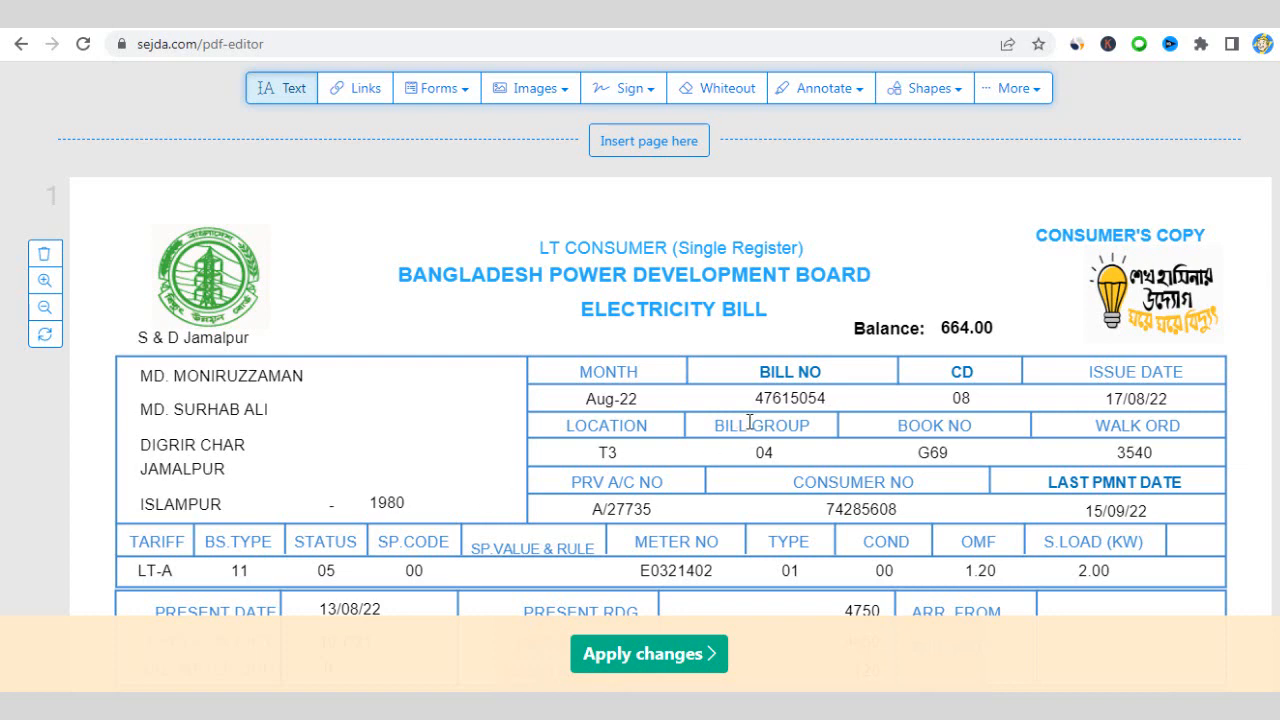
pyautogui.click(818, 403)
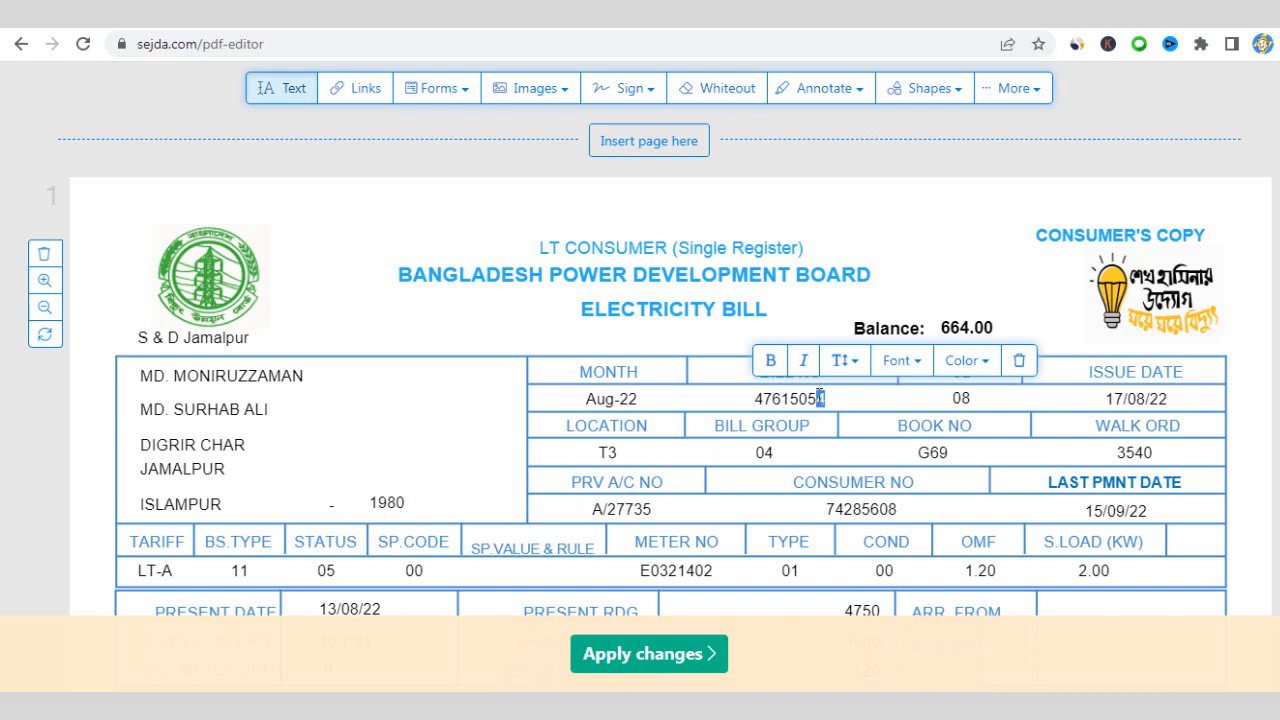
pyautogui.moveTo(819, 398); pyautogui.dragTo(791, 398)
pyautogui.click(801, 399)
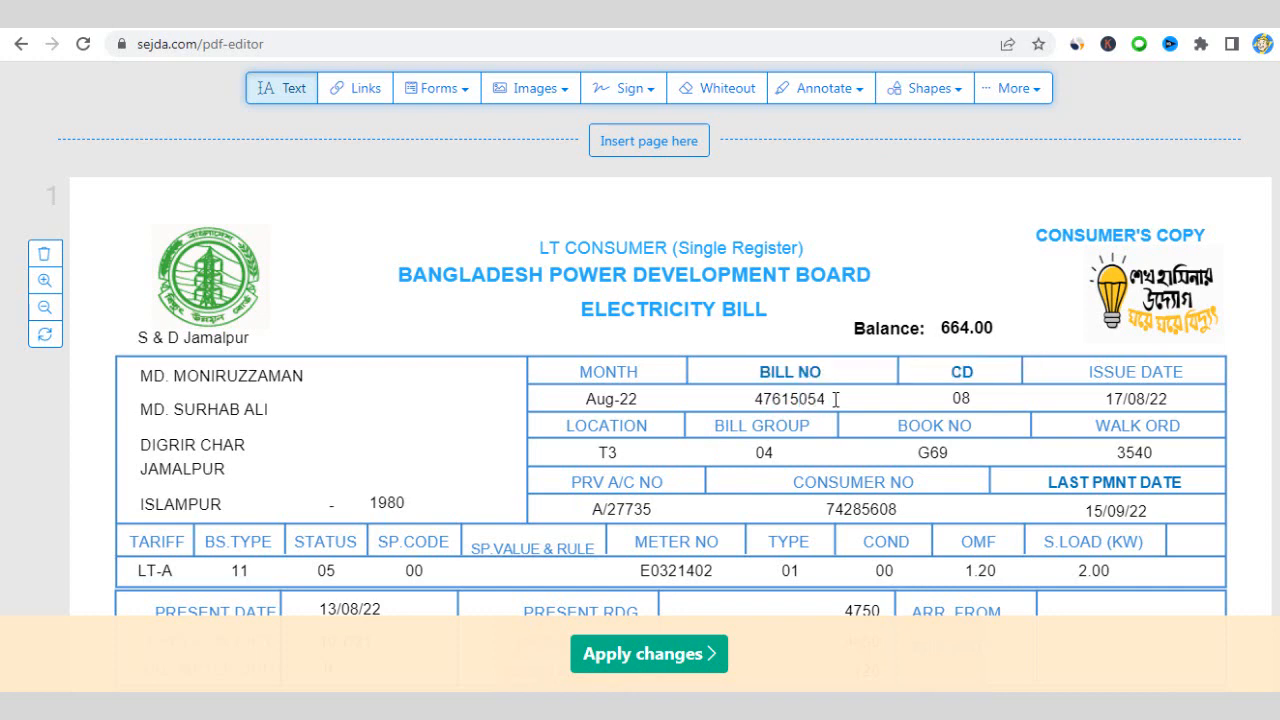
pyautogui.doubleClick(826, 399)
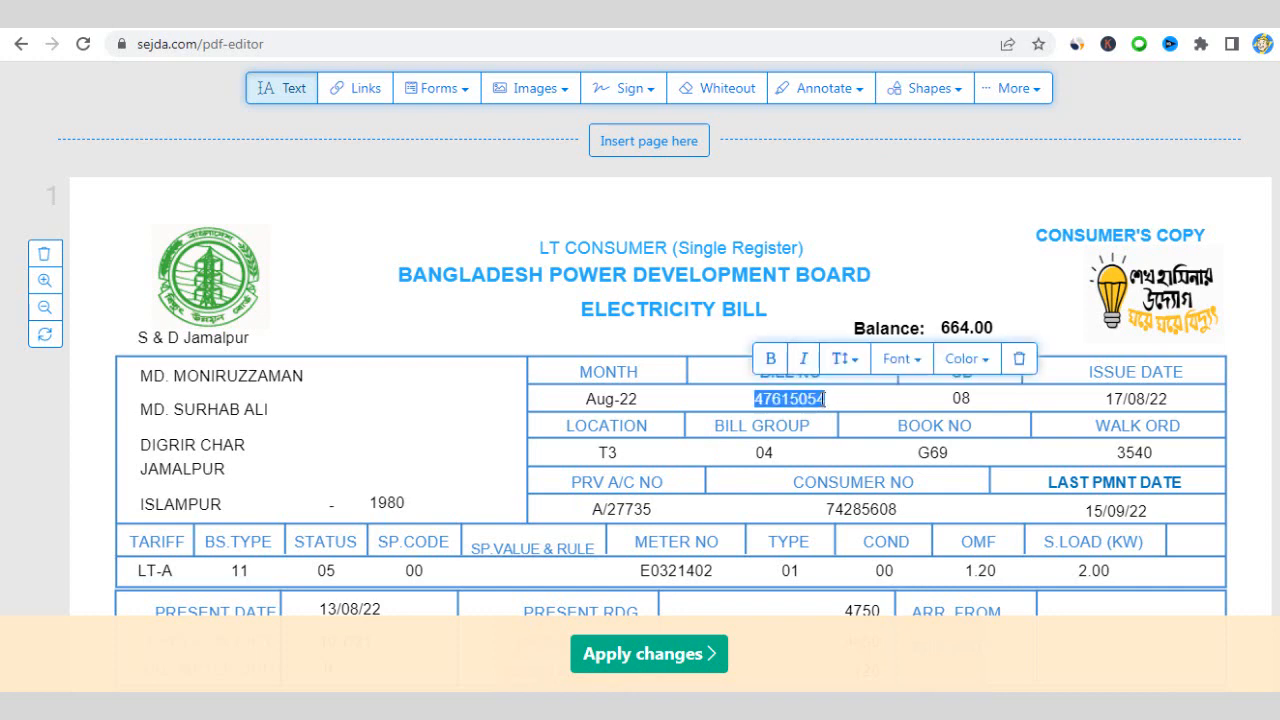
pyautogui.click(823, 401)
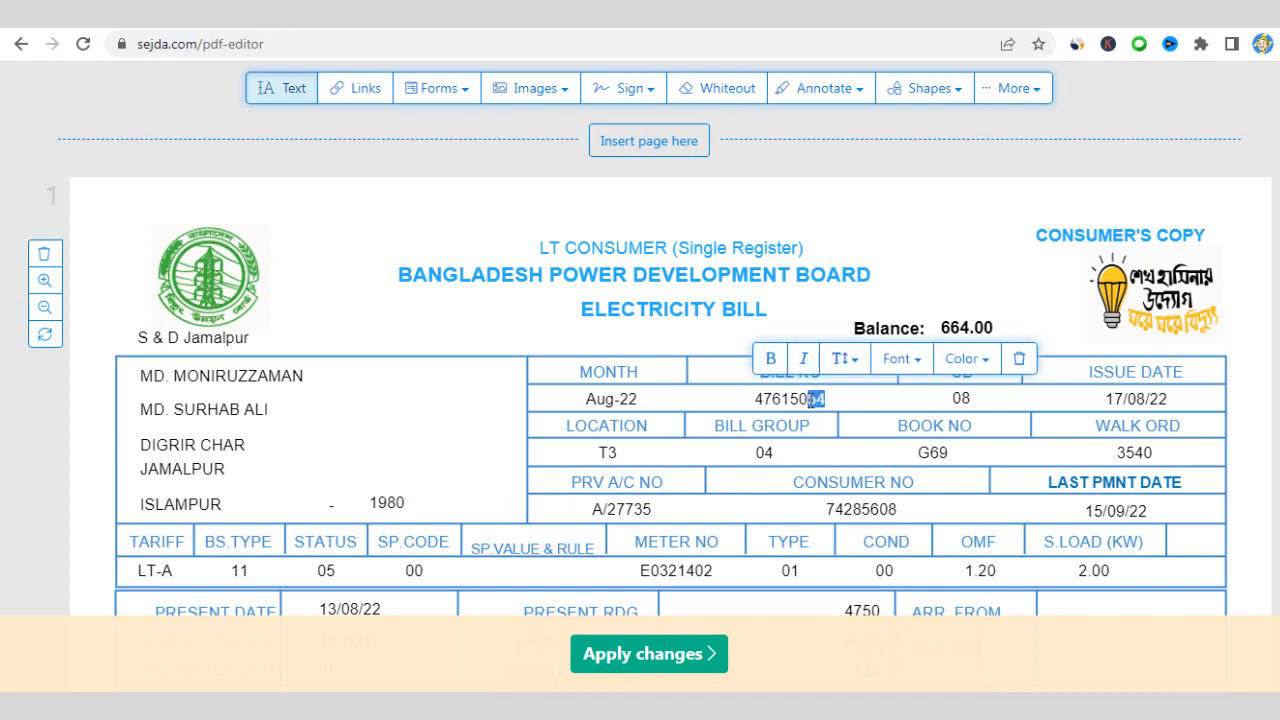
pyautogui.doubleClick(808, 401)
pyautogui.click(819, 401)
pyautogui.write('25')
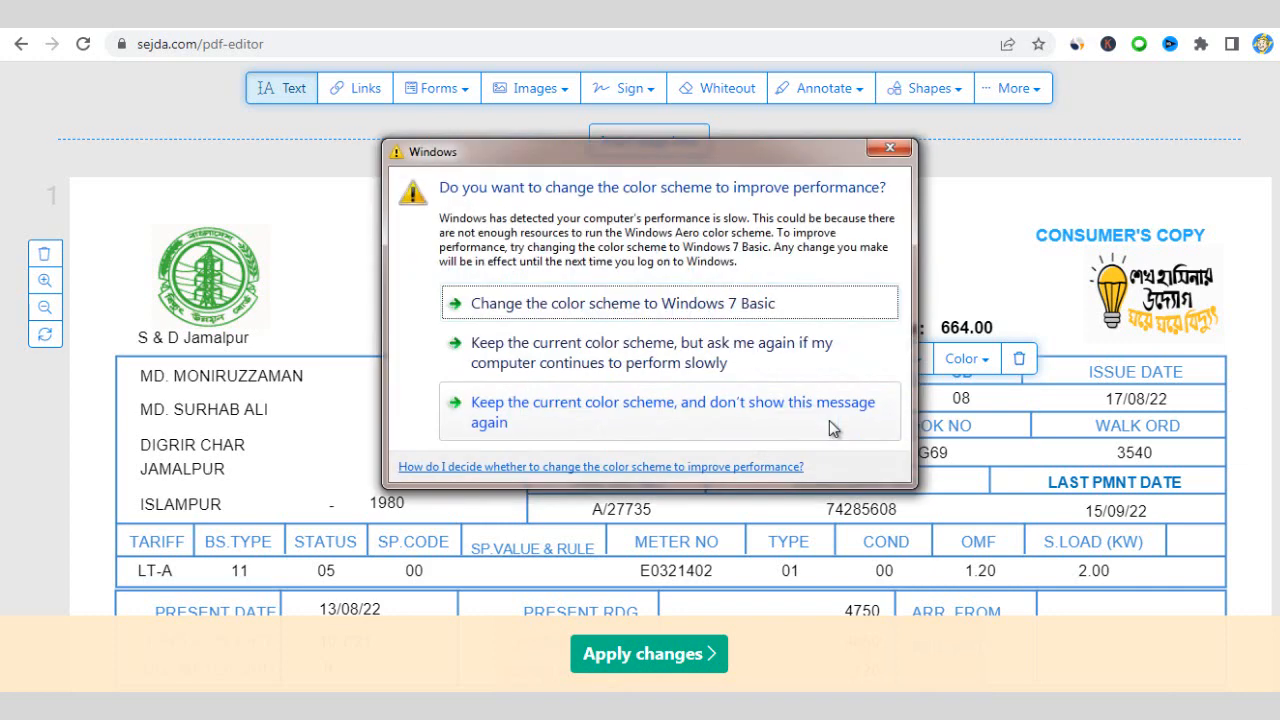
pyautogui.click(891, 152)
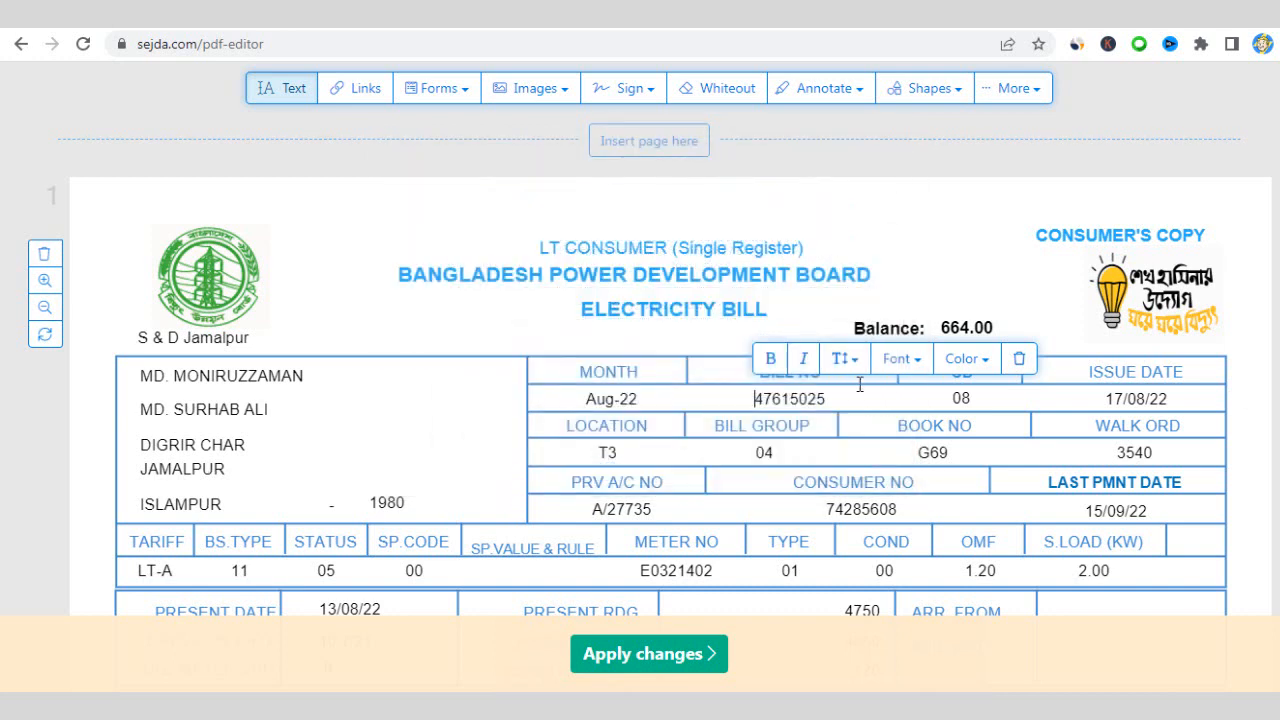
pyautogui.doubleClick(782, 399)
pyautogui.hotkey('ctrl', 'c')
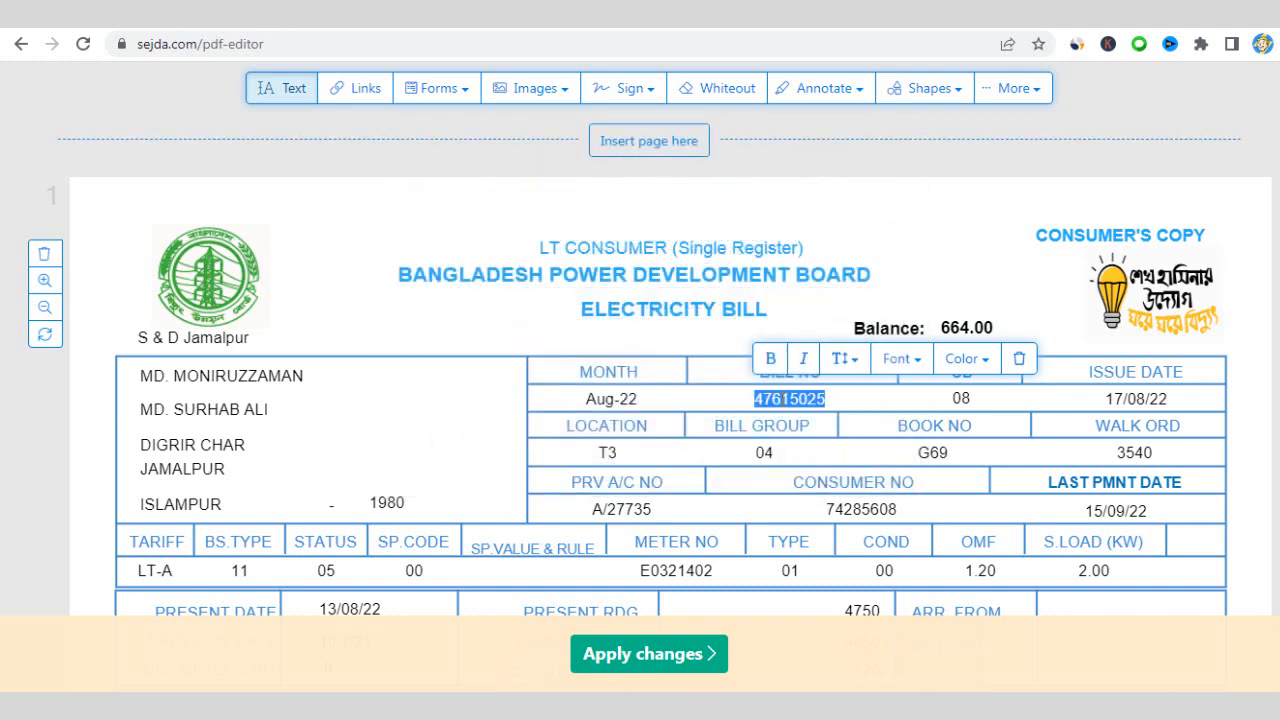
pyautogui.click(785, 400)
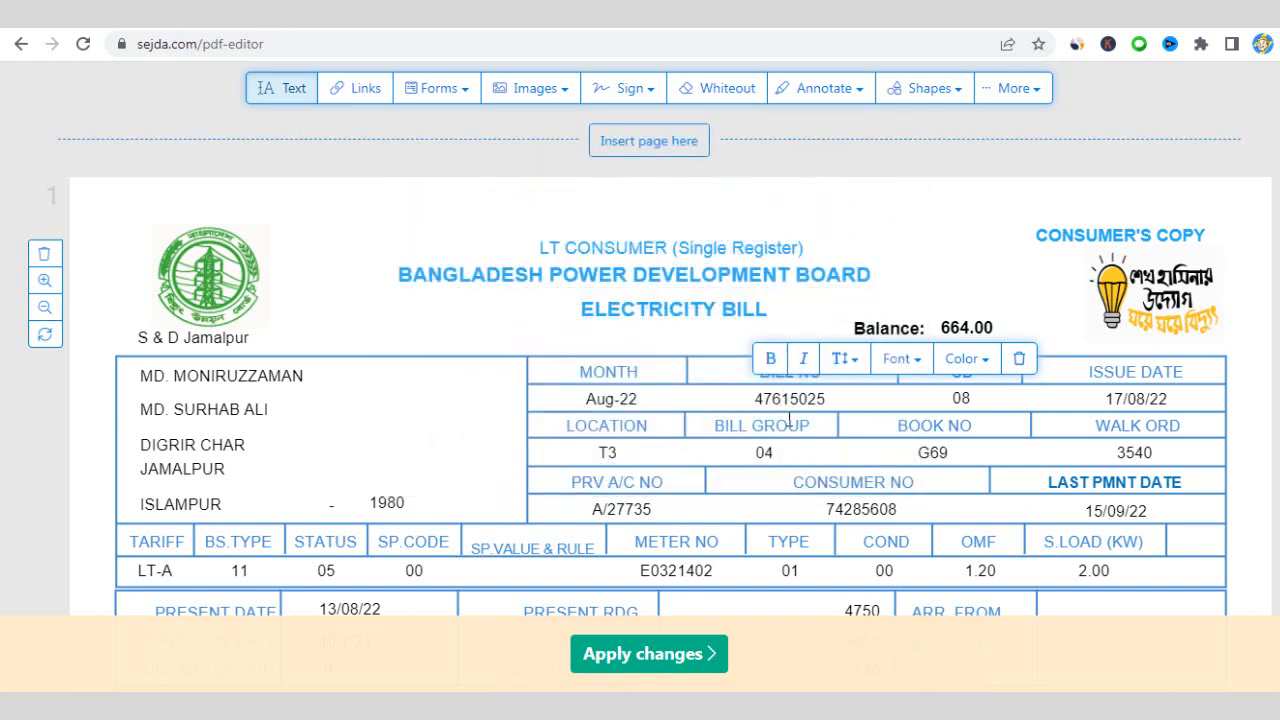
pyautogui.scroll(-2, 787, 430)
pyautogui.scroll(-2, 765, 448)
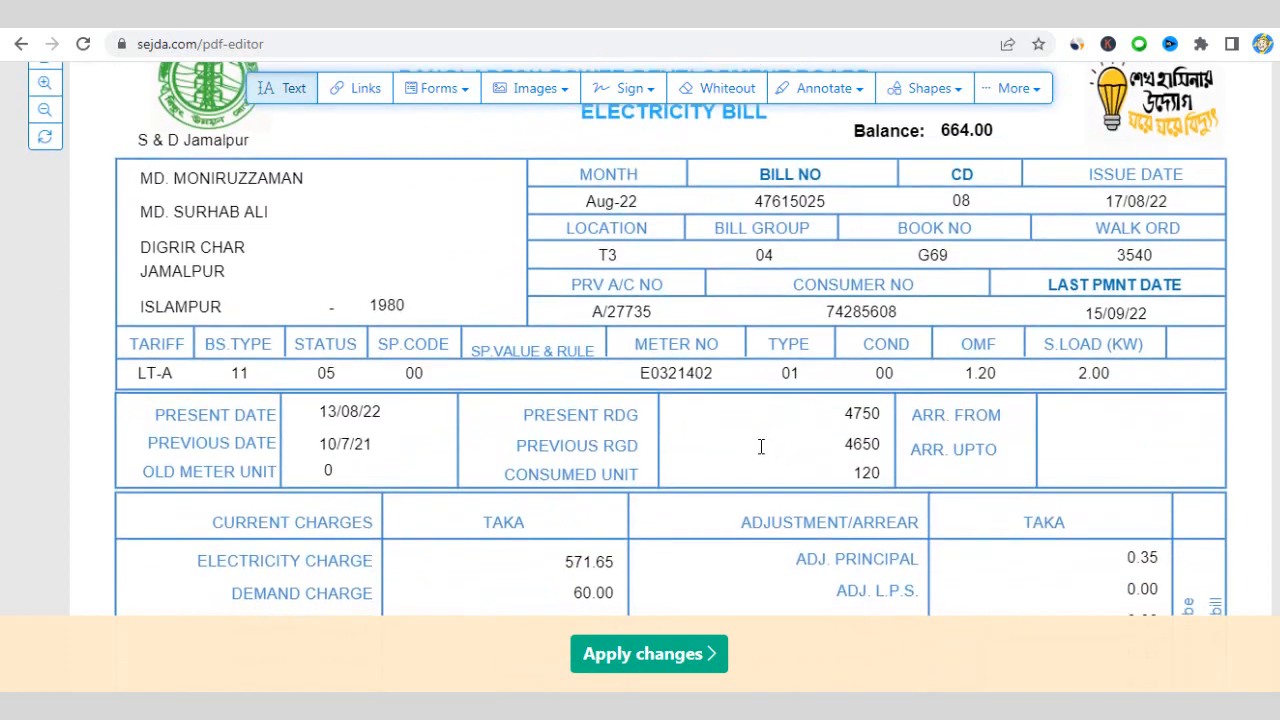
pyautogui.scroll(-7, 763, 446)
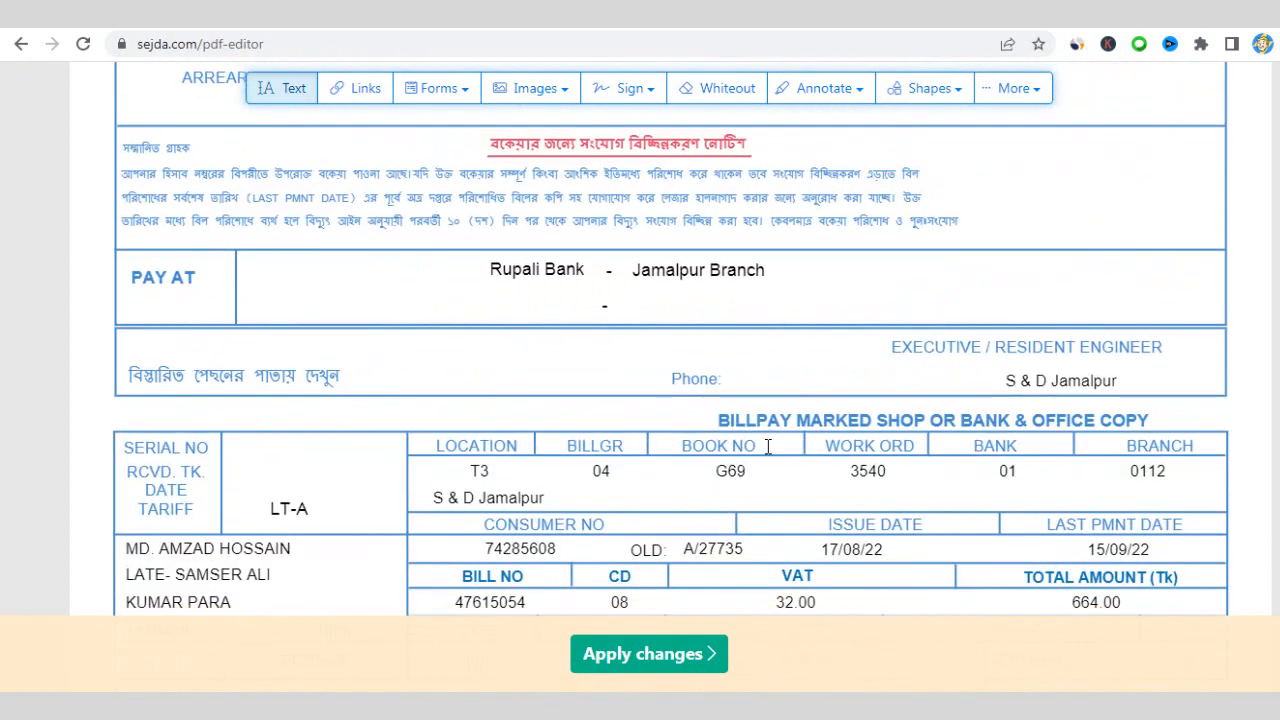
pyautogui.scroll(-2, 768, 448)
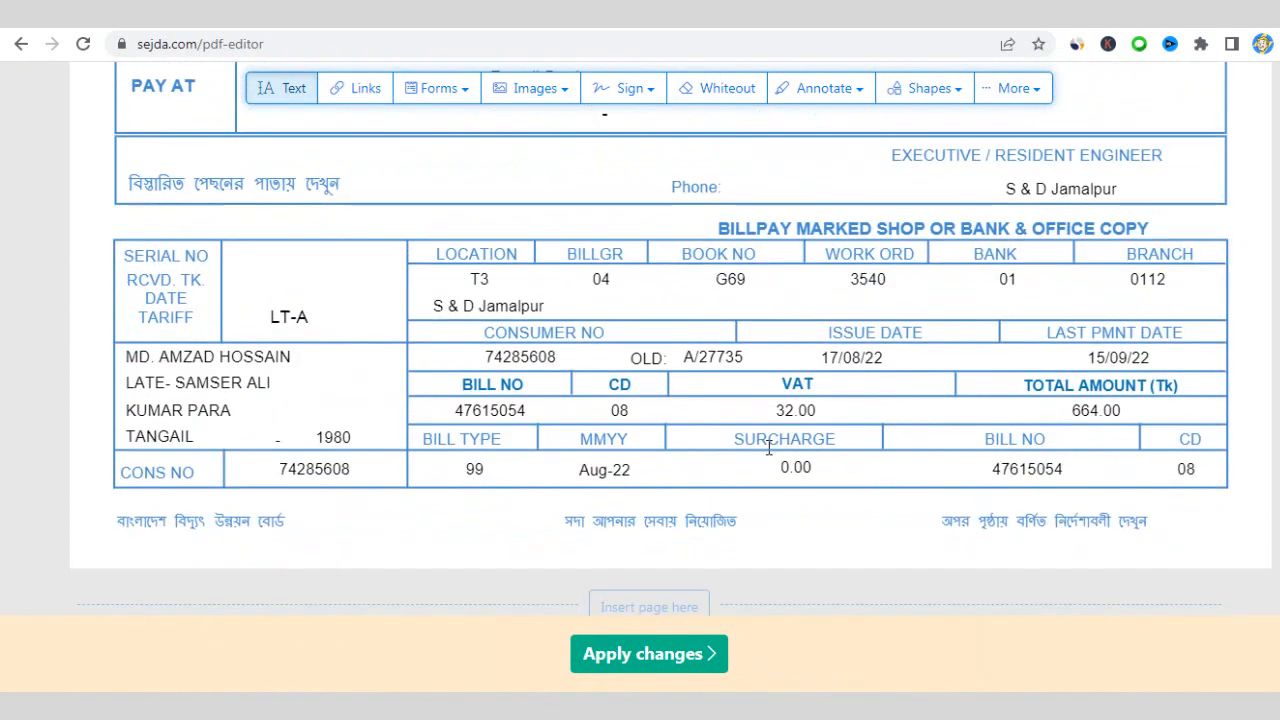
pyautogui.doubleClick(476, 408)
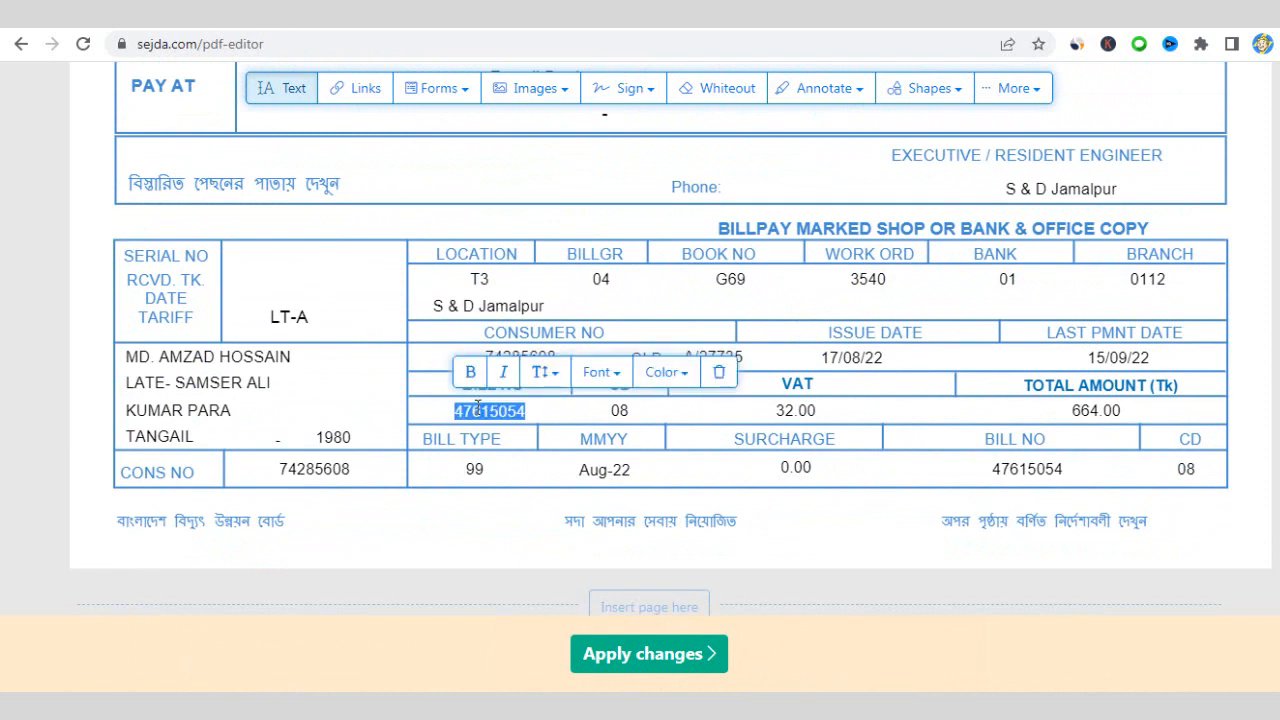
pyautogui.hotkey('ctrl', 'v')
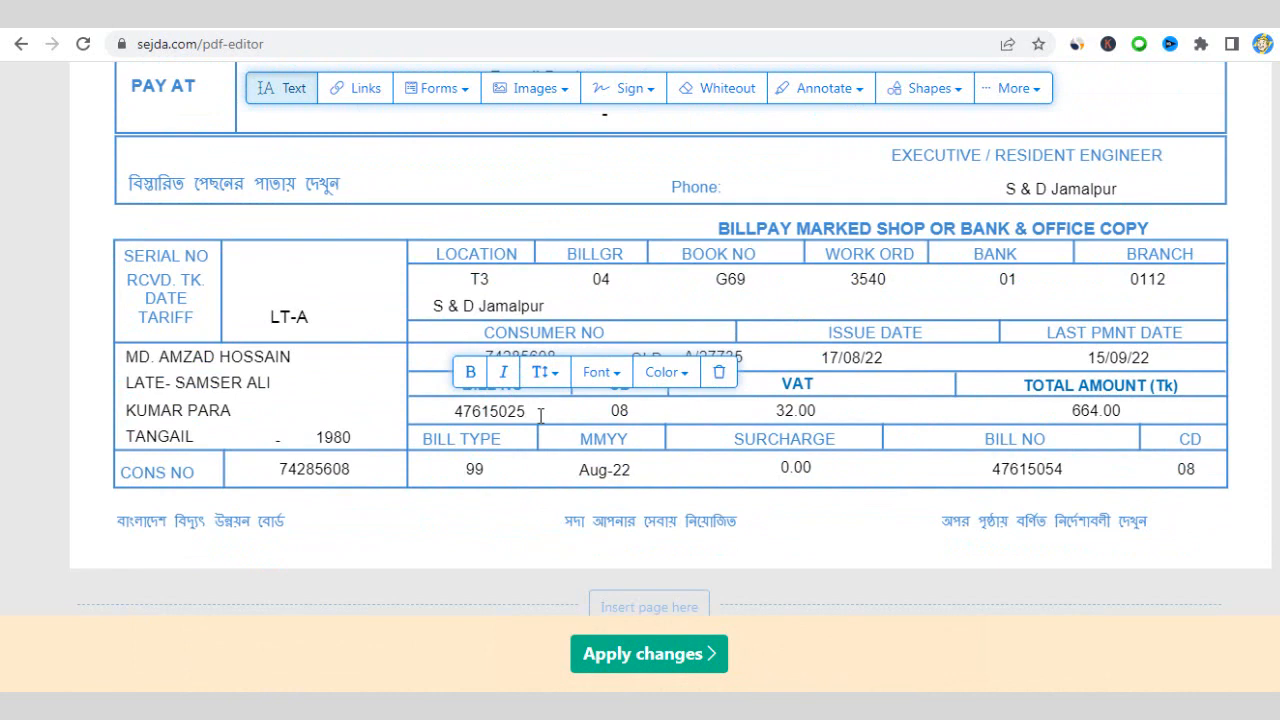
pyautogui.click(1050, 480)
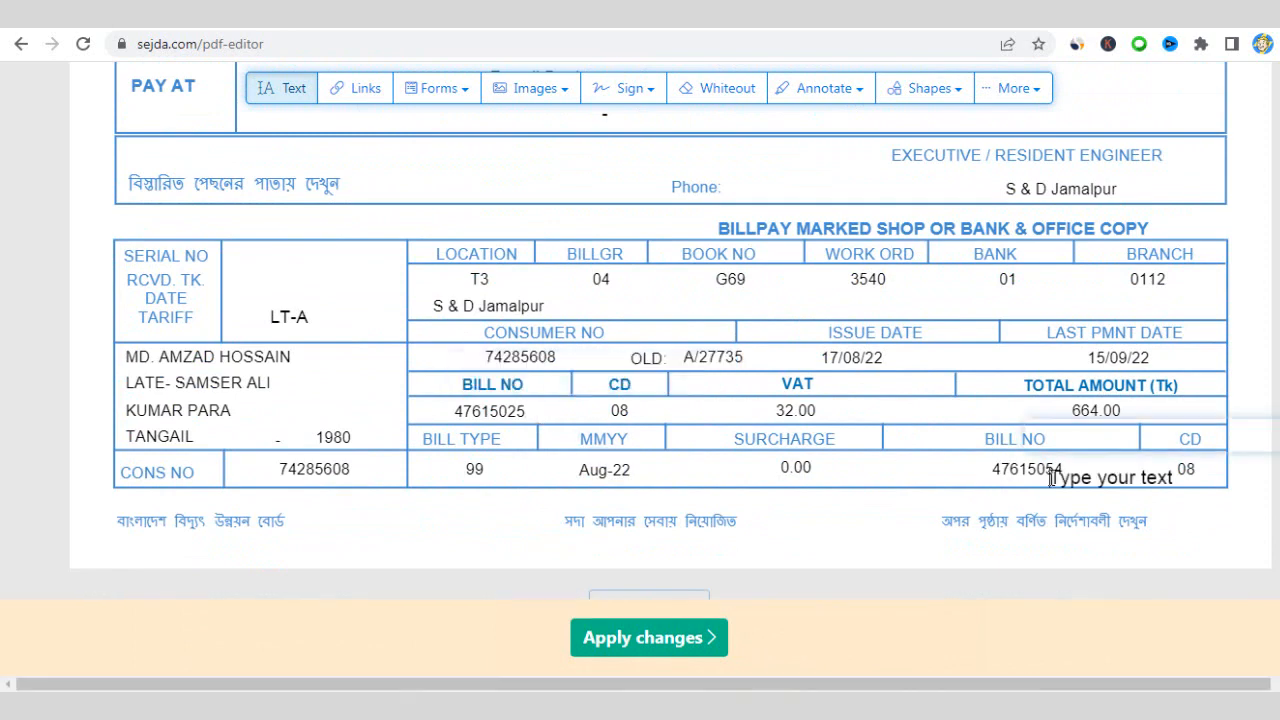
pyautogui.doubleClick(1042, 477)
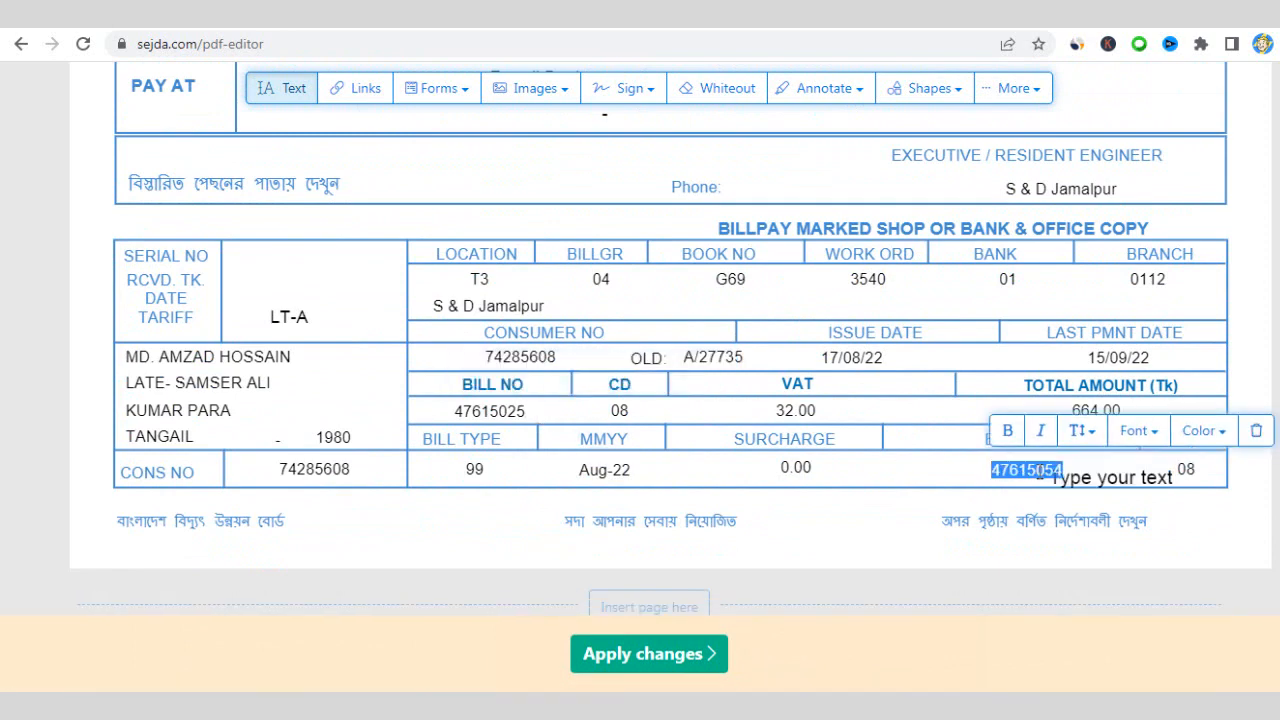
pyautogui.hotkey('ctrl', 'v')
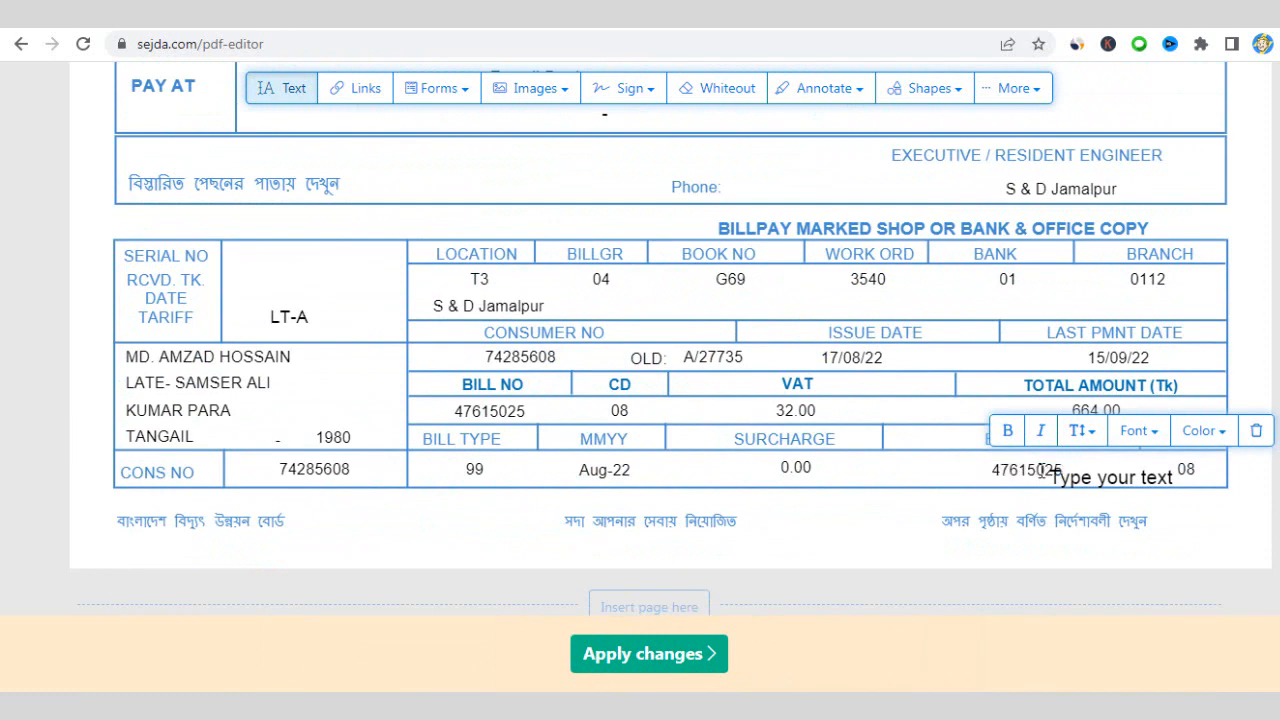
# - Delete the stray empty 'Type your text' box
pyautogui.click(1170, 477)
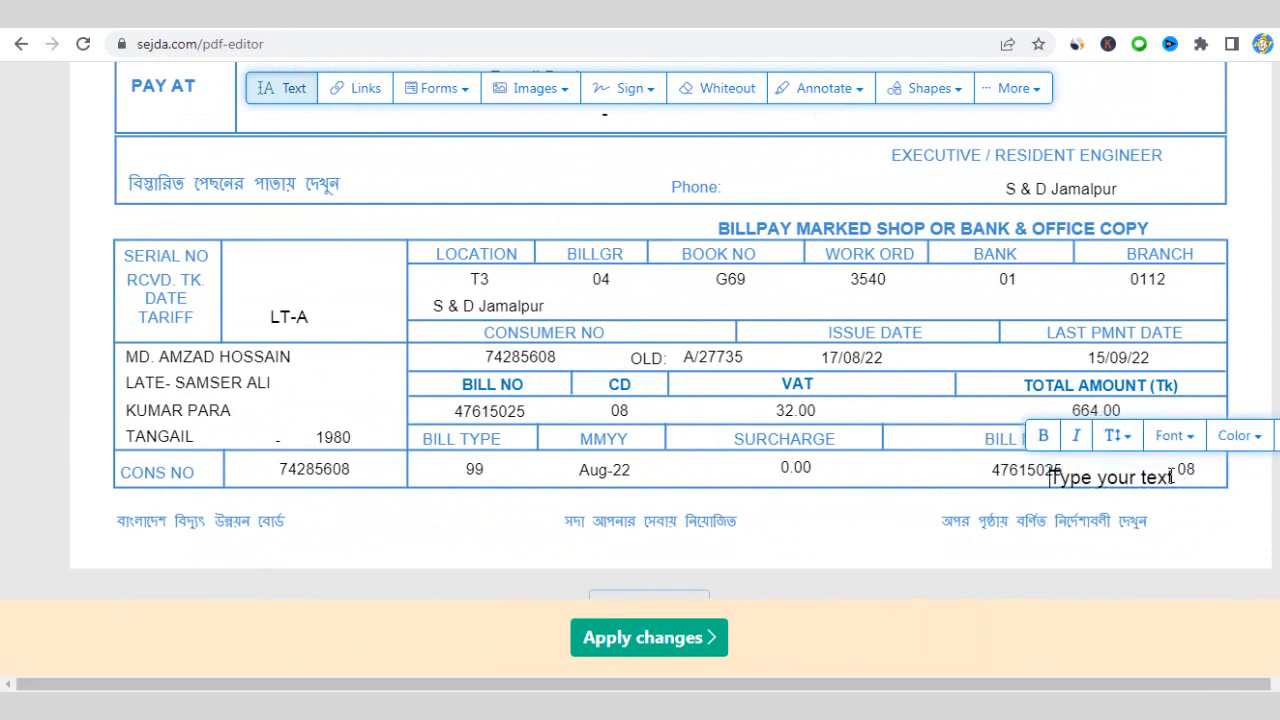
pyautogui.click(1279, 436)
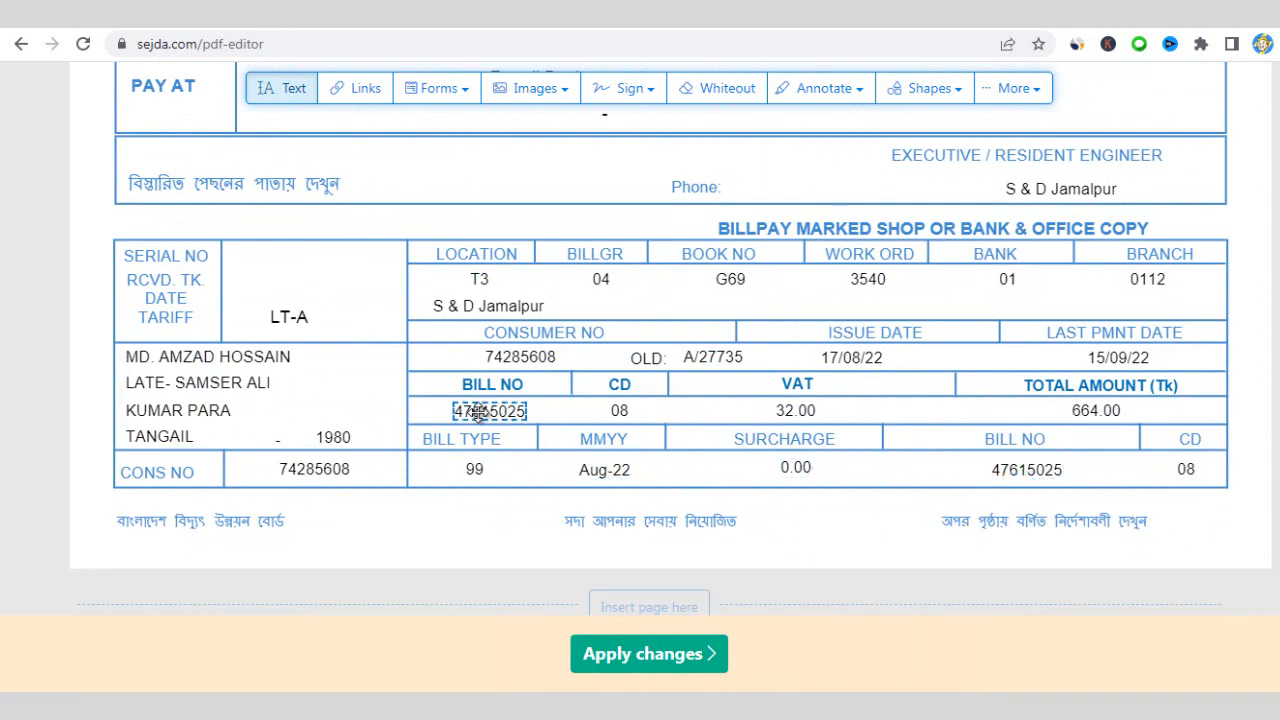
pyautogui.scroll(2, 995, 342)
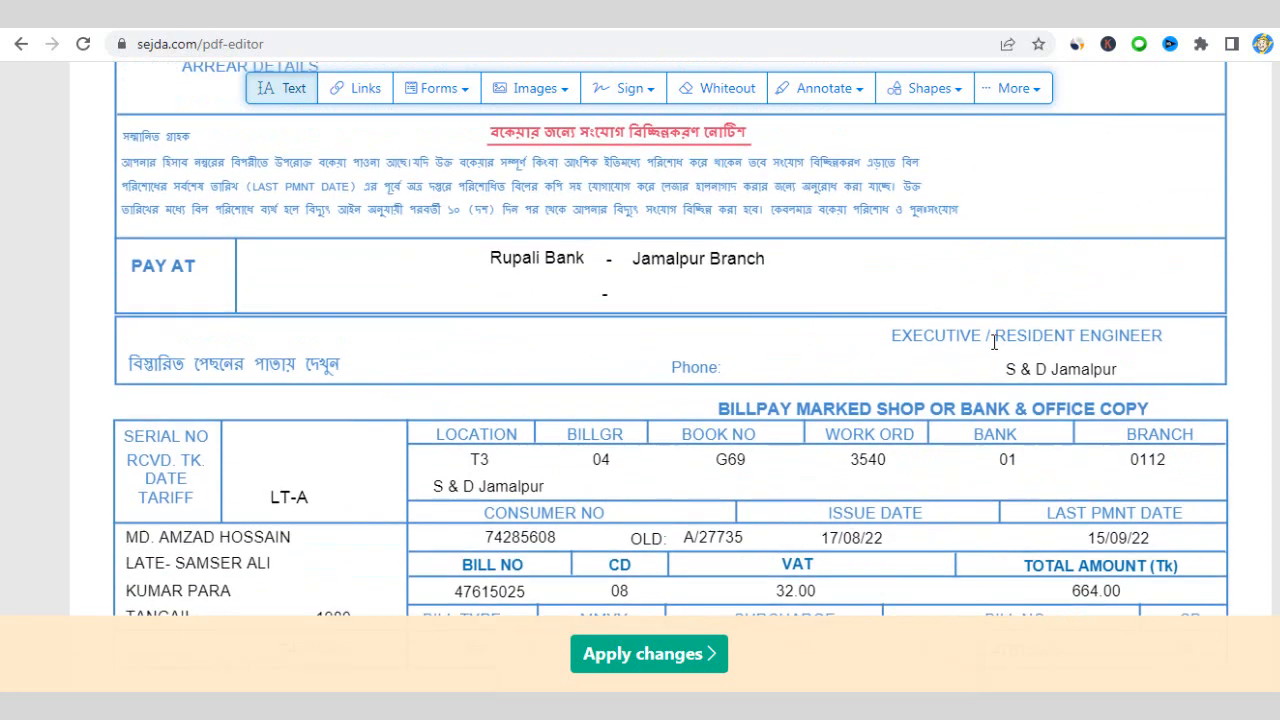
pyautogui.scroll(4, 971, 365)
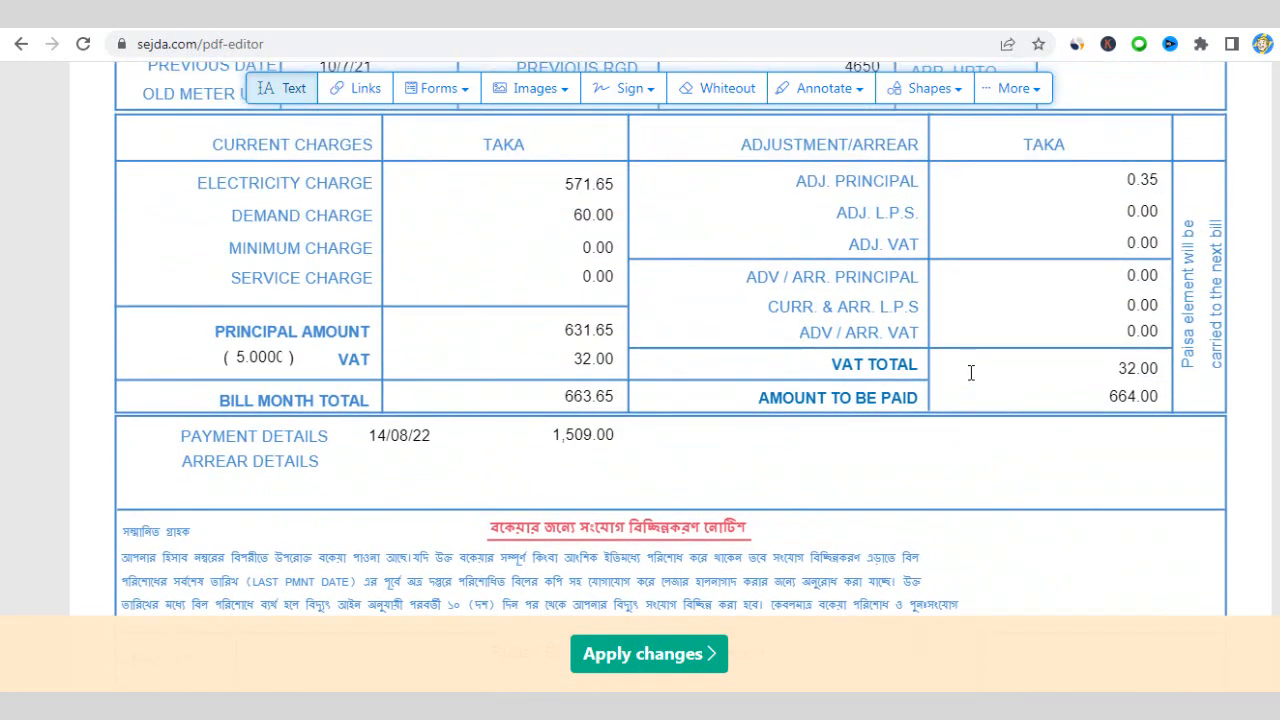
pyautogui.scroll(5, 970, 372)
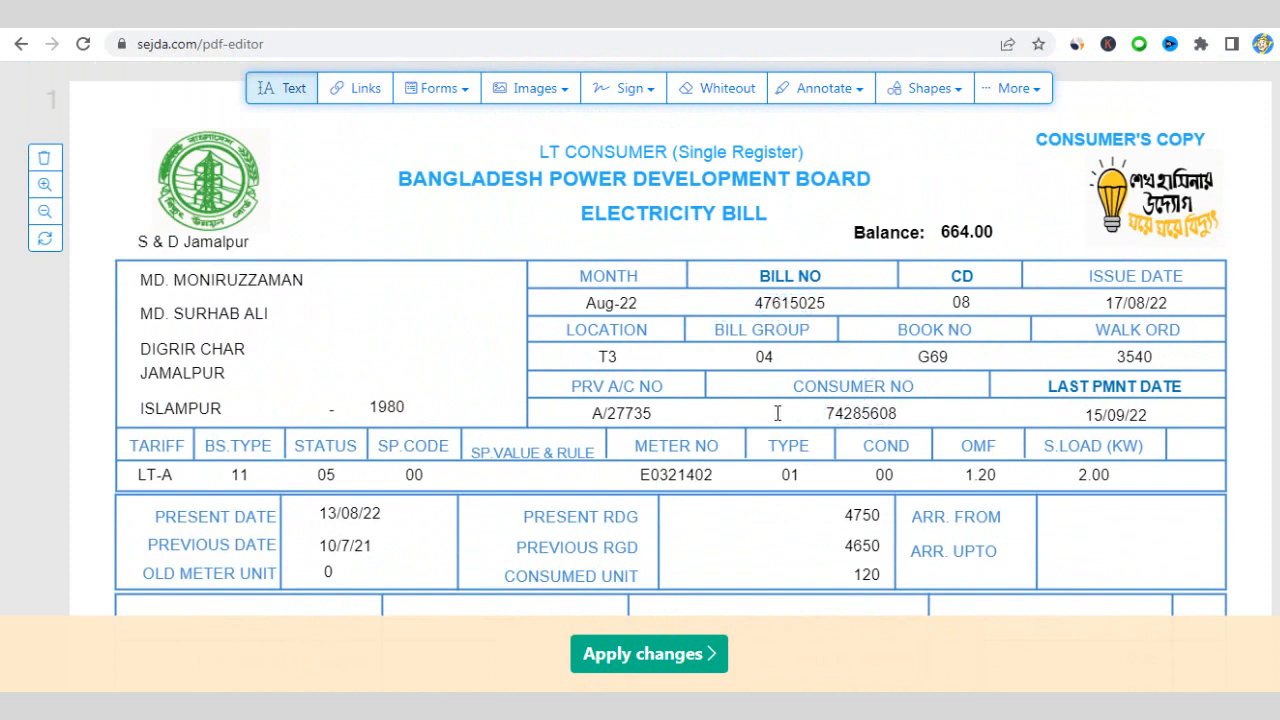
pyautogui.click(884, 414)
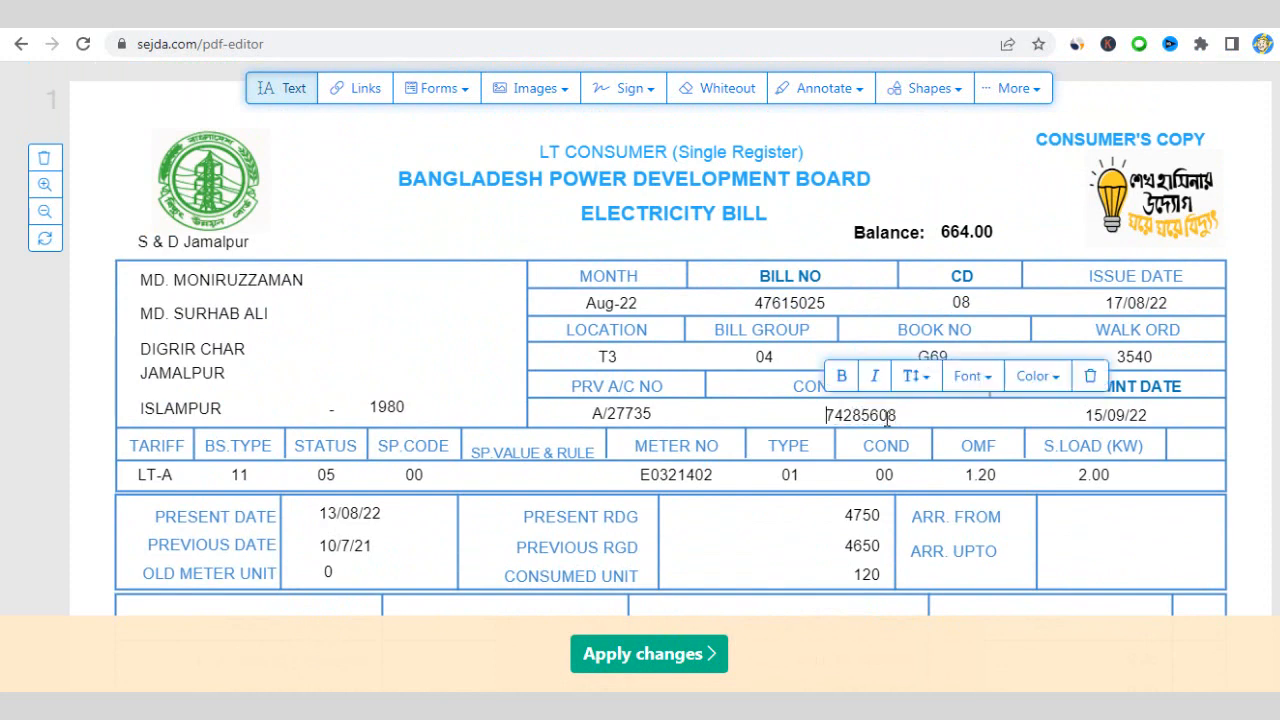
pyautogui.moveTo(897, 414); pyautogui.dragTo(869, 415)
pyautogui.press('BackSpace')
pyautogui.write('654')
pyautogui.doubleClick(872, 414)
pyautogui.rightClick(872, 414)
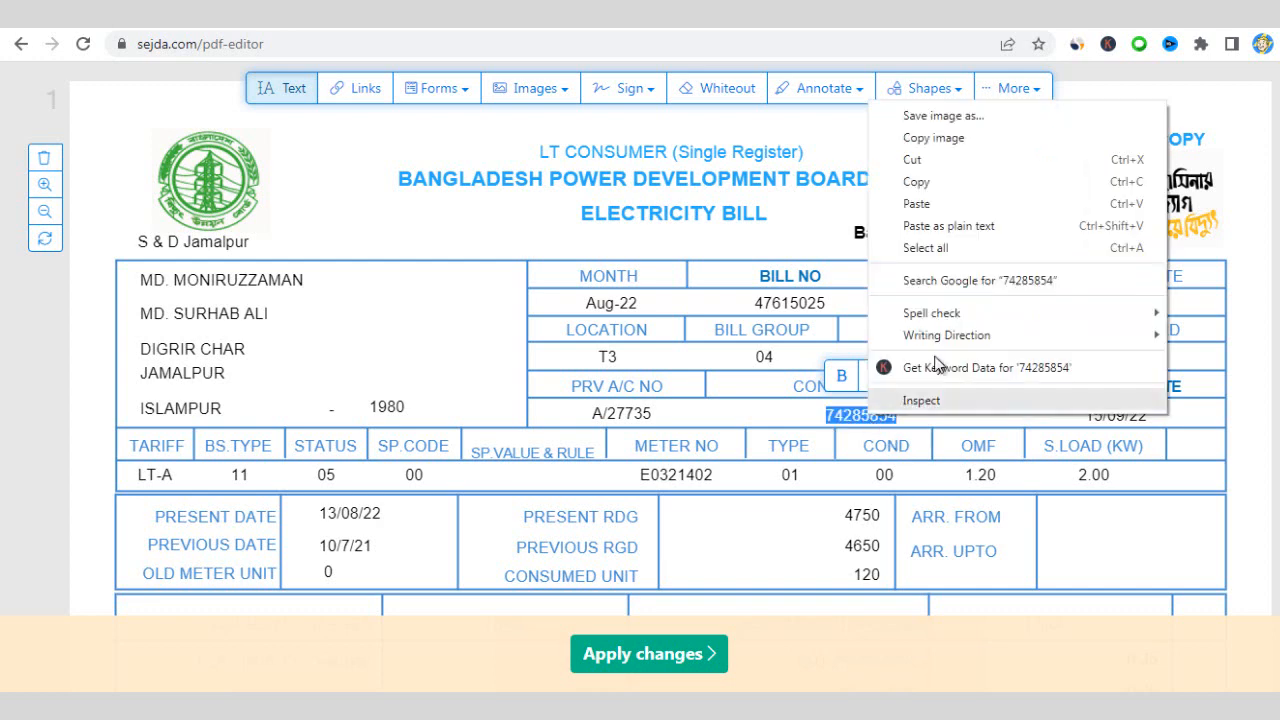
pyautogui.click(934, 177)
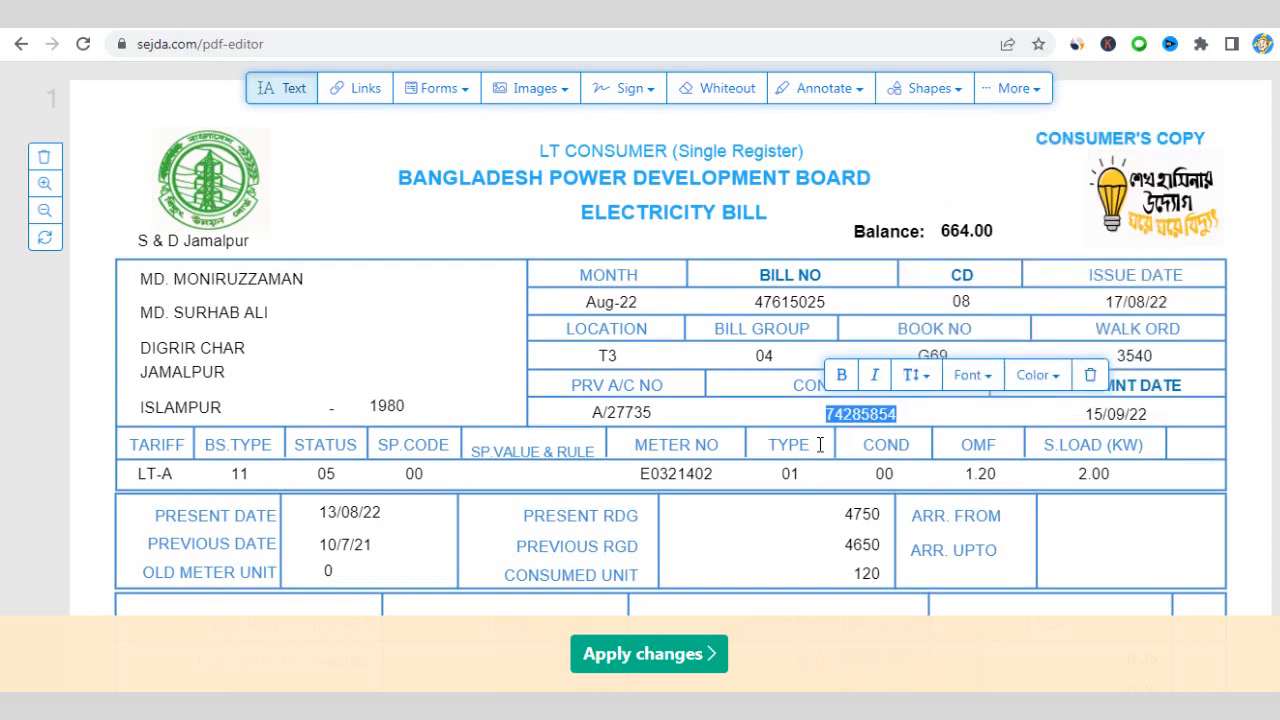
pyautogui.scroll(-1, 820, 444)
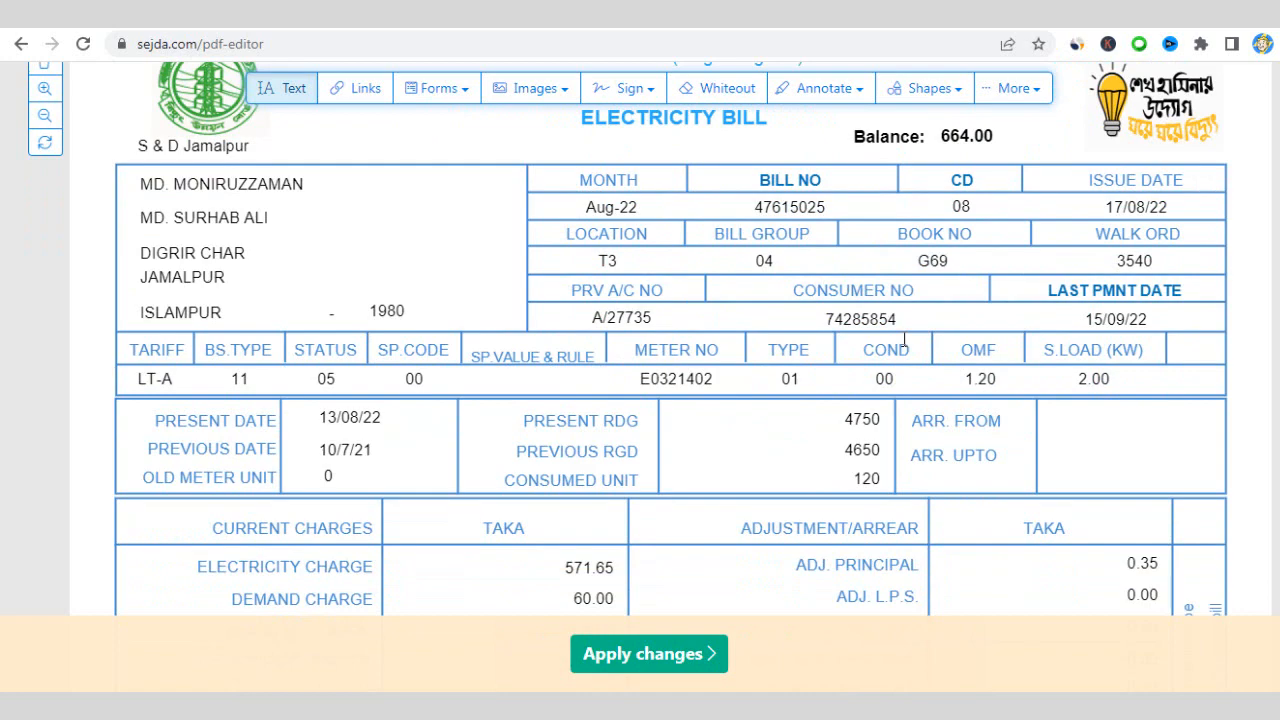
pyautogui.scroll(-2, 904, 340)
pyautogui.scroll(-3, 886, 371)
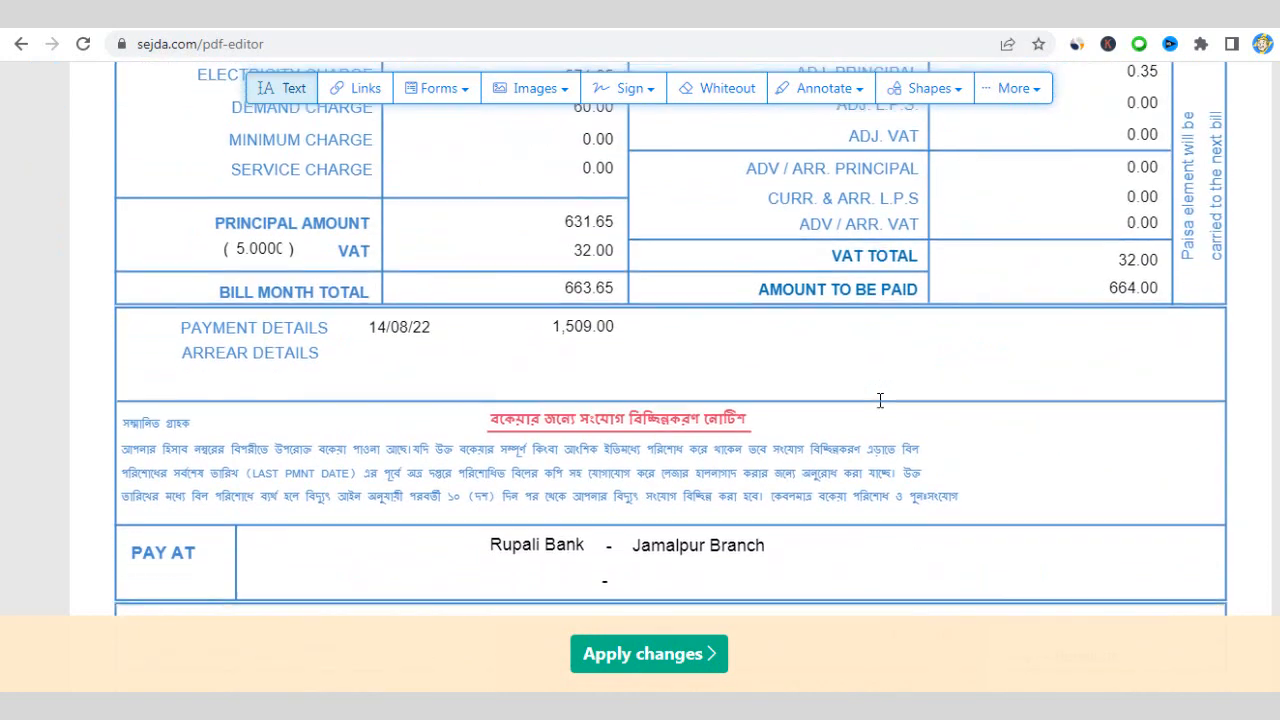
pyautogui.scroll(-4, 880, 400)
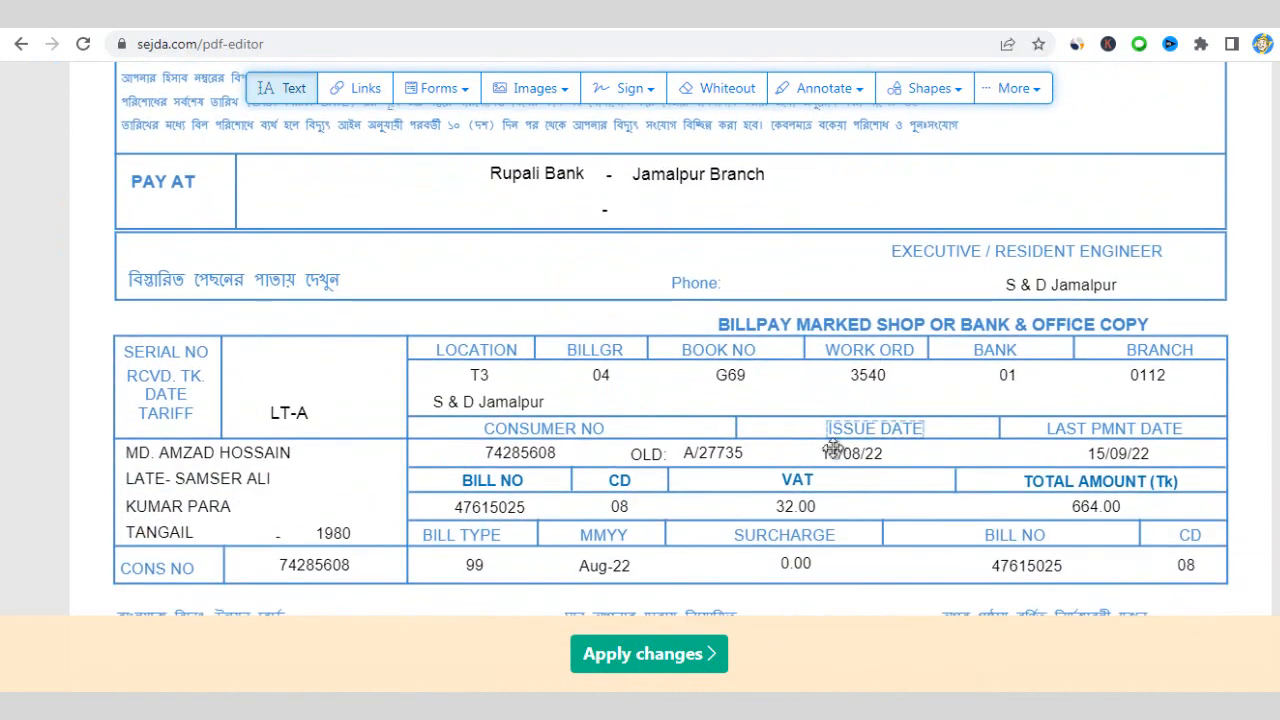
pyautogui.doubleClick(535, 455)
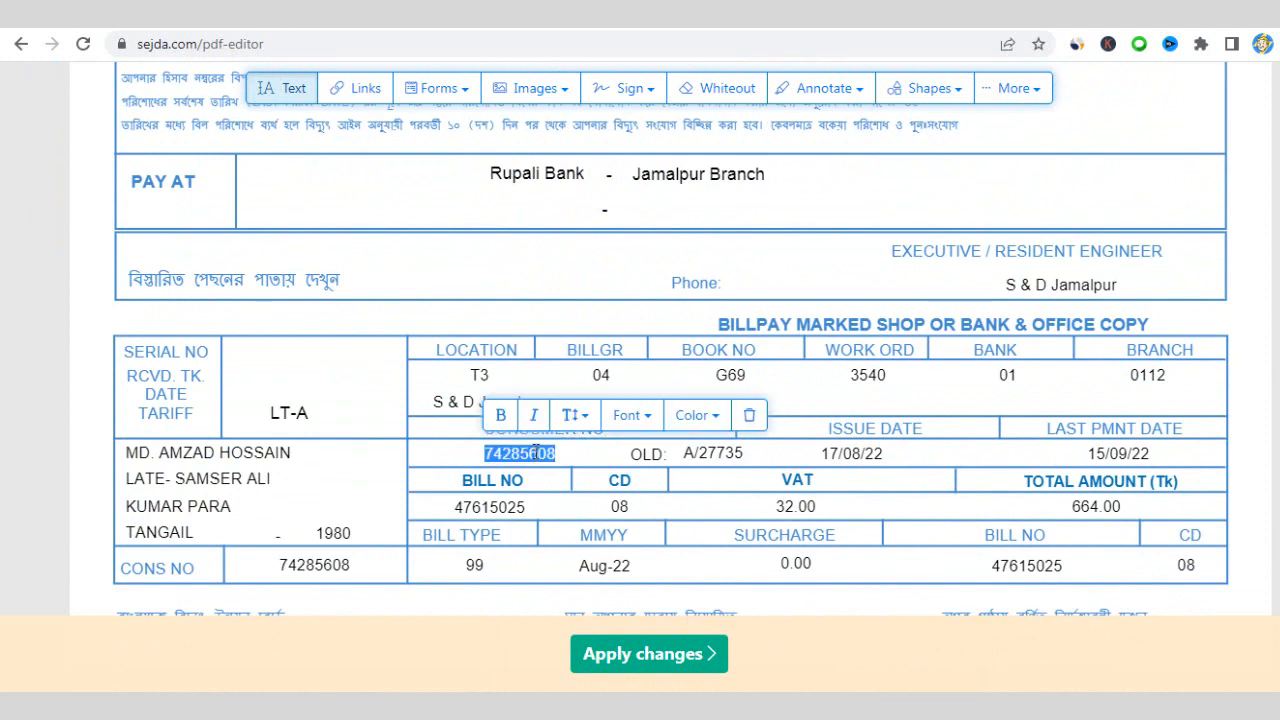
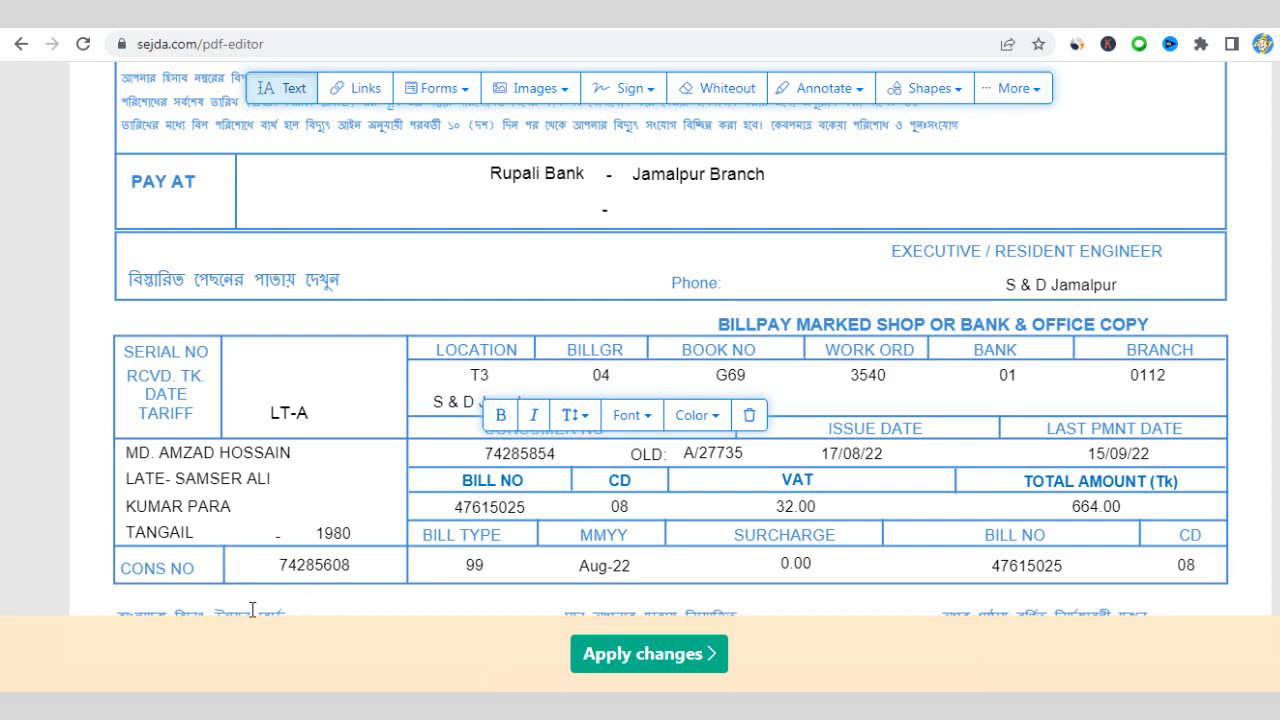
pyautogui.doubleClick(336, 565)
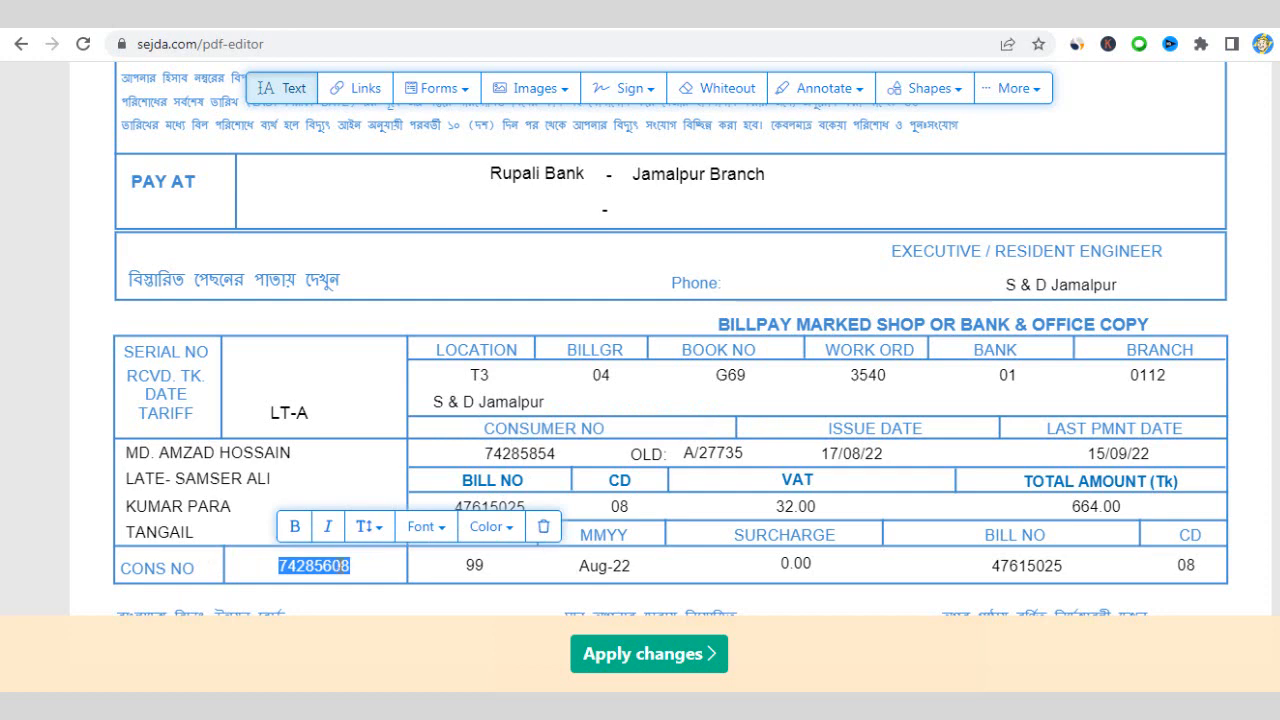
pyautogui.hotkey('ctrl', 'v')
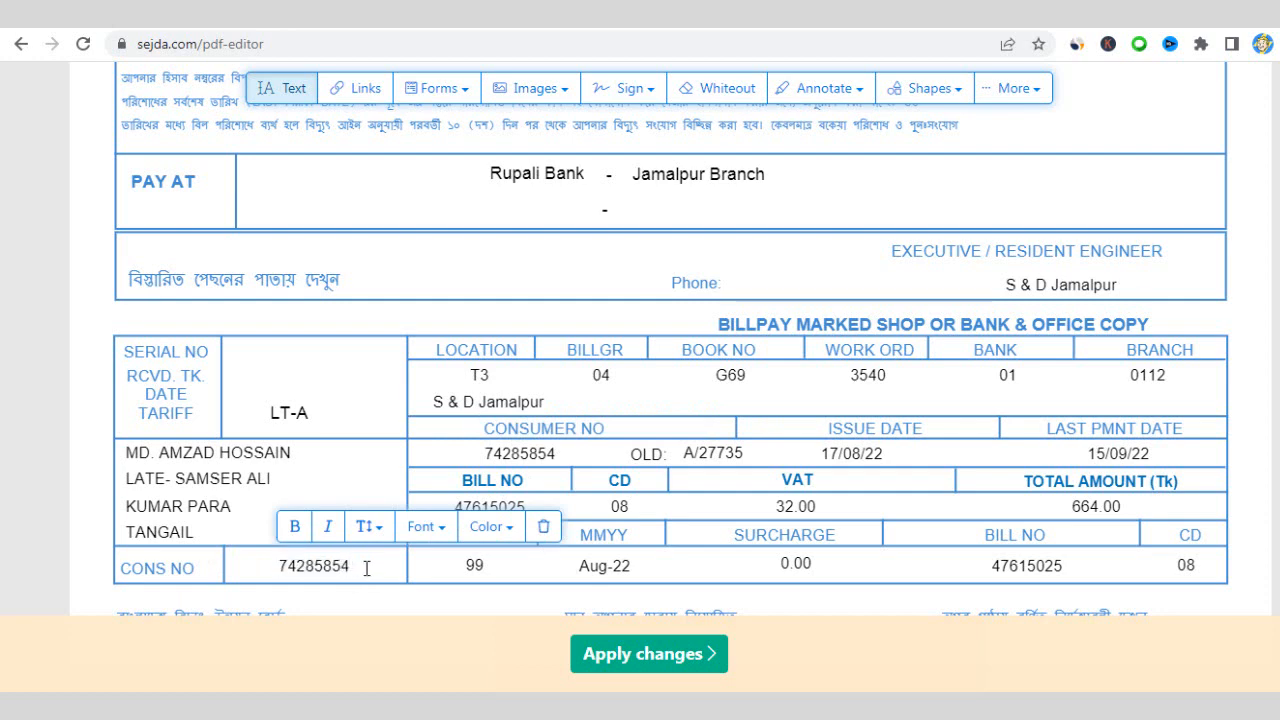
pyautogui.scroll(-2, 391, 560)
pyautogui.click(398, 556)
pyautogui.scroll(1, 404, 553)
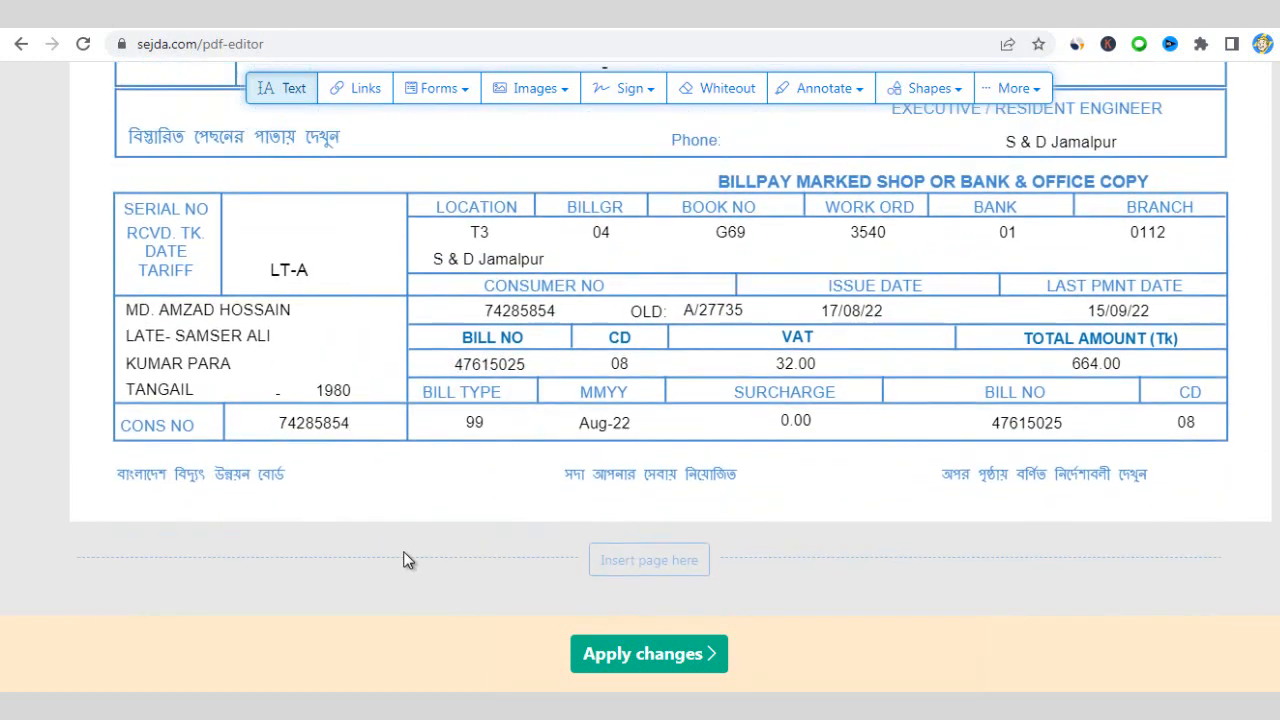
pyautogui.scroll(1, 404, 560)
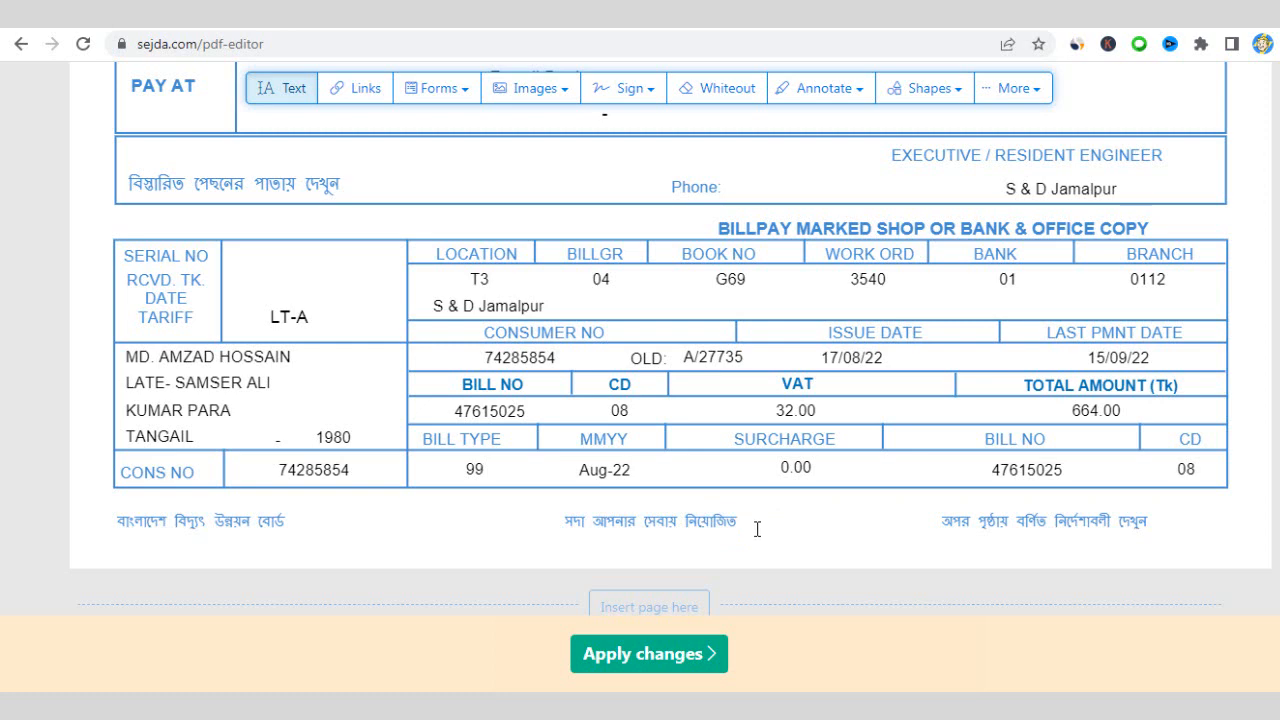
pyautogui.scroll(2, 530, 507)
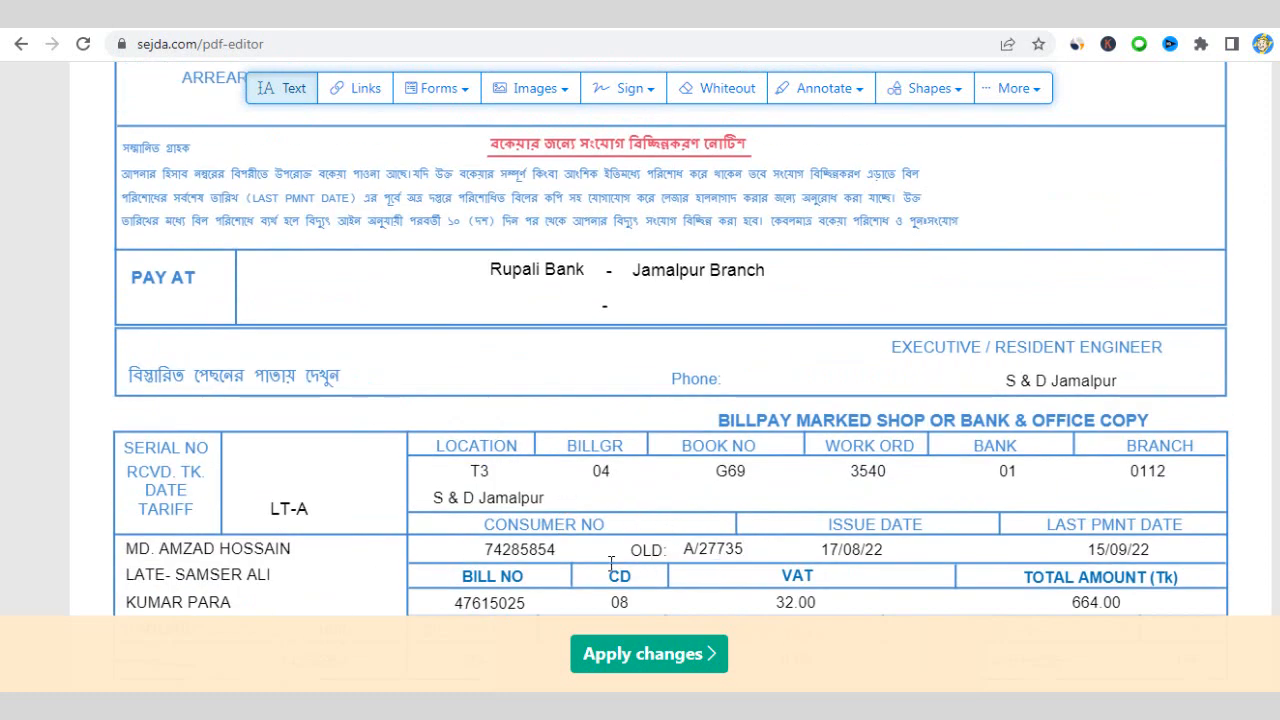
pyautogui.scroll(8, 679, 564)
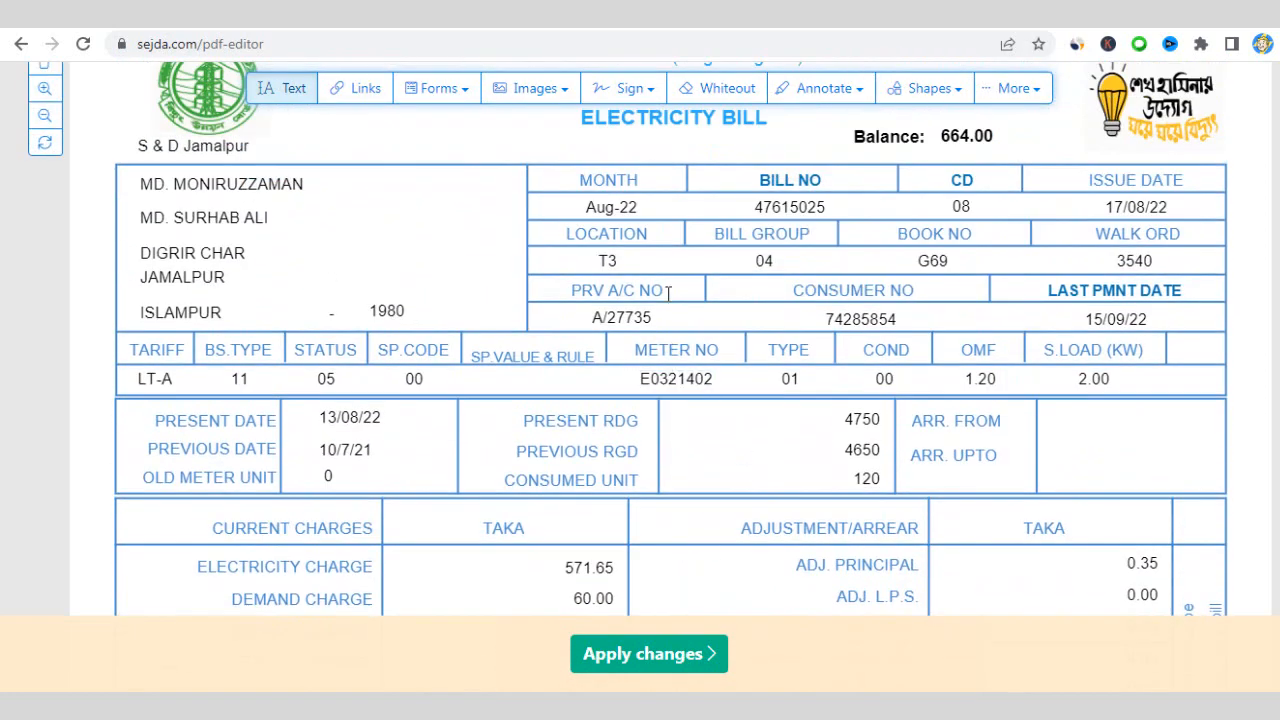
pyautogui.click(710, 381)
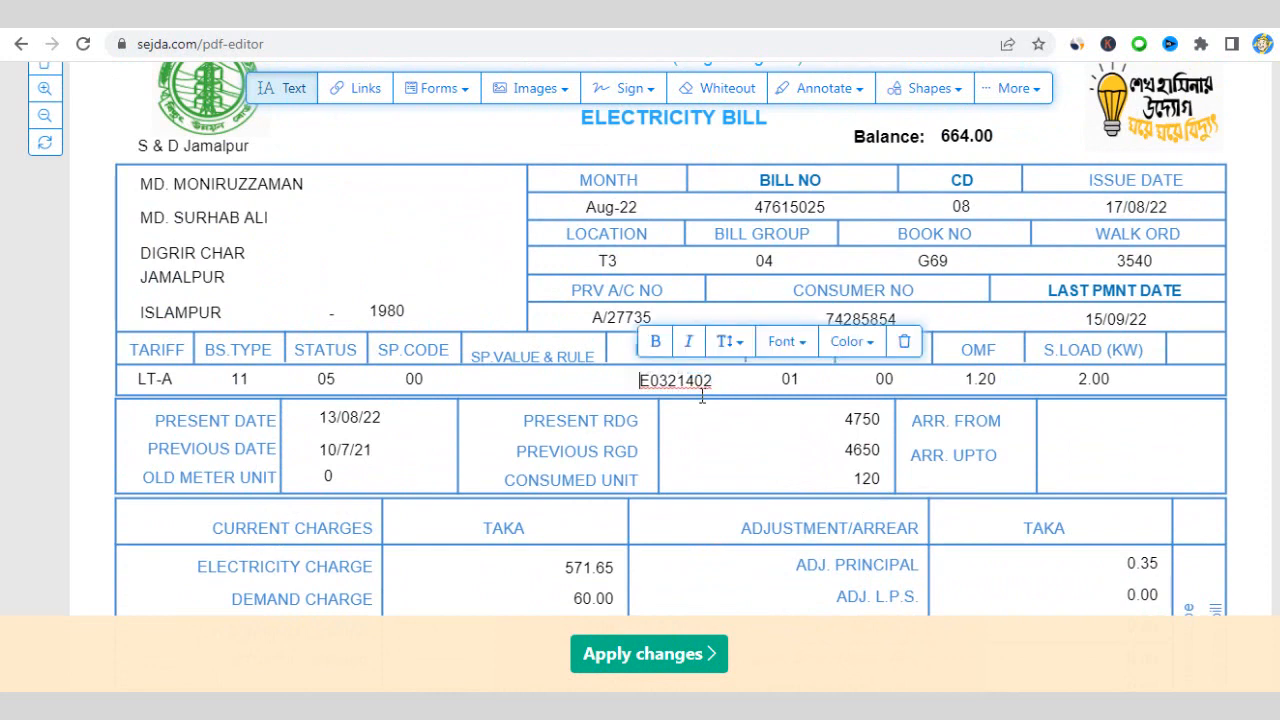
pyautogui.moveTo(713, 380); pyautogui.dragTo(695, 383)
pyautogui.write('87')
pyautogui.doubleClick(694, 381)
pyautogui.rightClick(700, 393)
pyautogui.click(750, 537)
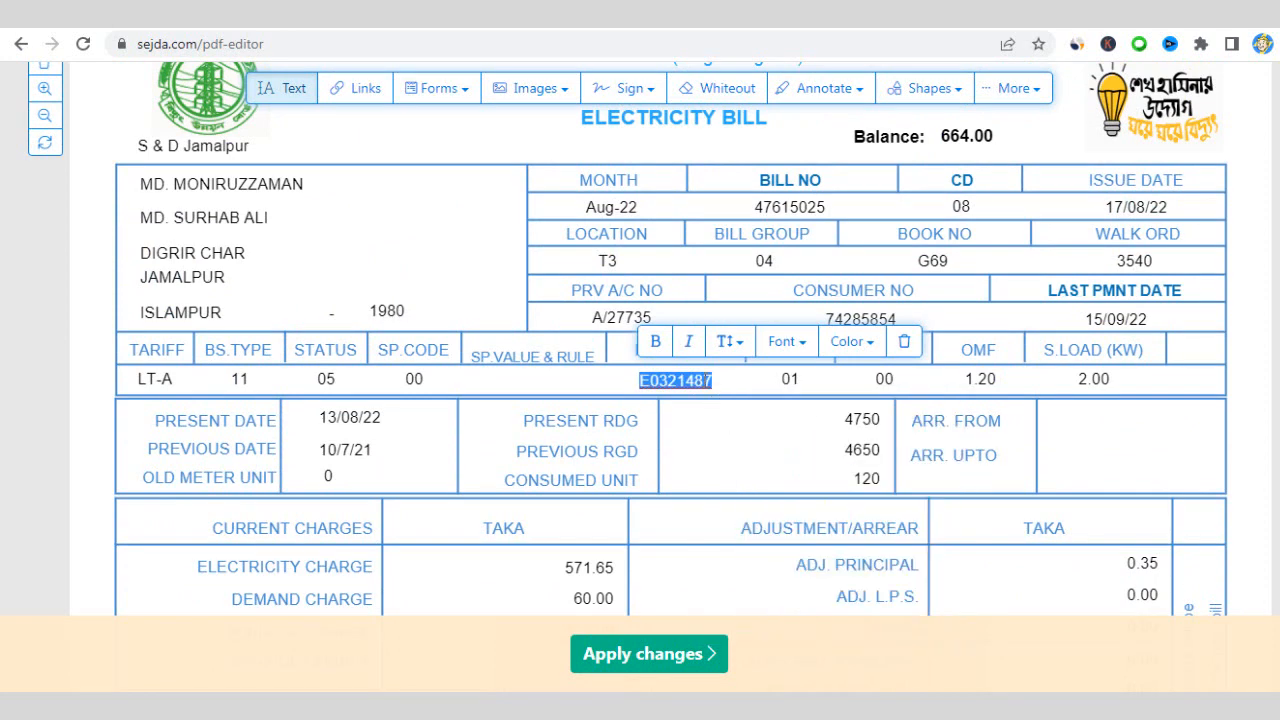
pyautogui.scroll(-6, 775, 410)
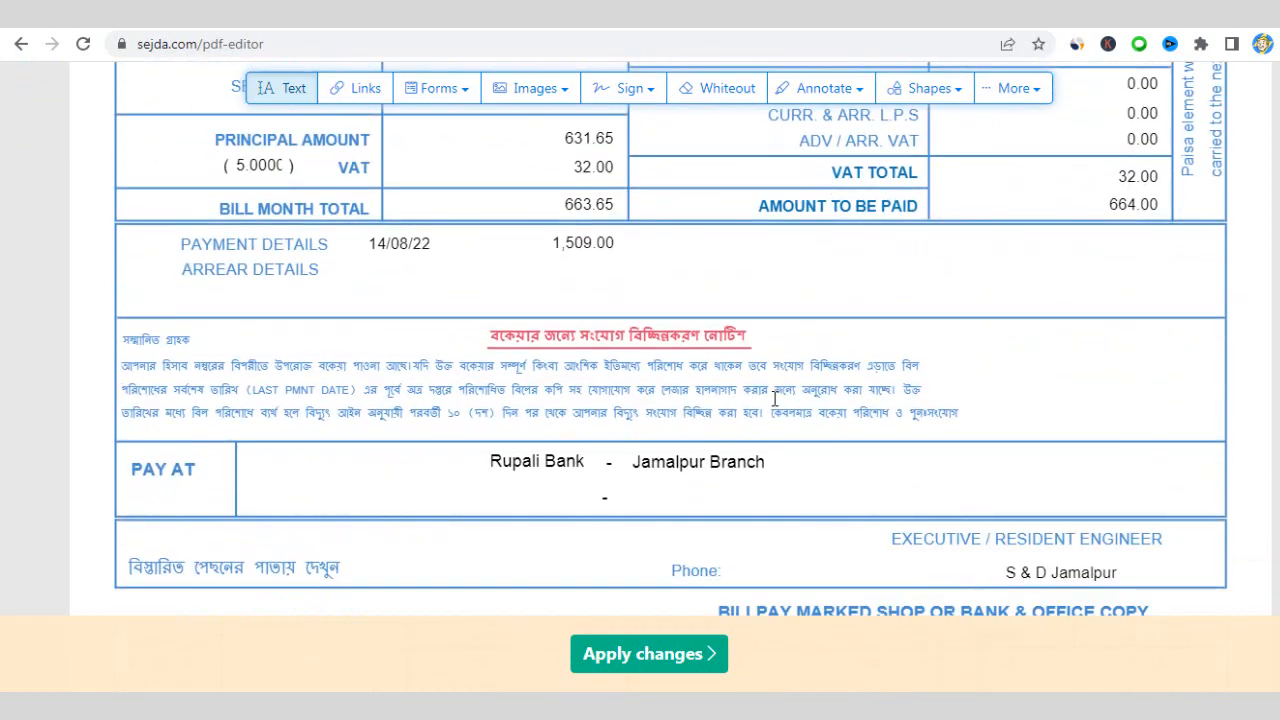
pyautogui.scroll(-3, 775, 398)
pyautogui.scroll(-1, 774, 402)
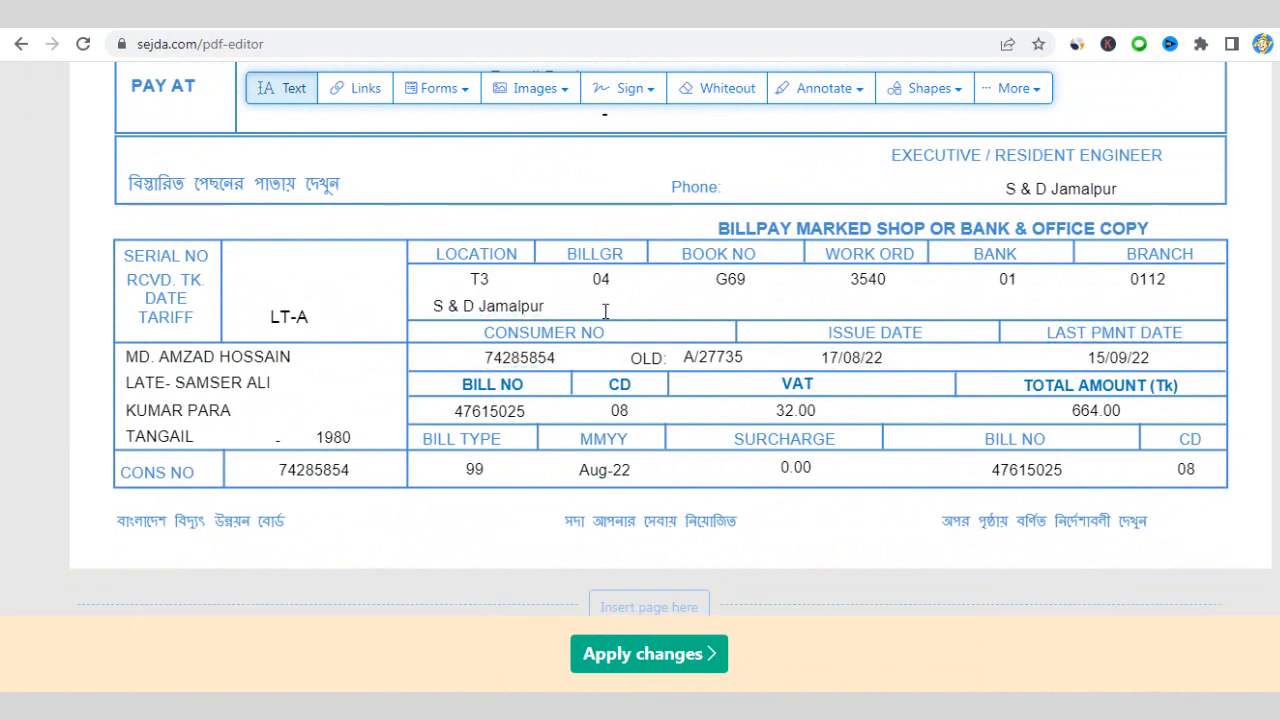
pyautogui.scroll(10, 619, 314)
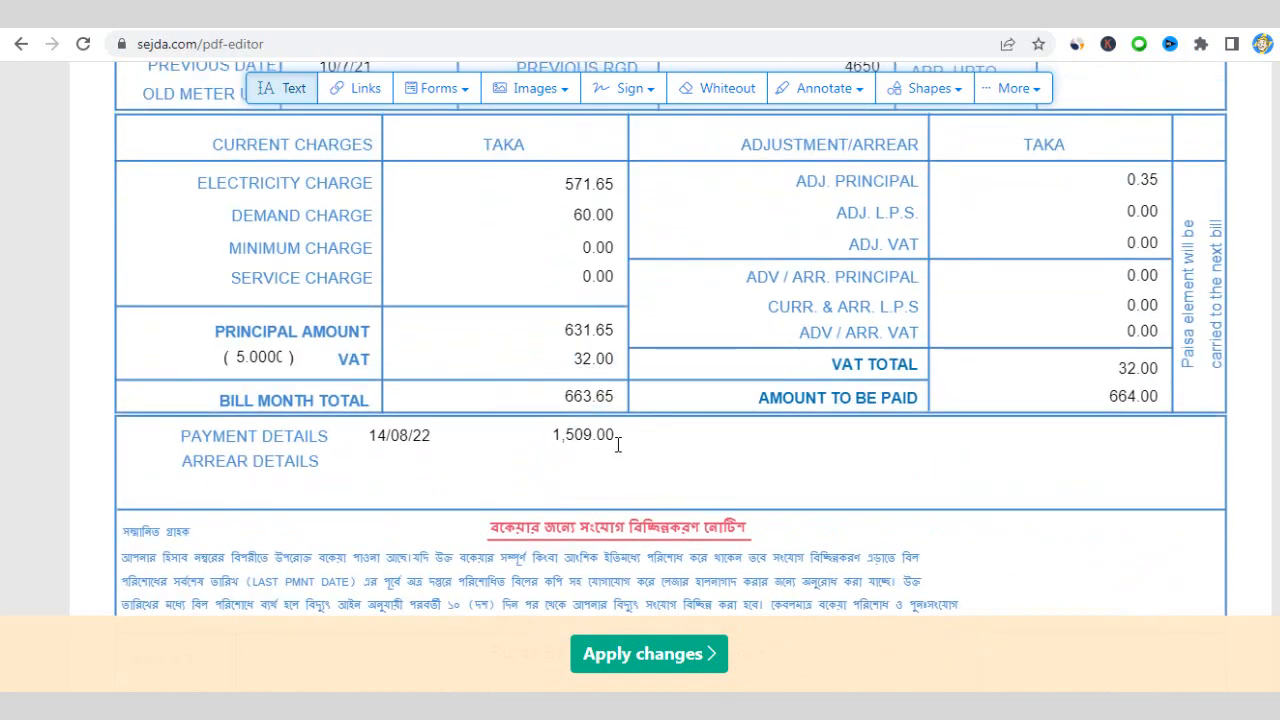
pyautogui.scroll(4, 750, 440)
pyautogui.scroll(4, 762, 441)
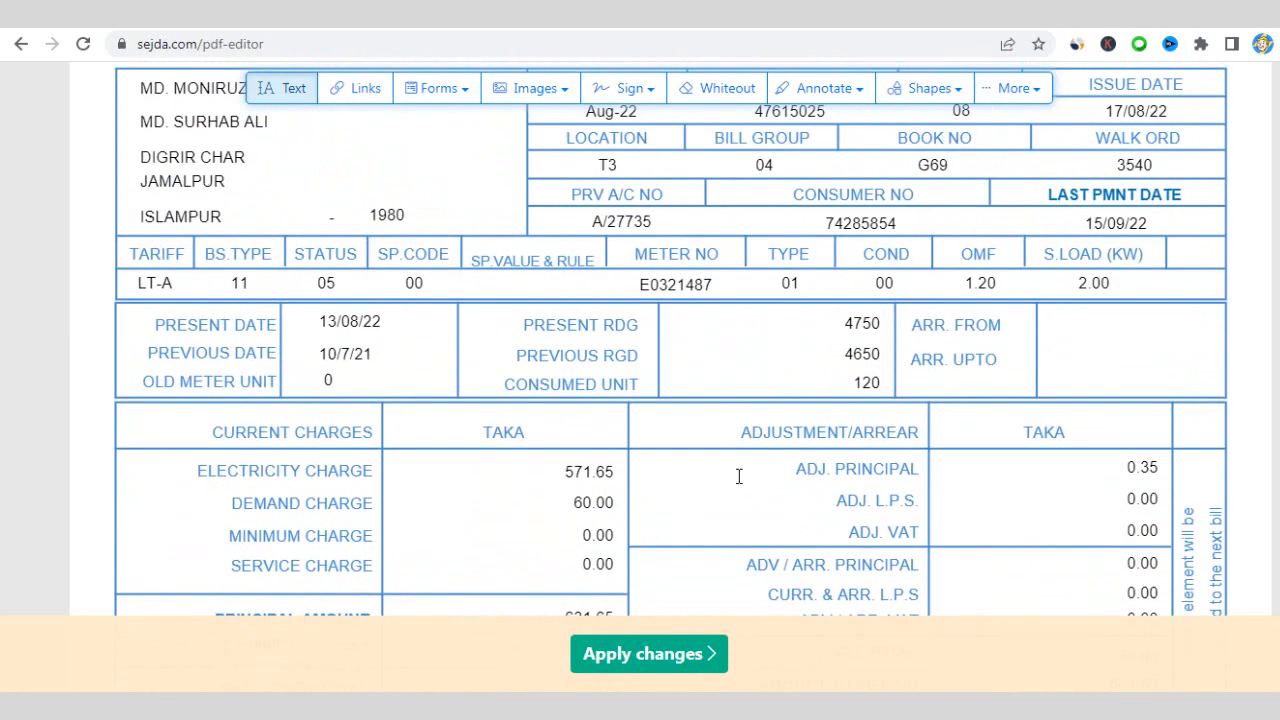
pyautogui.click(677, 380)
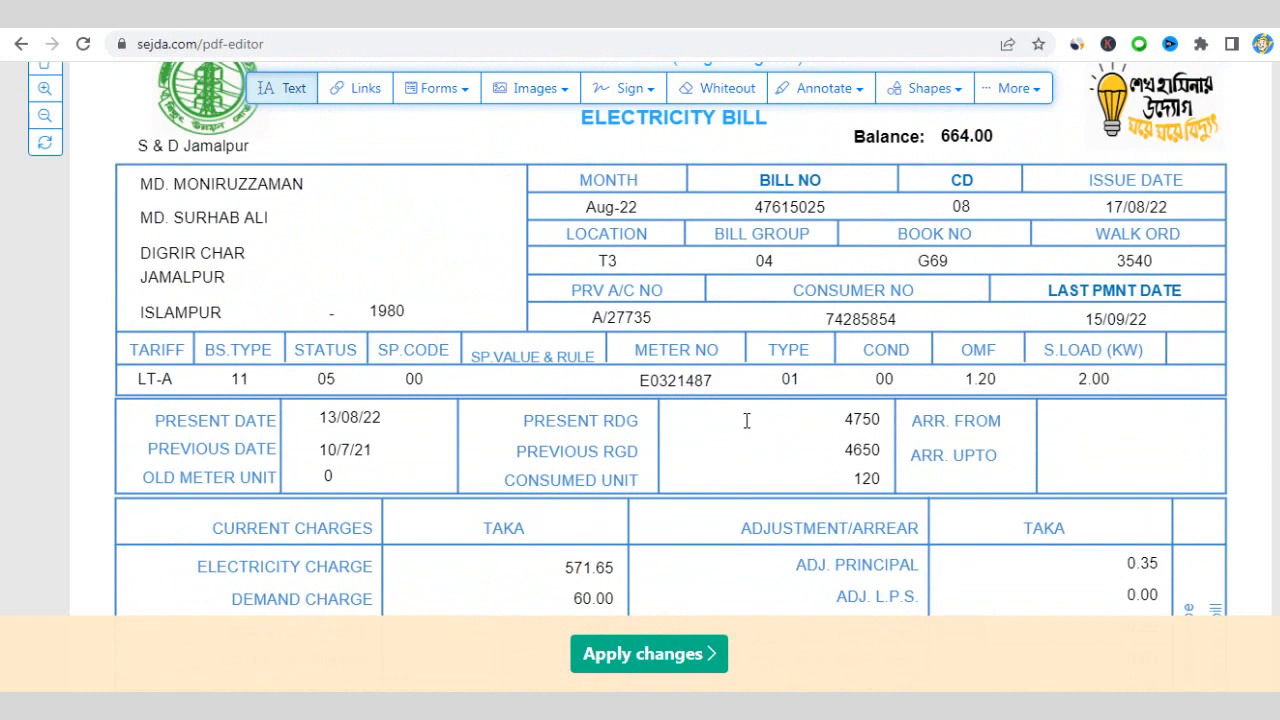
pyautogui.scroll(-5, 740, 410)
pyautogui.scroll(-1, 733, 405)
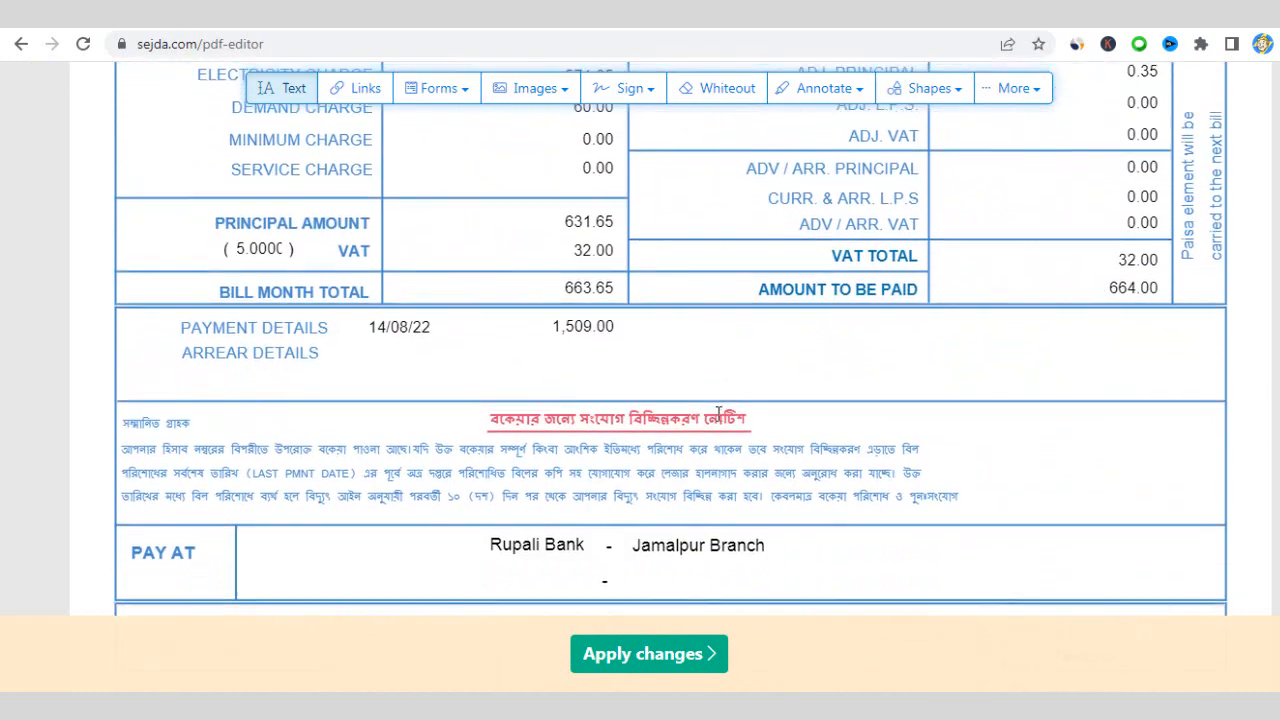
pyautogui.scroll(1, 715, 410)
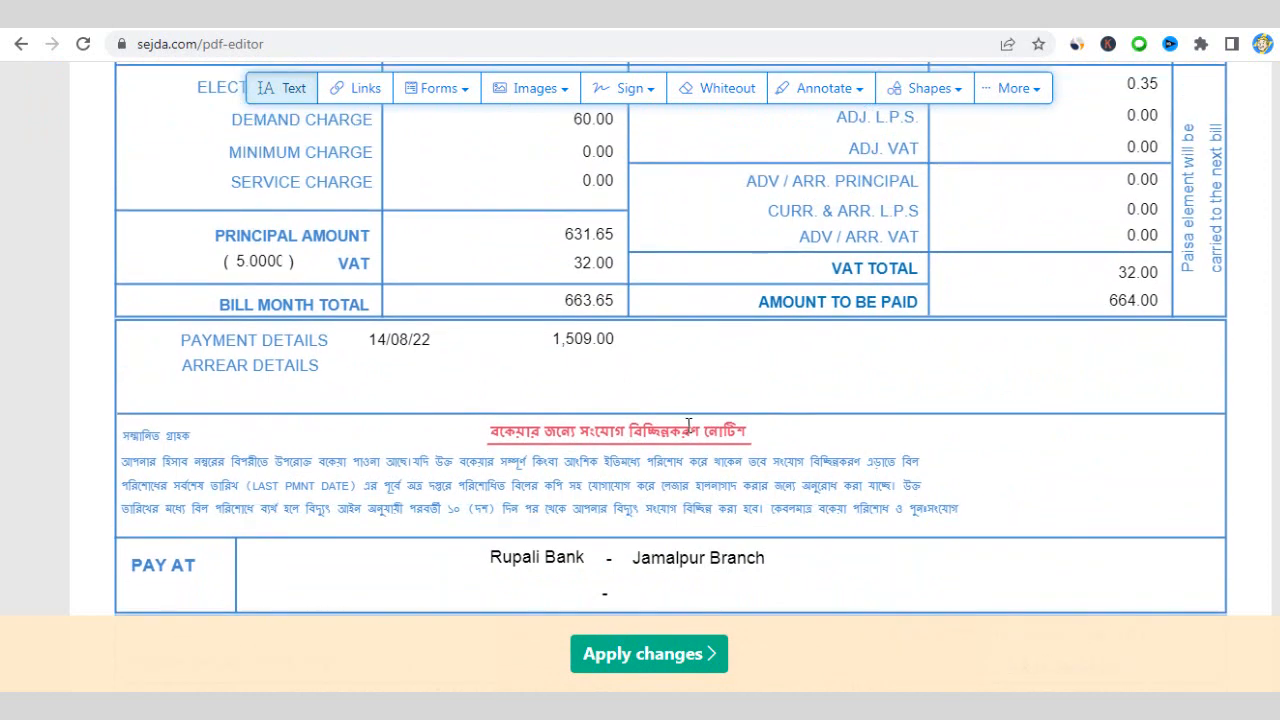
pyautogui.scroll(1, 640, 425)
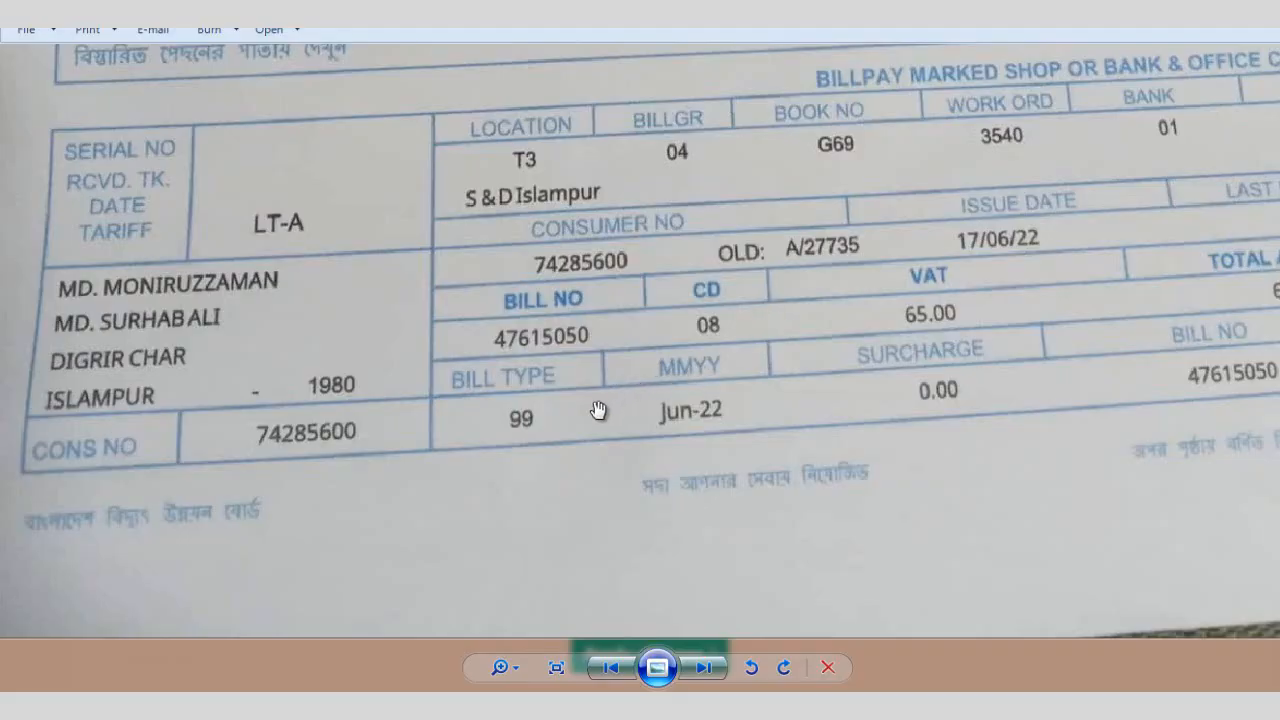
pyautogui.scroll(2, 594, 408)
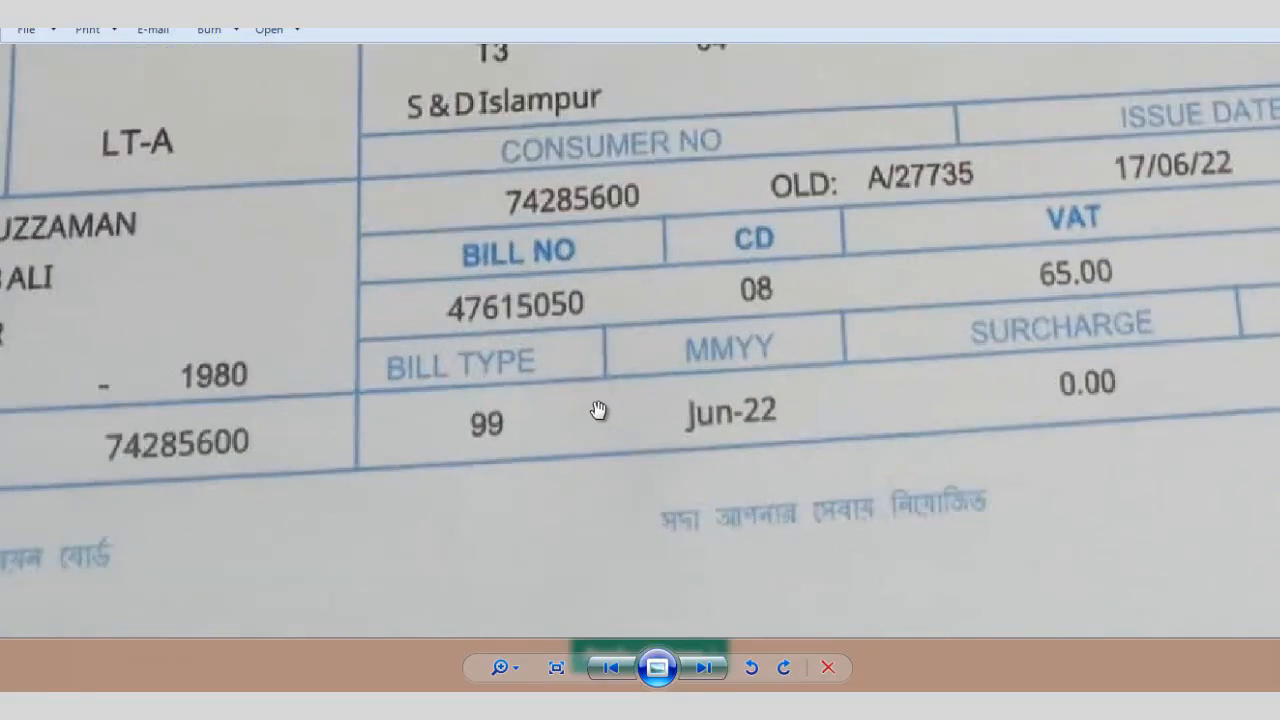
# - Pan the bill photo down to show VAT 65.00 and the bill totals
pyautogui.moveTo(610, 342); pyautogui.dragTo(611, 583)
pyautogui.moveTo(635, 379); pyautogui.dragTo(695, 624)
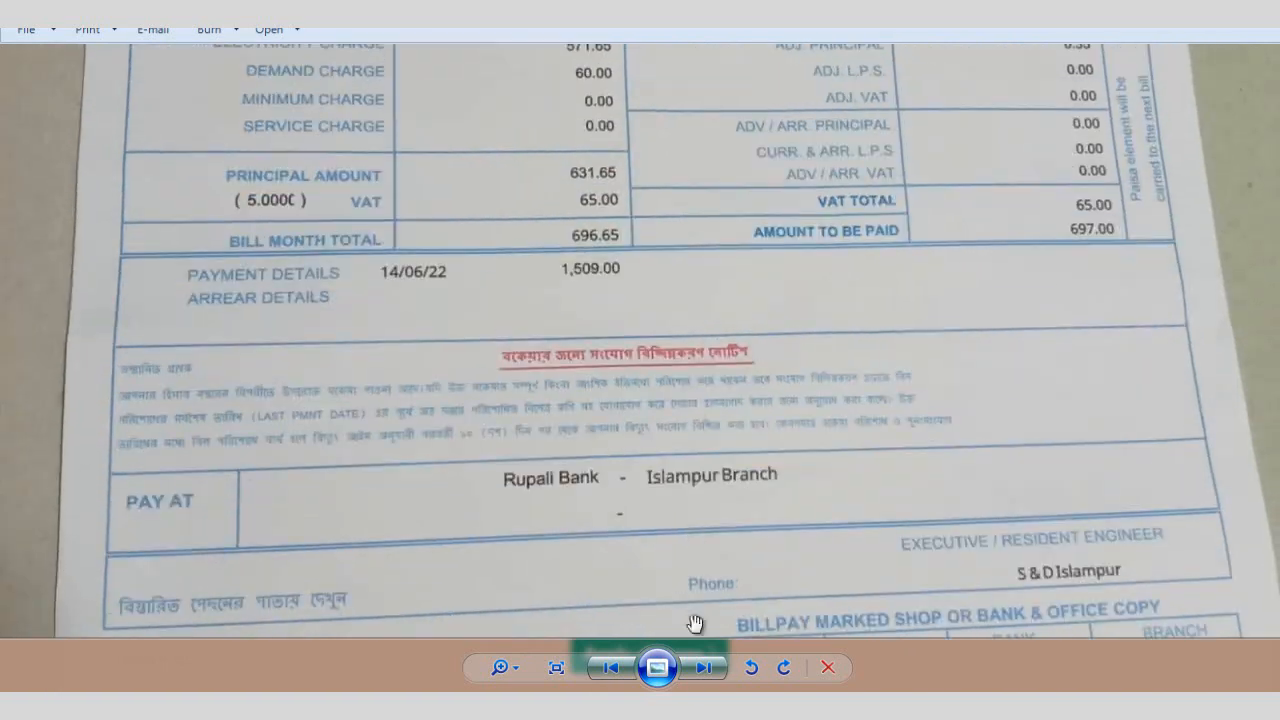
pyautogui.moveTo(678, 403); pyautogui.dragTo(692, 644)
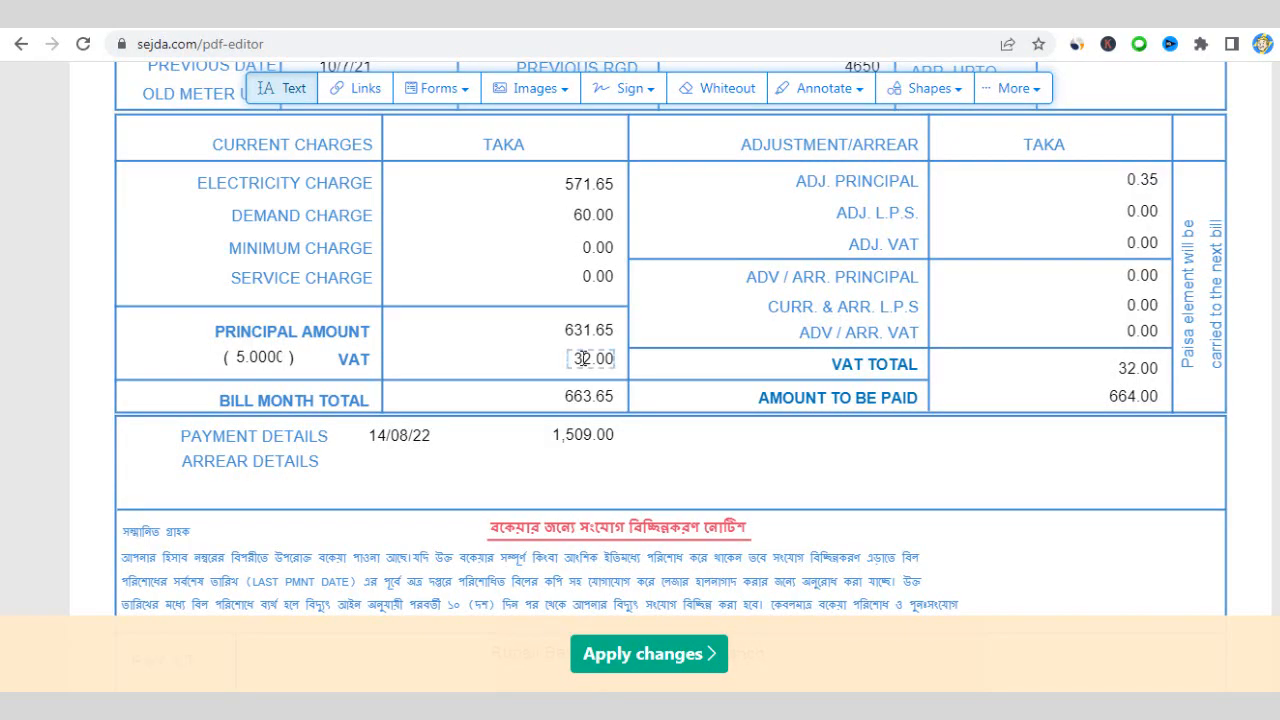
# - Change the VAT amount from 32.00 to 65.00
pyautogui.click(590, 362)
pyautogui.moveTo(590, 360); pyautogui.dragTo(575, 364)
pyautogui.write('65')
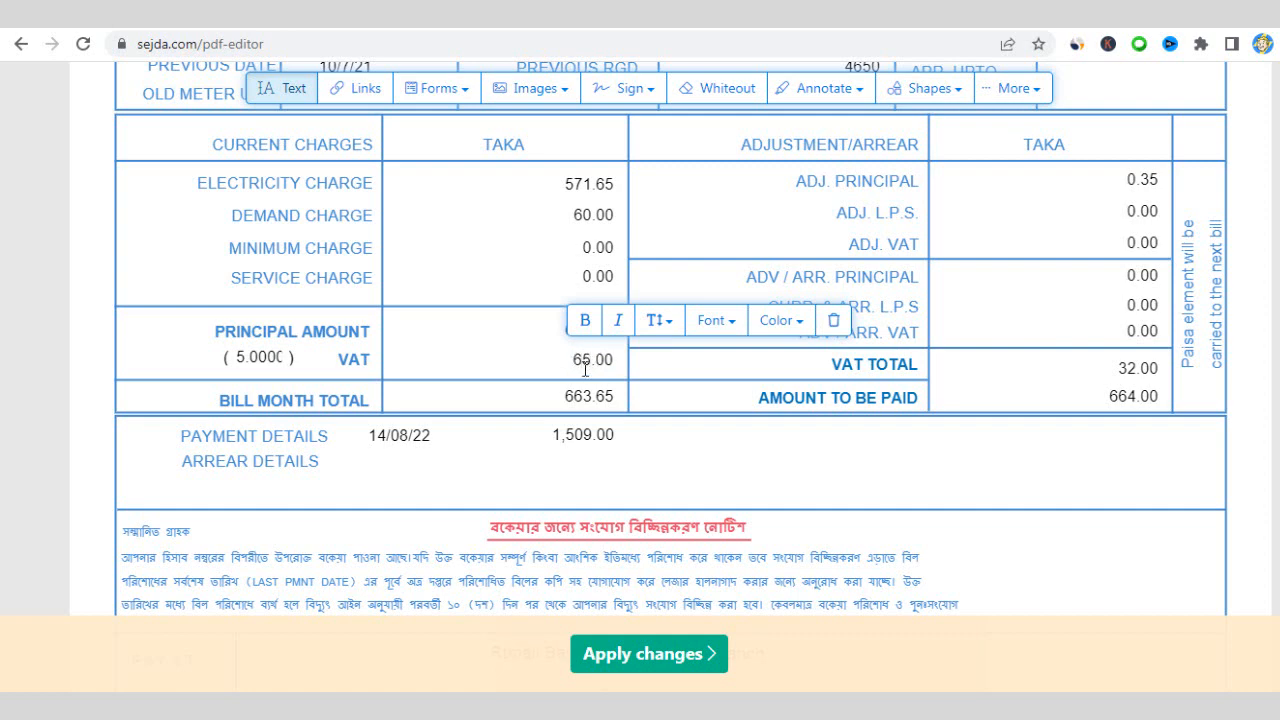
# - Change the VAT TOTAL amount from 32.00 to 65.00
pyautogui.click(1118, 370)
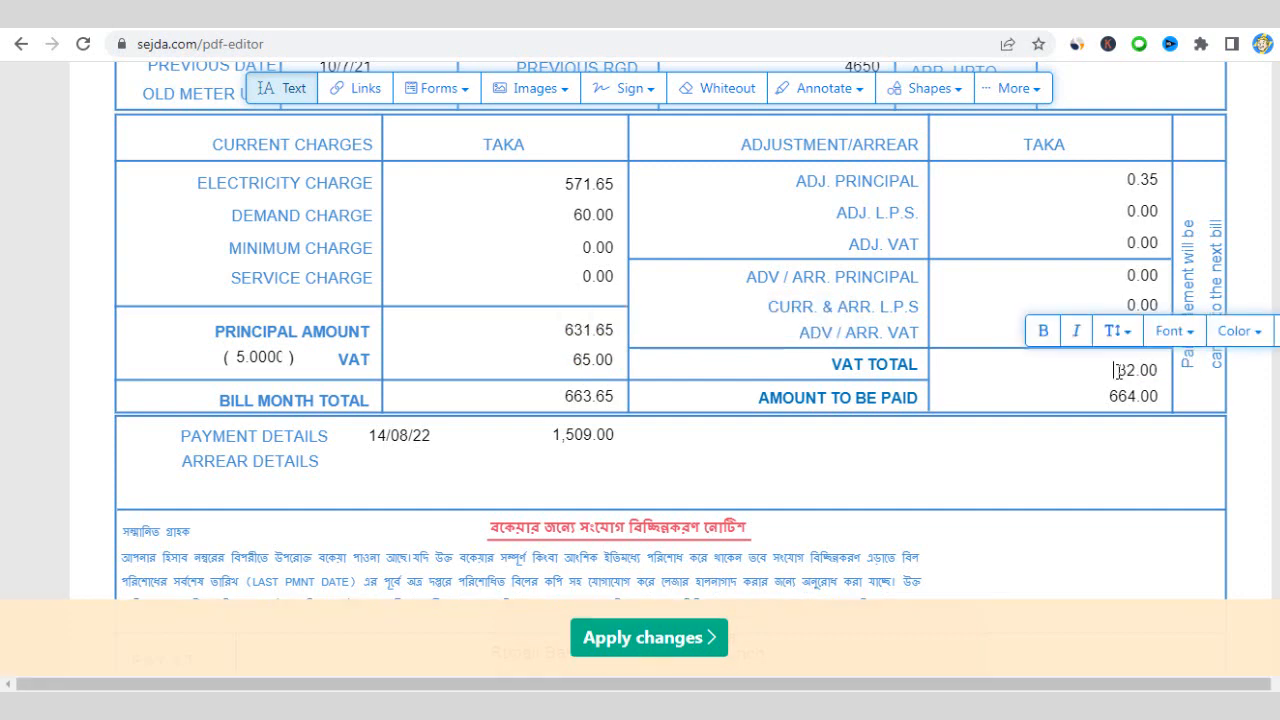
pyautogui.write('65')
pyautogui.tripleClick(1125, 372)
pyautogui.click(1156, 373)
pyautogui.moveTo(1156, 373); pyautogui.dragTo(1113, 371)
pyautogui.click(1112, 376)
pyautogui.click(1123, 374)
pyautogui.click(1143, 372)
pyautogui.write('65')
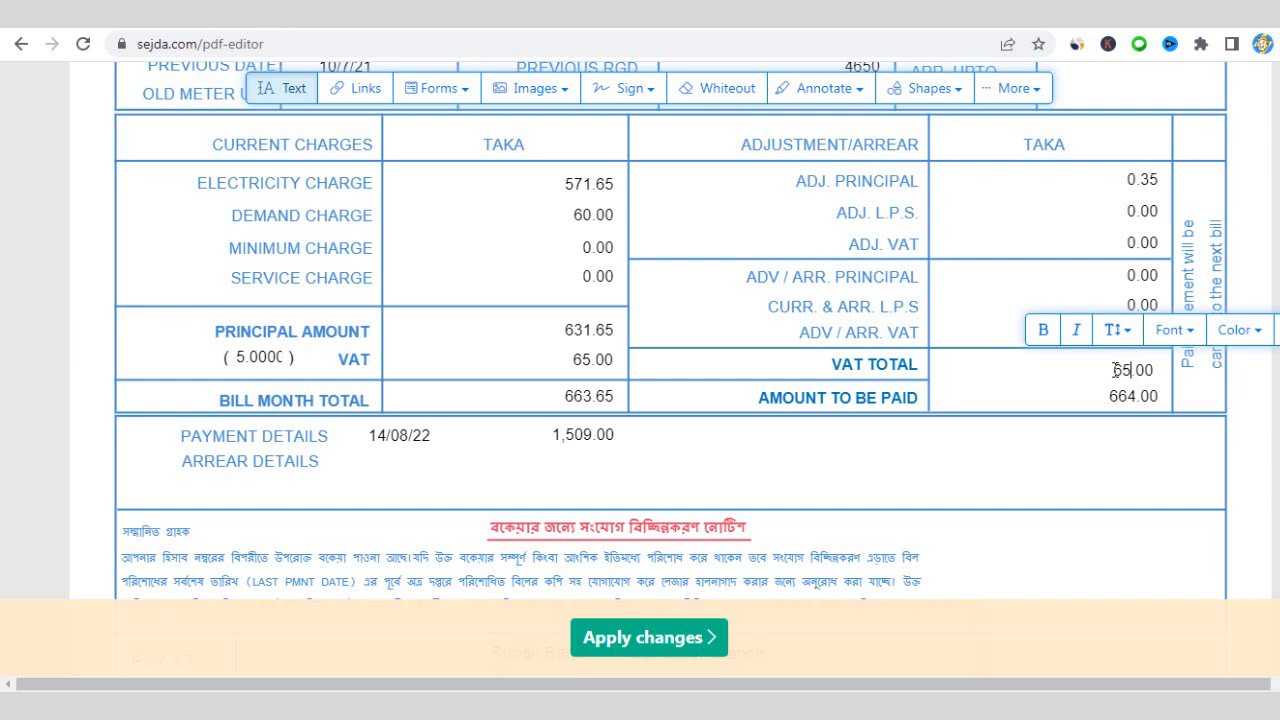
pyautogui.click(613, 361)
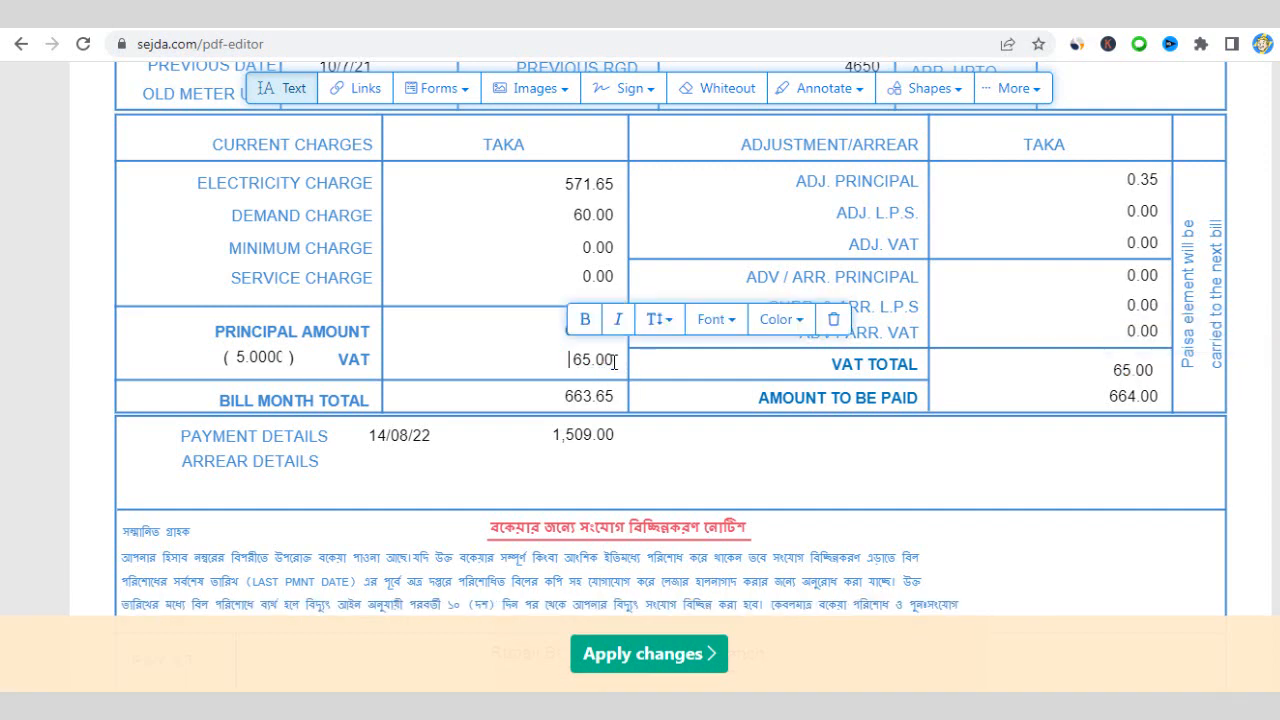
pyautogui.click(576, 398)
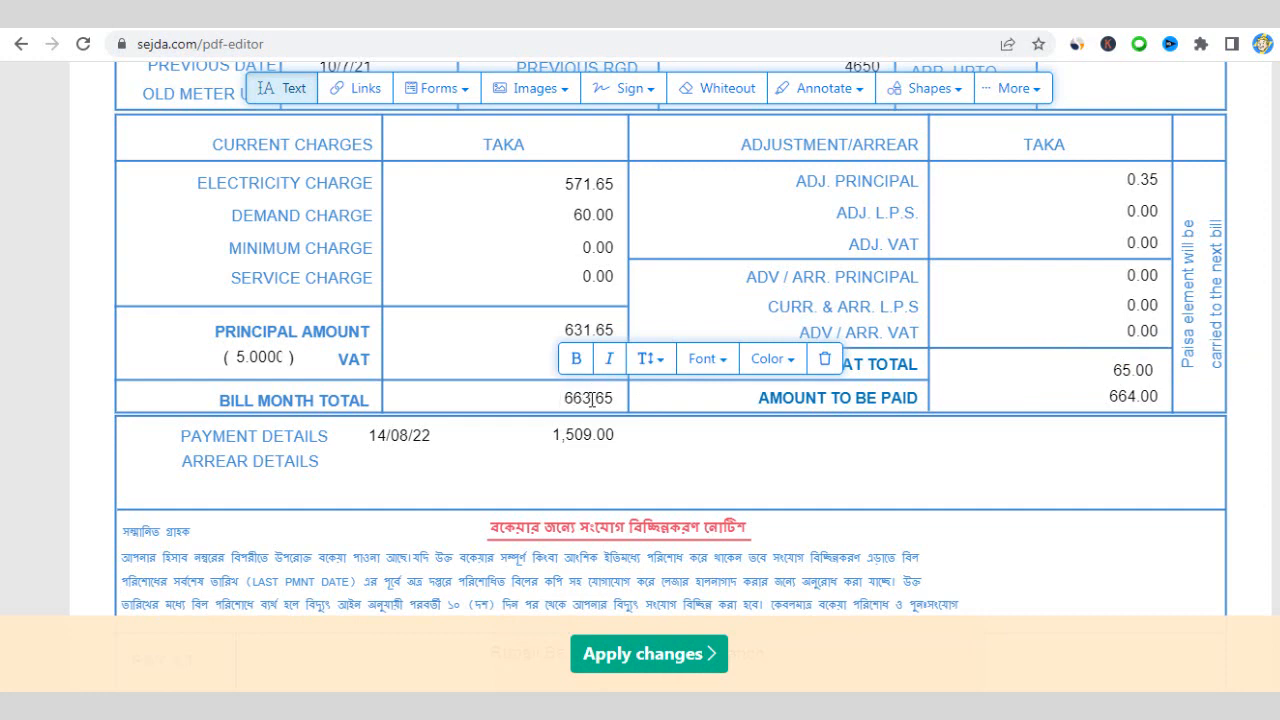
pyautogui.click(573, 318)
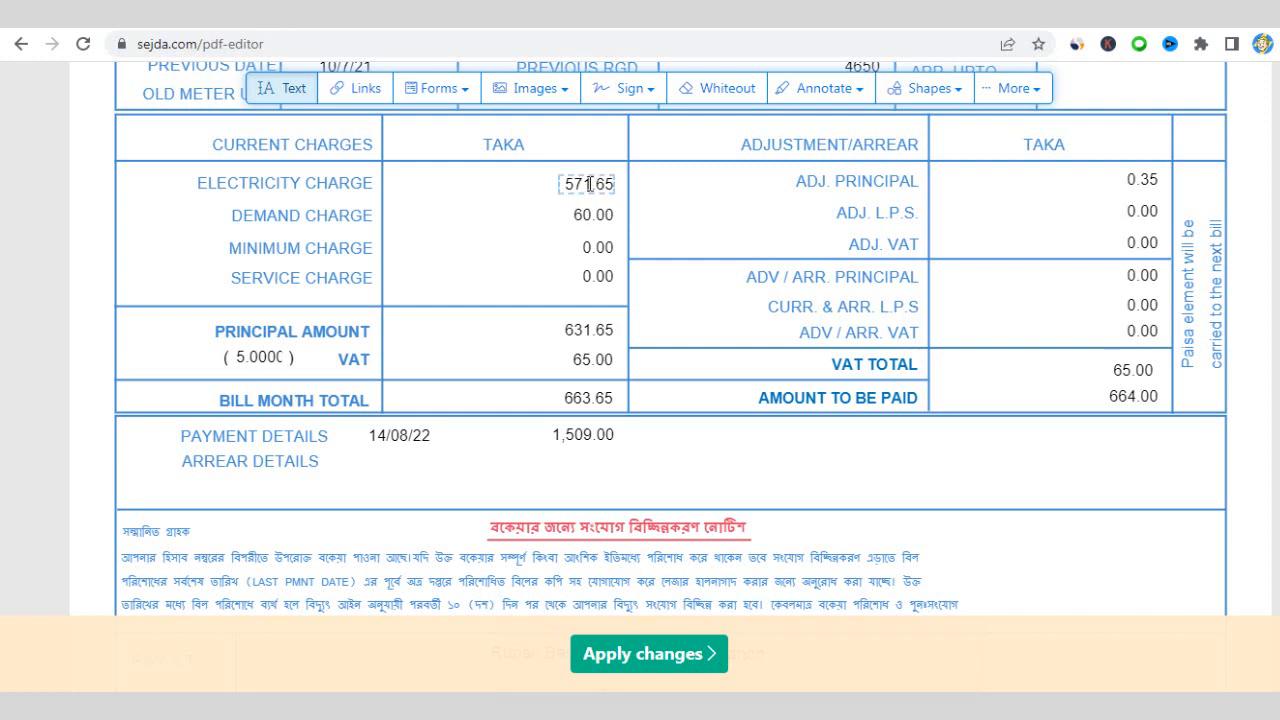
# - Replace 571 with 1099 so the Electricity Charge reads 1099.65
pyautogui.moveTo(591, 184); pyautogui.dragTo(562, 186)
pyautogui.click(563, 185)
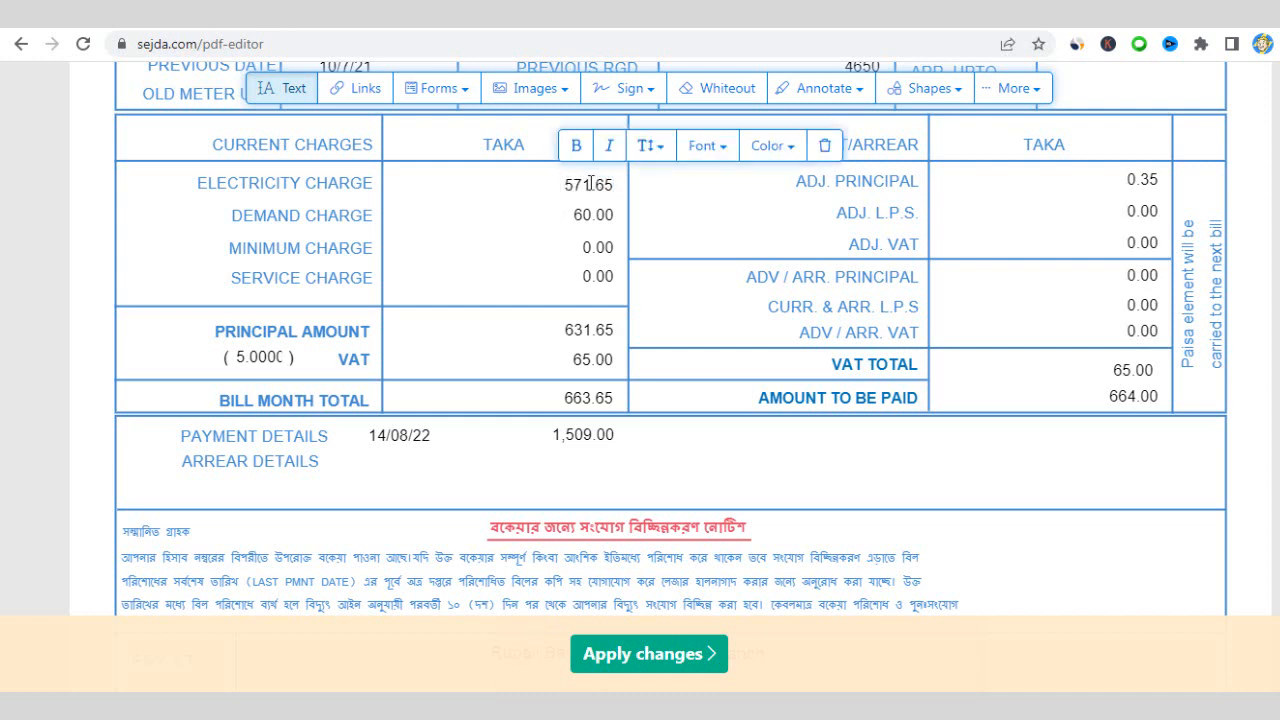
pyautogui.moveTo(591, 184); pyautogui.dragTo(560, 187)
pyautogui.write('1099')
pyautogui.click(517, 392)
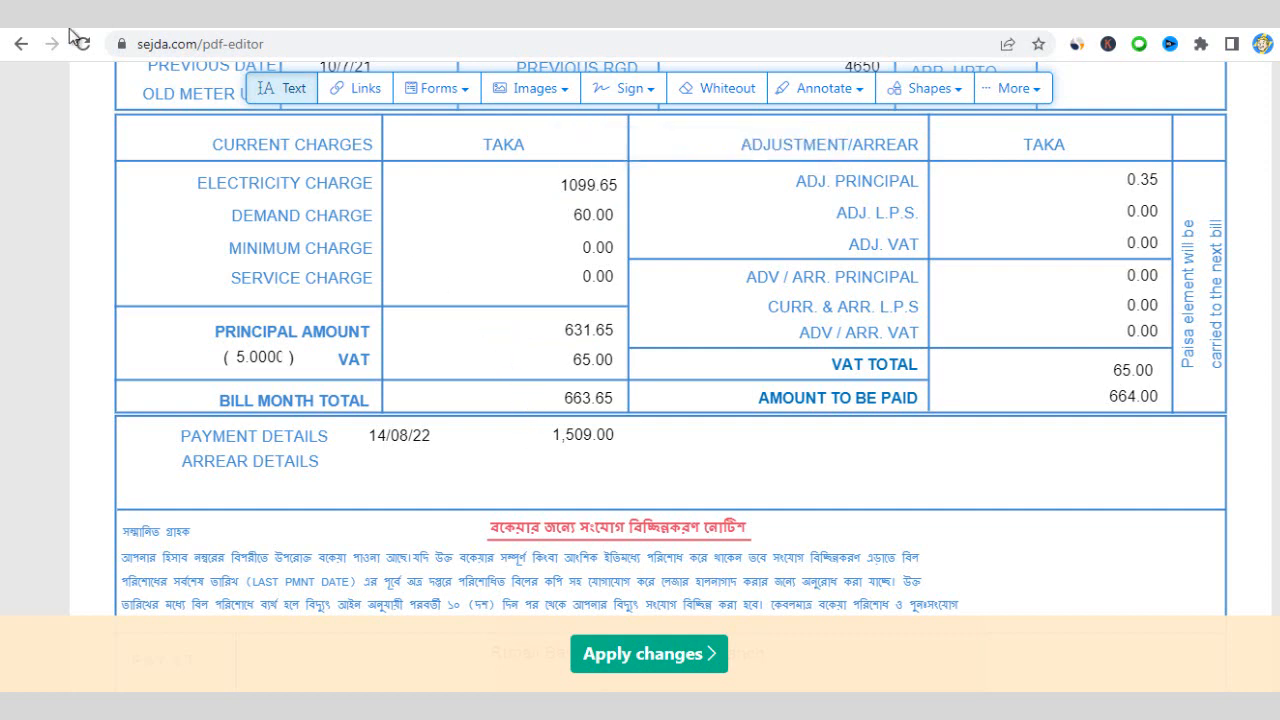
# - Start Calculator and enter the electricity charge 1099.65
pyautogui.press('super')
pyautogui.press('super')
pyautogui.click(283, 518)
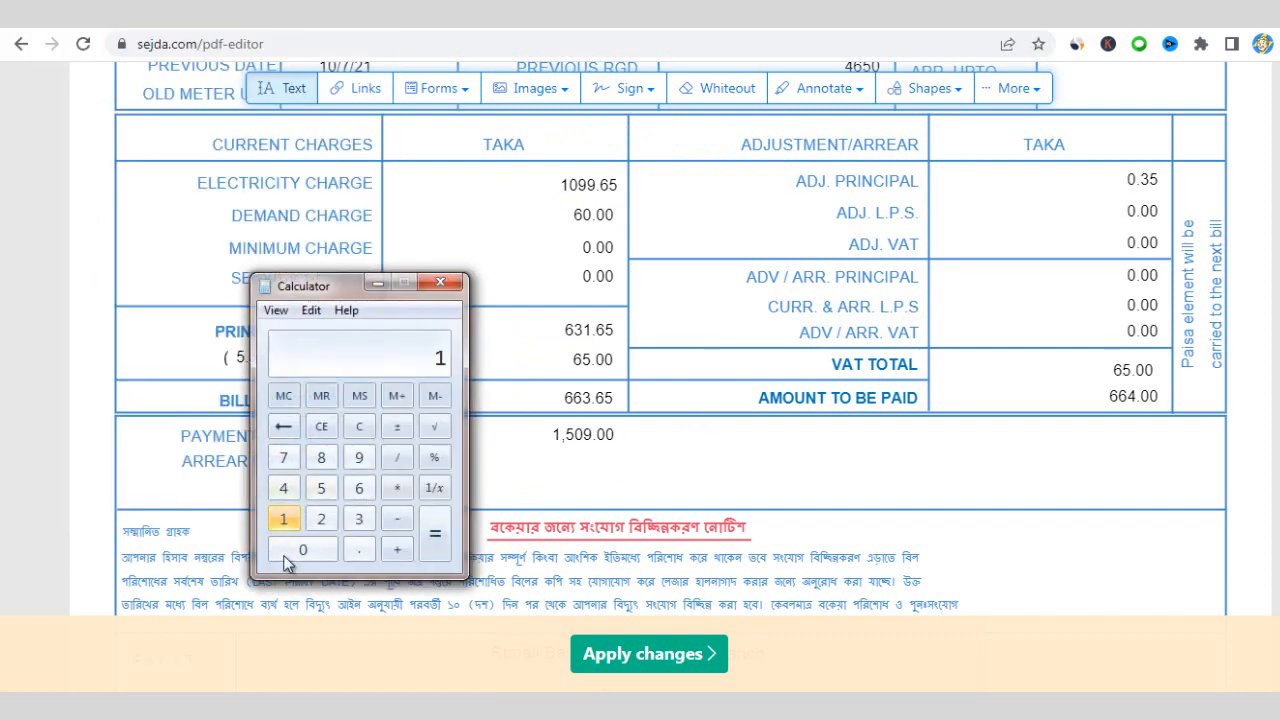
pyautogui.click(300, 550)
pyautogui.click(349, 463)
pyautogui.click(349, 463)
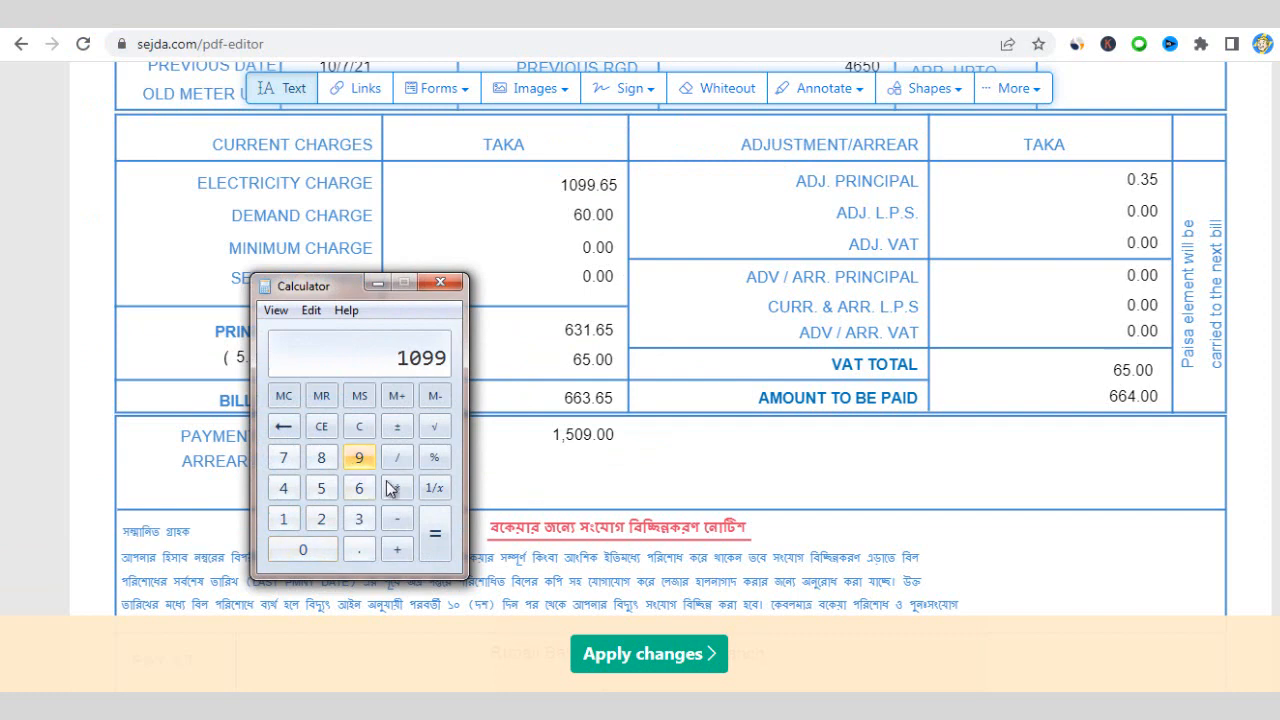
pyautogui.click(359, 550)
pyautogui.click(359, 488)
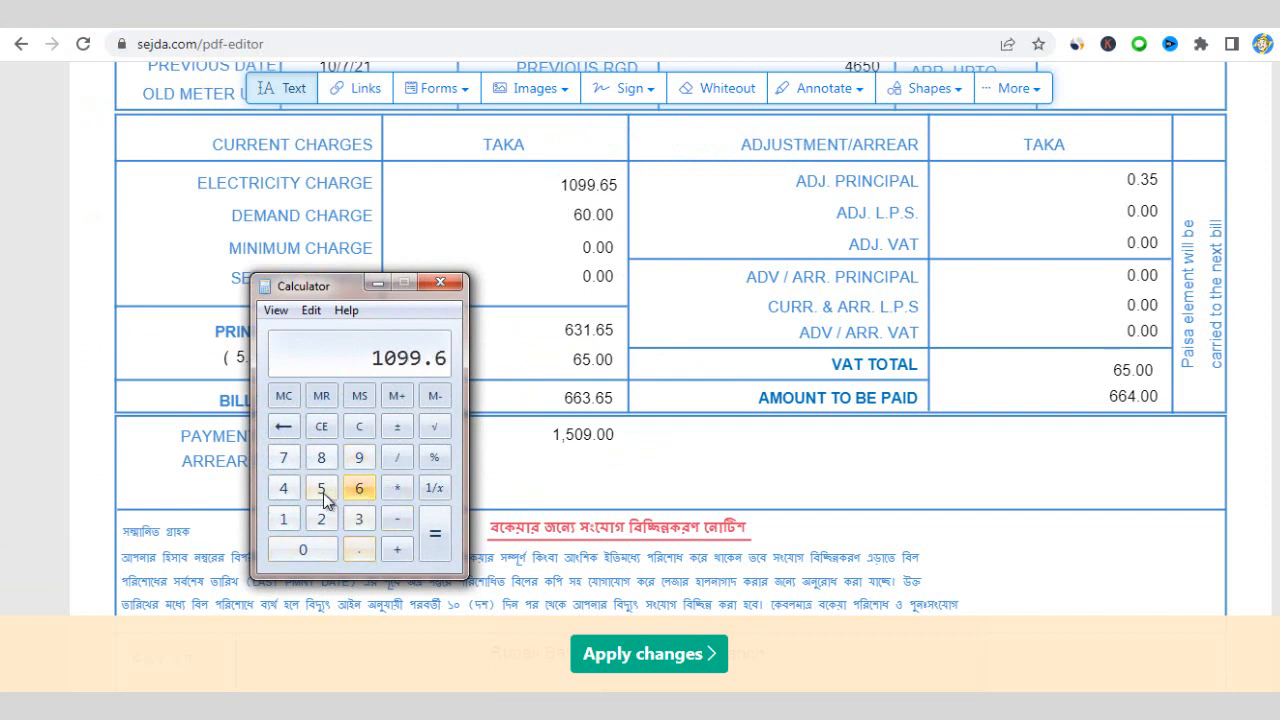
pyautogui.click(321, 488)
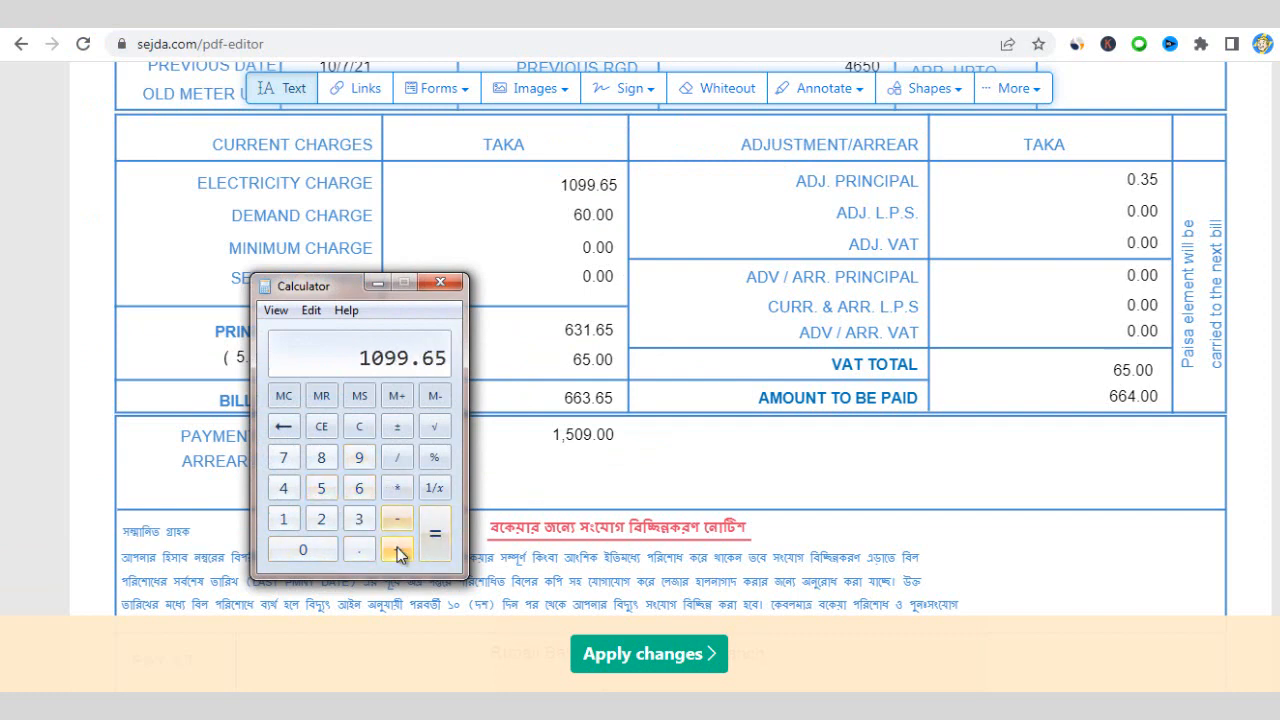
# - Add the 60 demand charge to get 1159.65, then move the calculator aside
pyautogui.click(397, 549)
pyautogui.click(357, 490)
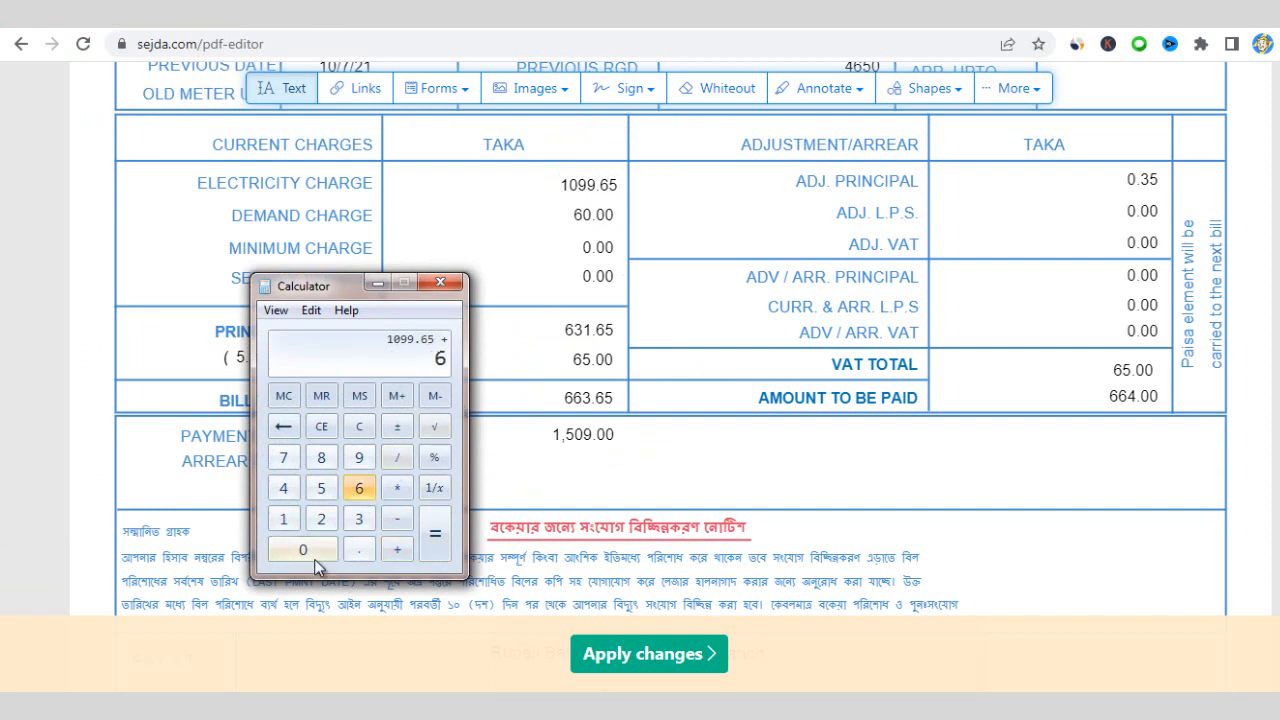
pyautogui.click(310, 552)
pyautogui.click(435, 540)
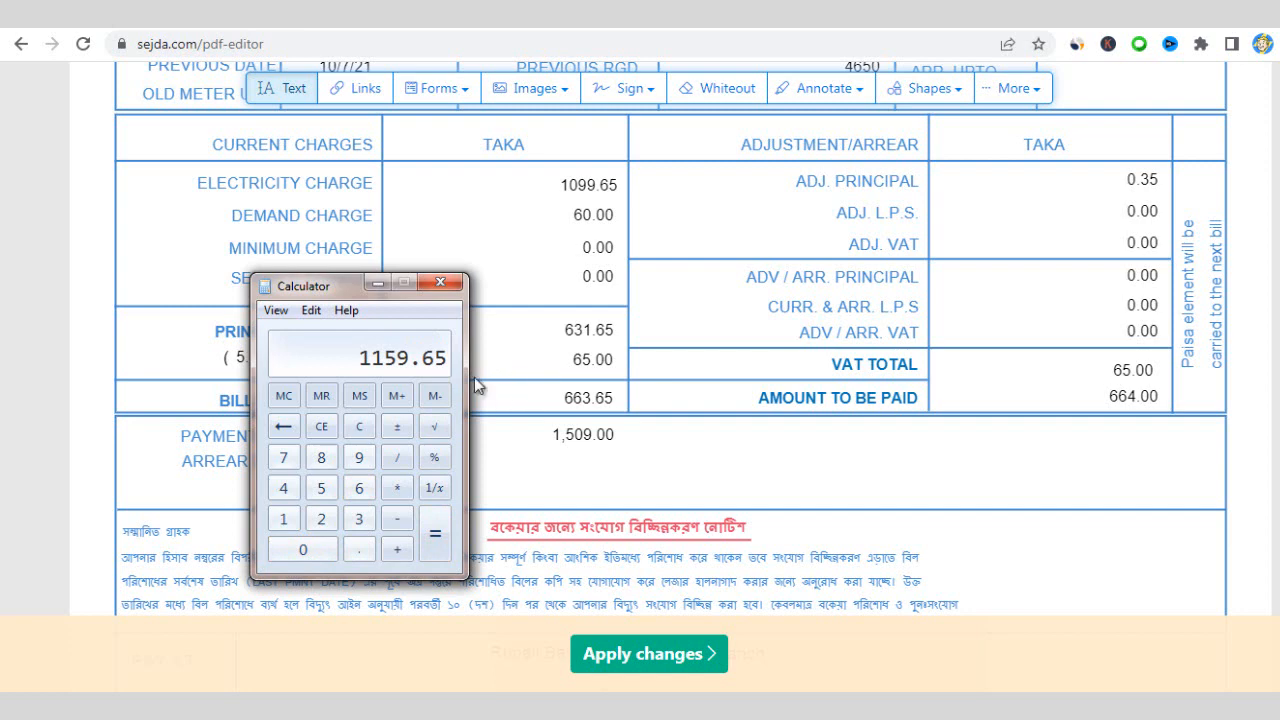
pyautogui.moveTo(323, 289); pyautogui.dragTo(827, 266)
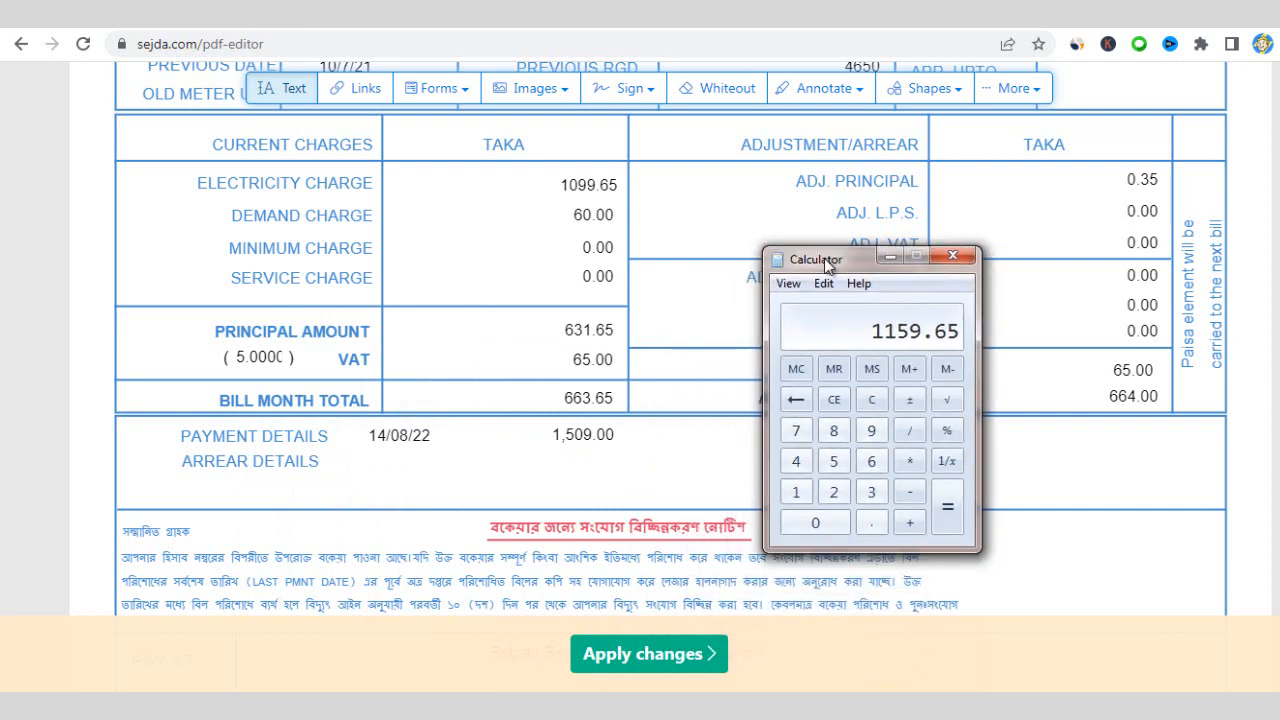
pyautogui.moveTo(827, 266)
pyautogui.mouseDown()
pyautogui.moveTo(827, 293)
pyautogui.moveTo(825, 241)
pyautogui.mouseUp()
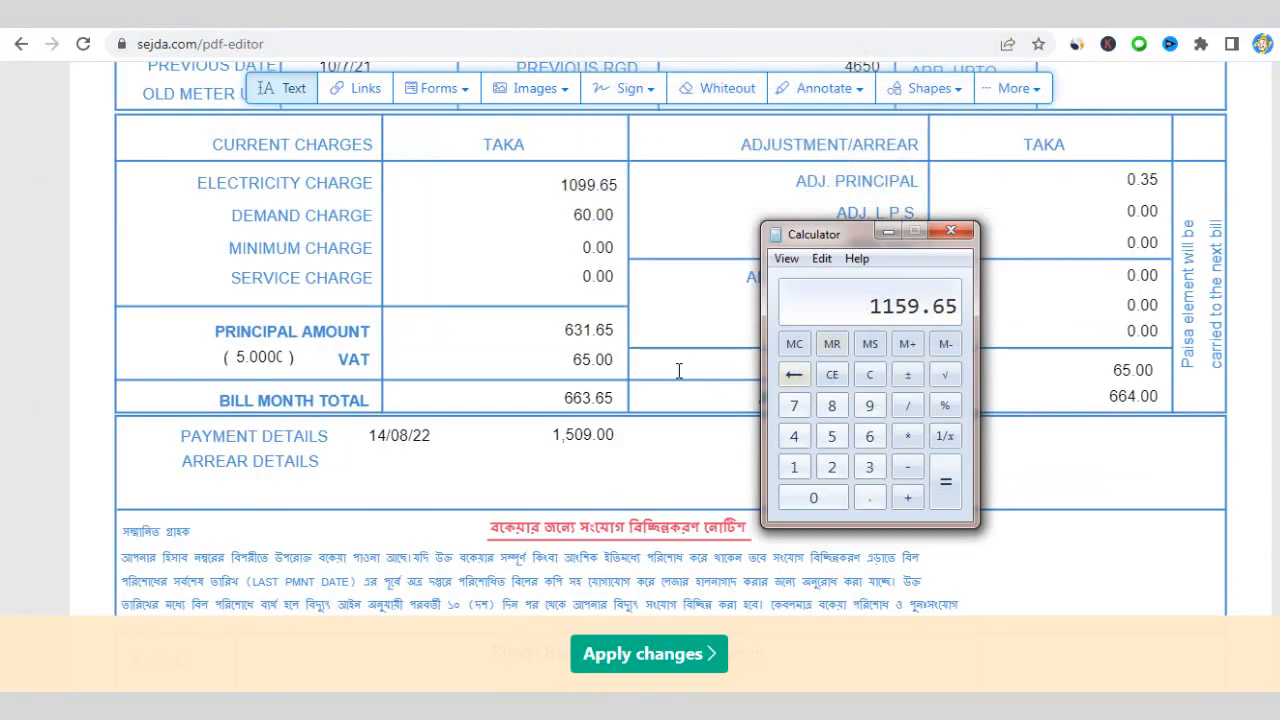
# - Change the principal amount from 631.65 to 1159.65
pyautogui.moveTo(590, 331); pyautogui.dragTo(568, 333)
pyautogui.click(565, 333)
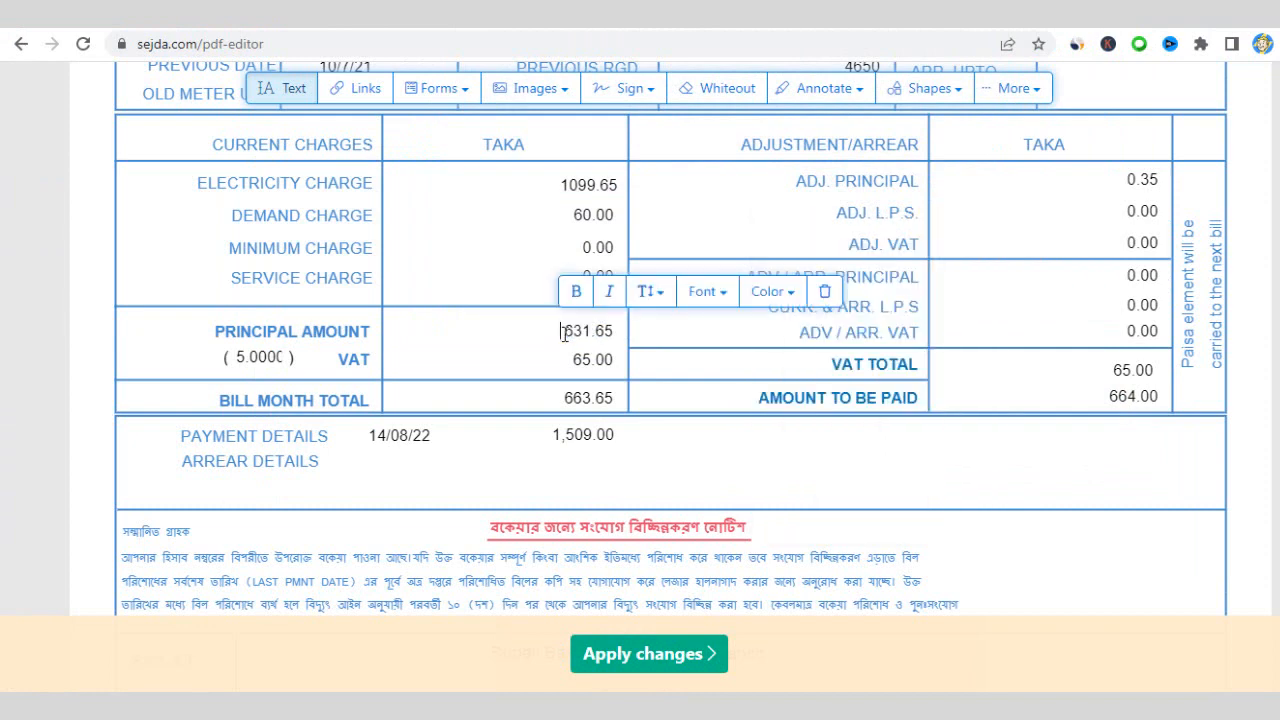
pyautogui.moveTo(591, 329); pyautogui.dragTo(563, 329)
pyautogui.write('1159')
# - Add the 65 VAT to 1159.65 in Calculator, giving 1224.65
pyautogui.hotkey('alt', 'Tab')
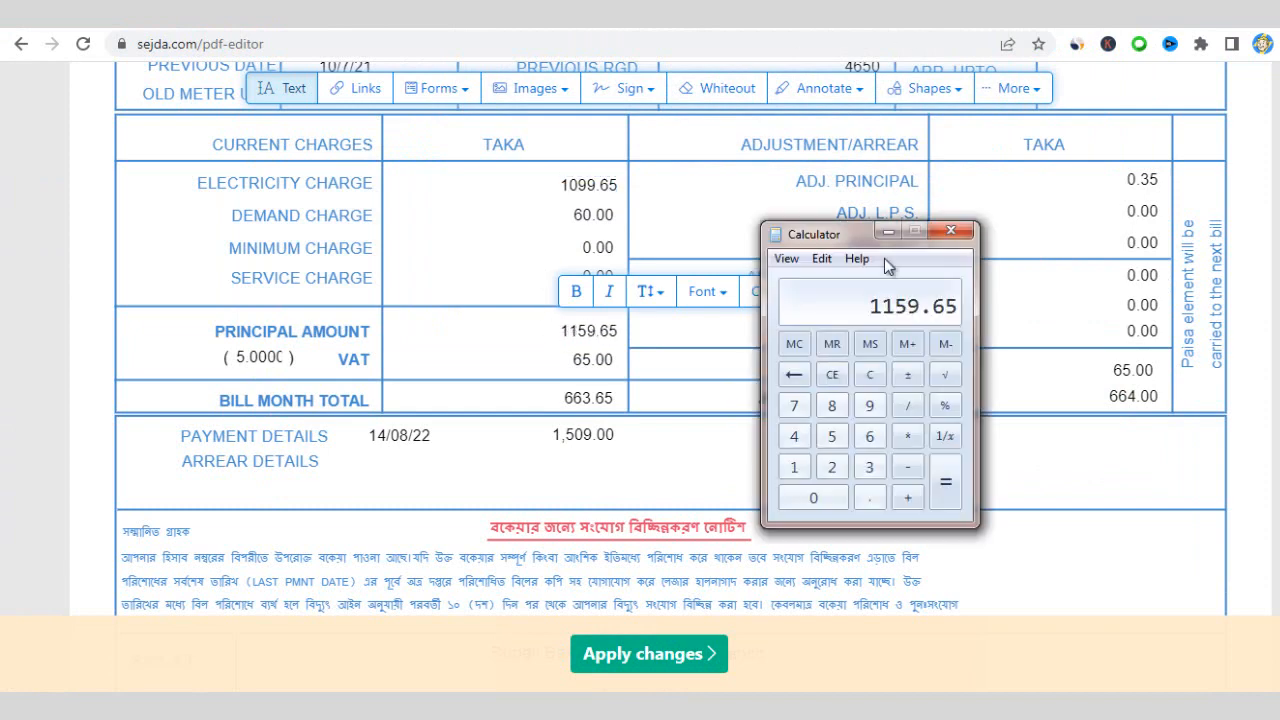
pyautogui.click(909, 504)
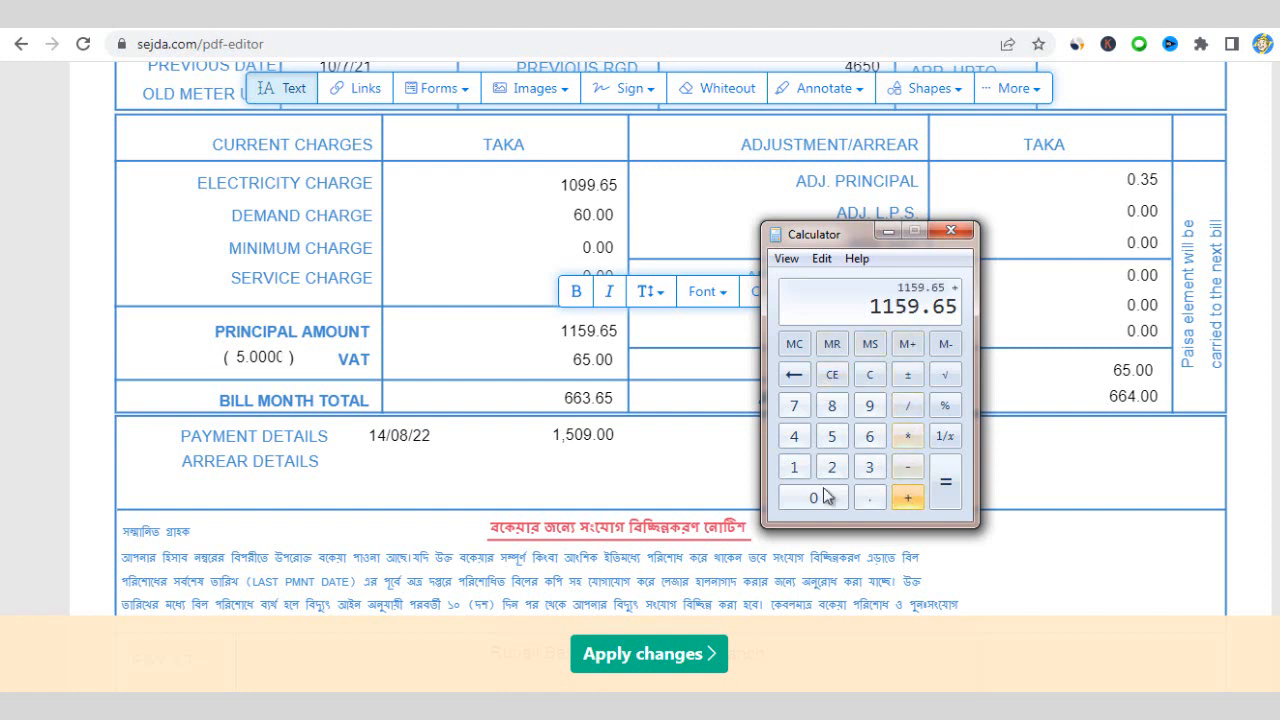
pyautogui.click(870, 437)
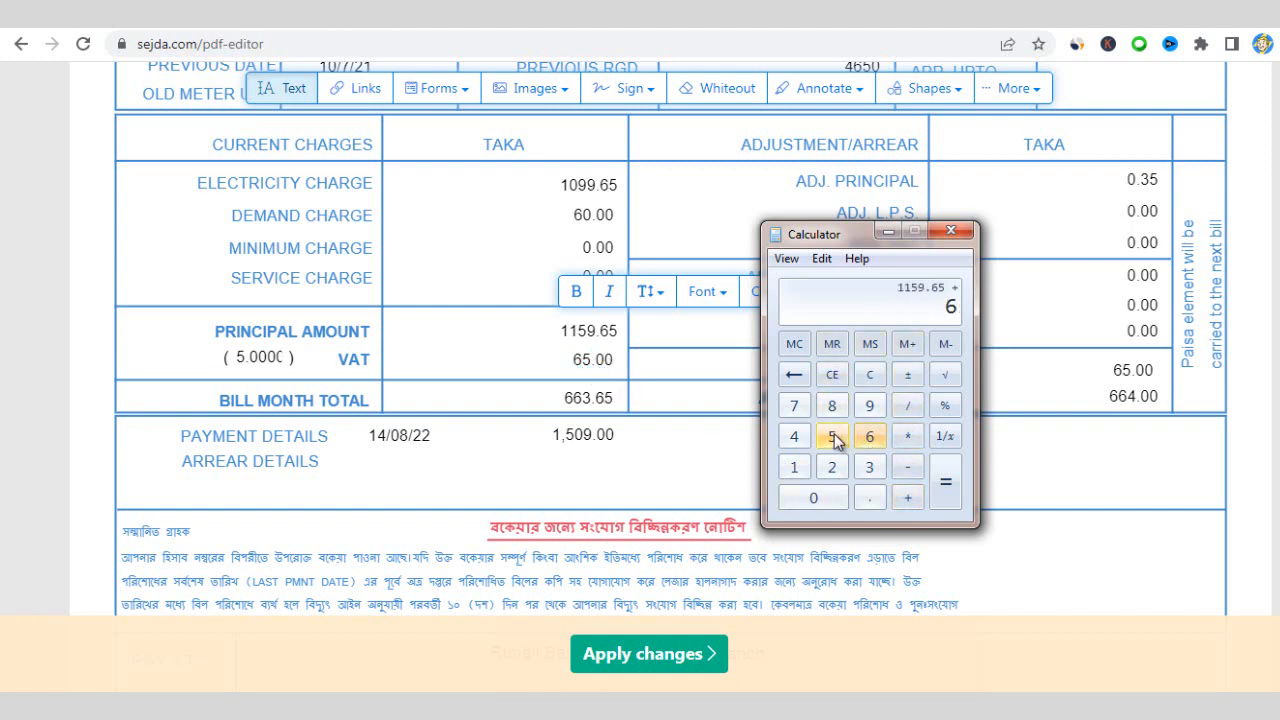
pyautogui.click(831, 437)
pyautogui.click(945, 485)
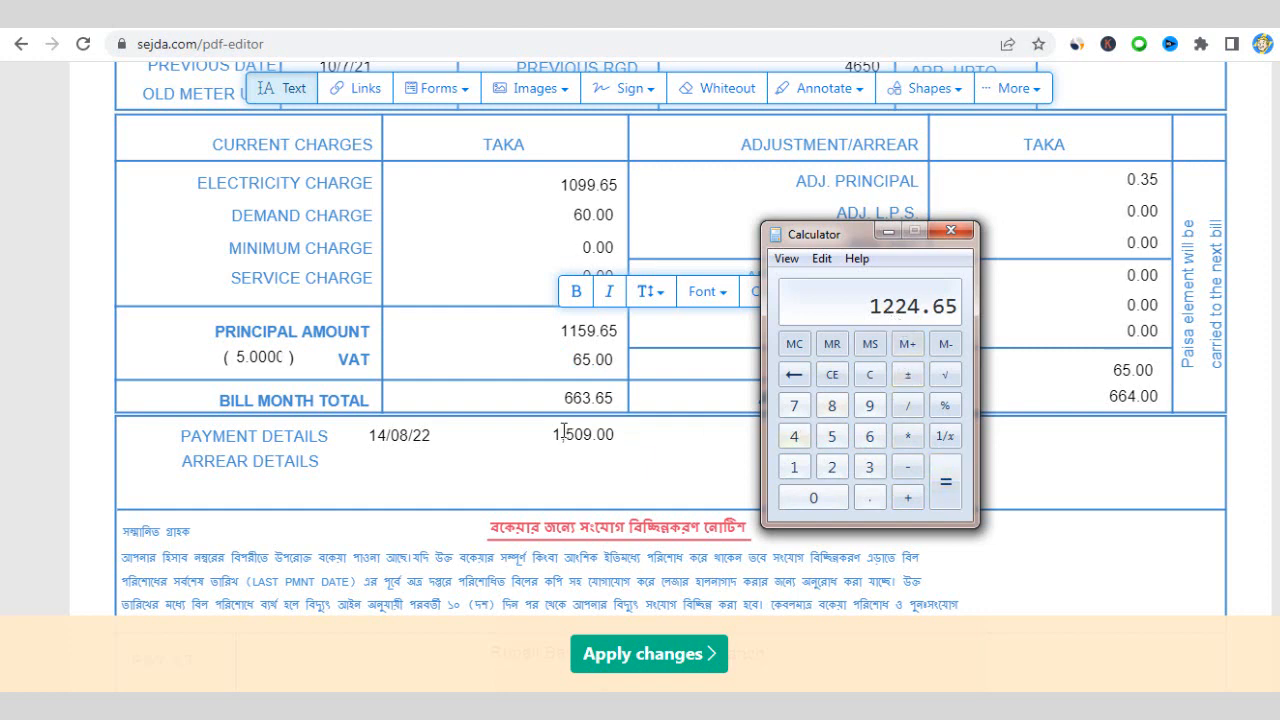
# - Change the Bill Month Total from 663.65 to 1224.65
pyautogui.click(573, 399)
pyautogui.click(579, 401)
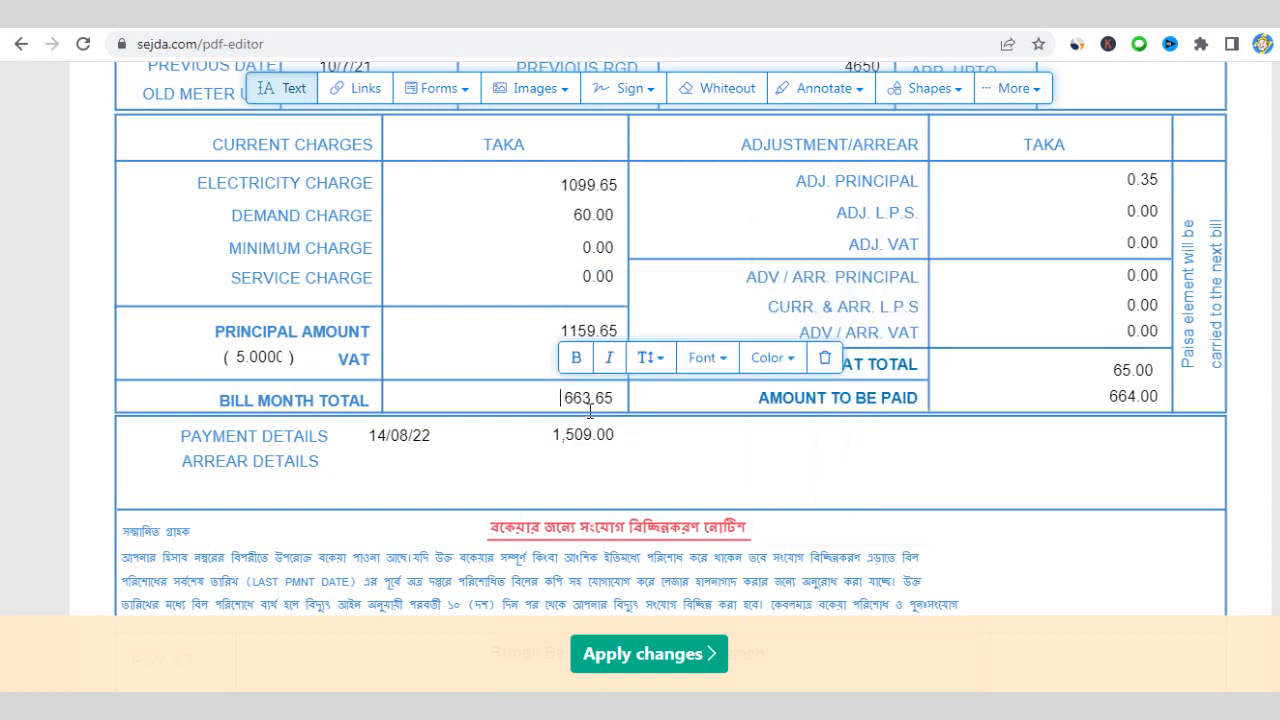
pyautogui.moveTo(589, 401); pyautogui.dragTo(568, 402)
pyautogui.write('1224')
# - Replace 664 with 1225 in the Amount To Be Paid figure
pyautogui.click(664, 435)
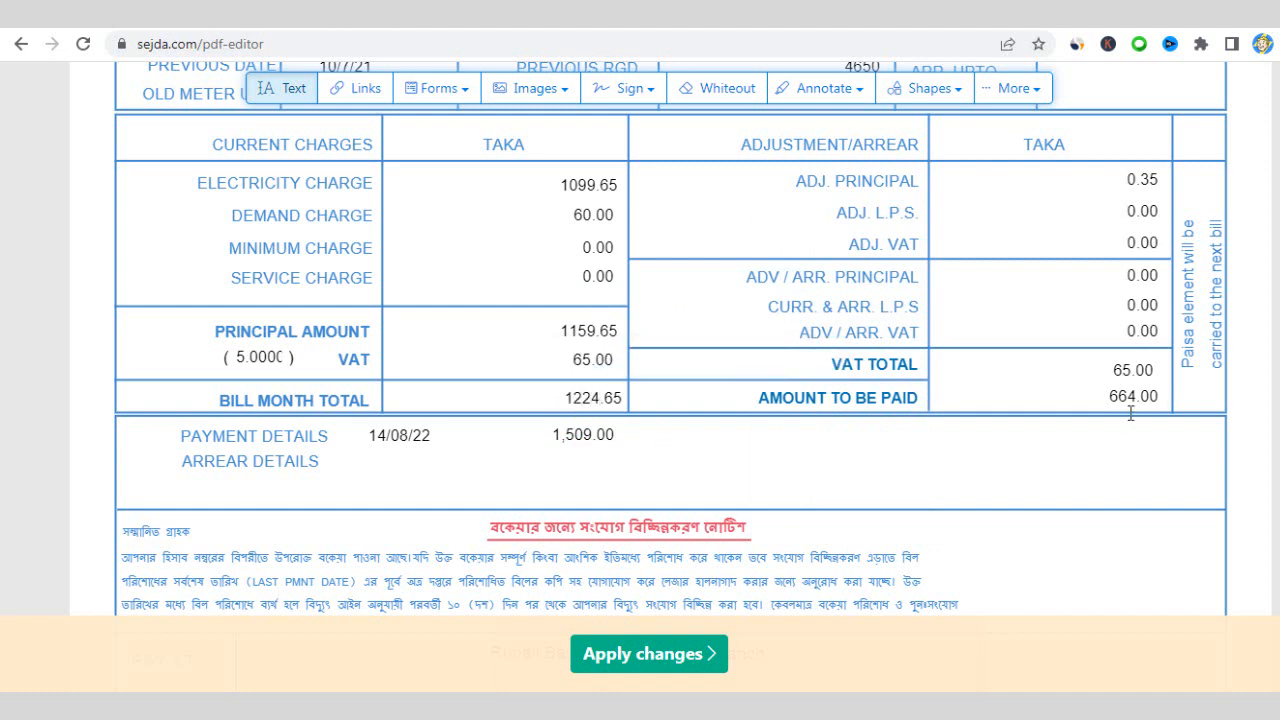
pyautogui.click(1128, 397)
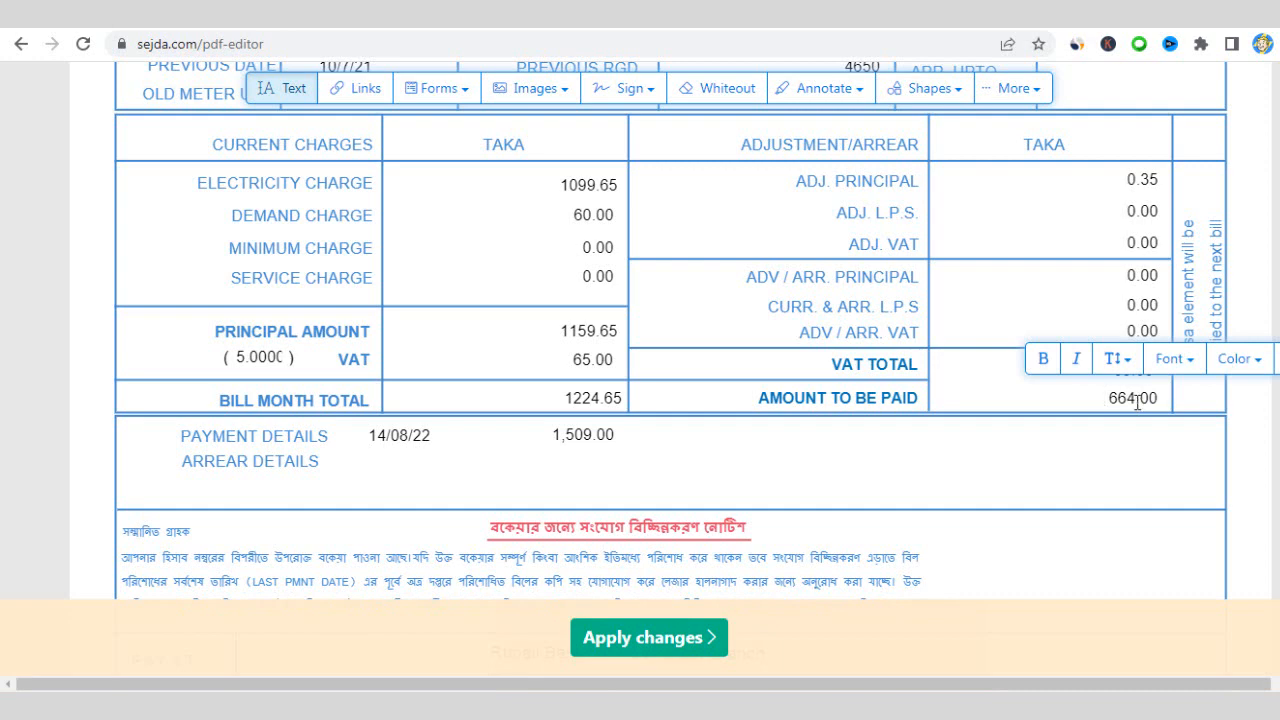
pyautogui.moveTo(1134, 400); pyautogui.dragTo(1109, 398)
pyautogui.write('1225')
pyautogui.click(1077, 449)
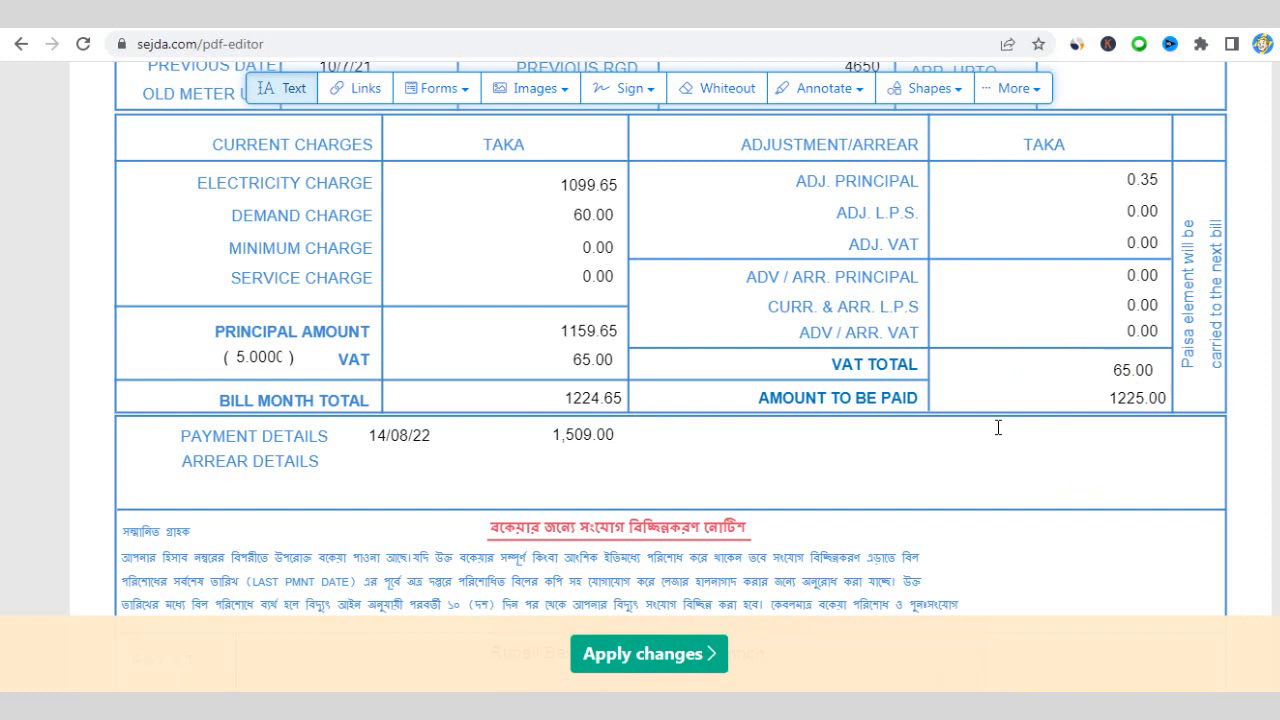
# - Copy the 1225.00 figure and compare against the header of the original bill photo
pyautogui.doubleClick(1128, 398)
pyautogui.hotkey('ctrl', 'c')
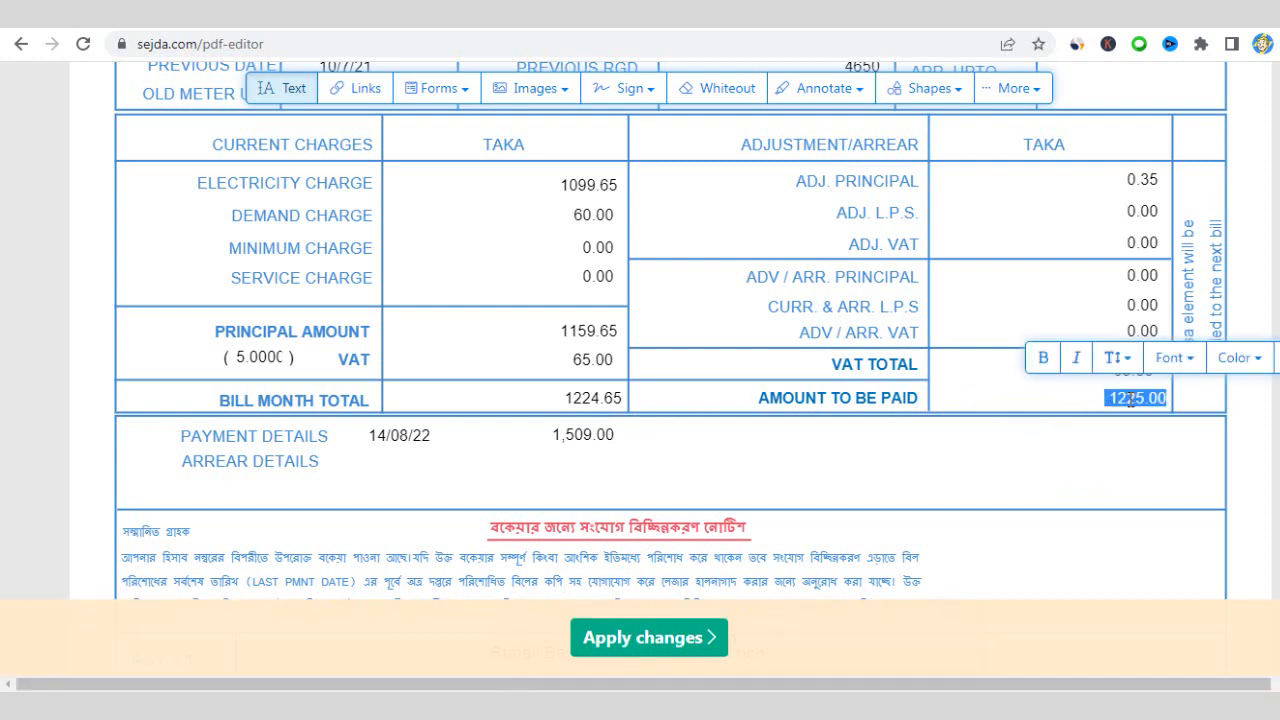
pyautogui.rightClick(1128, 398)
pyautogui.click(1090, 170)
pyautogui.hotkey('alt', 'Tab')
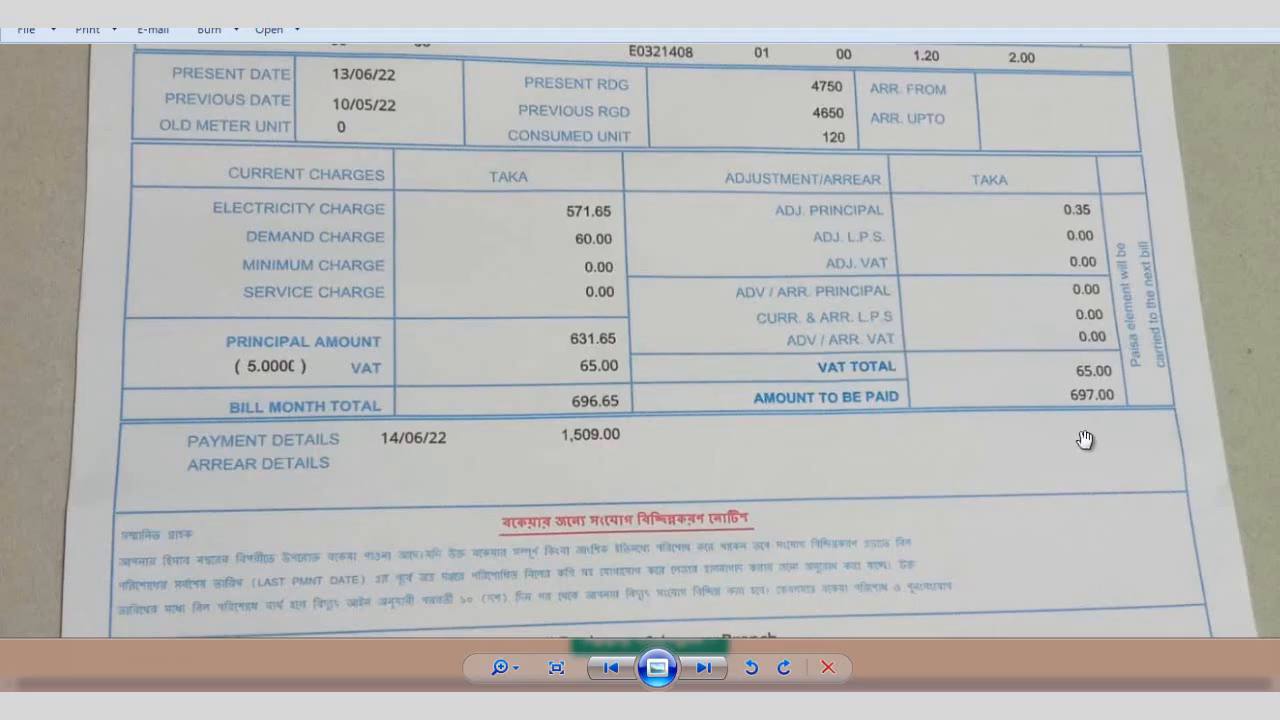
pyautogui.moveTo(1045, 366); pyautogui.dragTo(1048, 530)
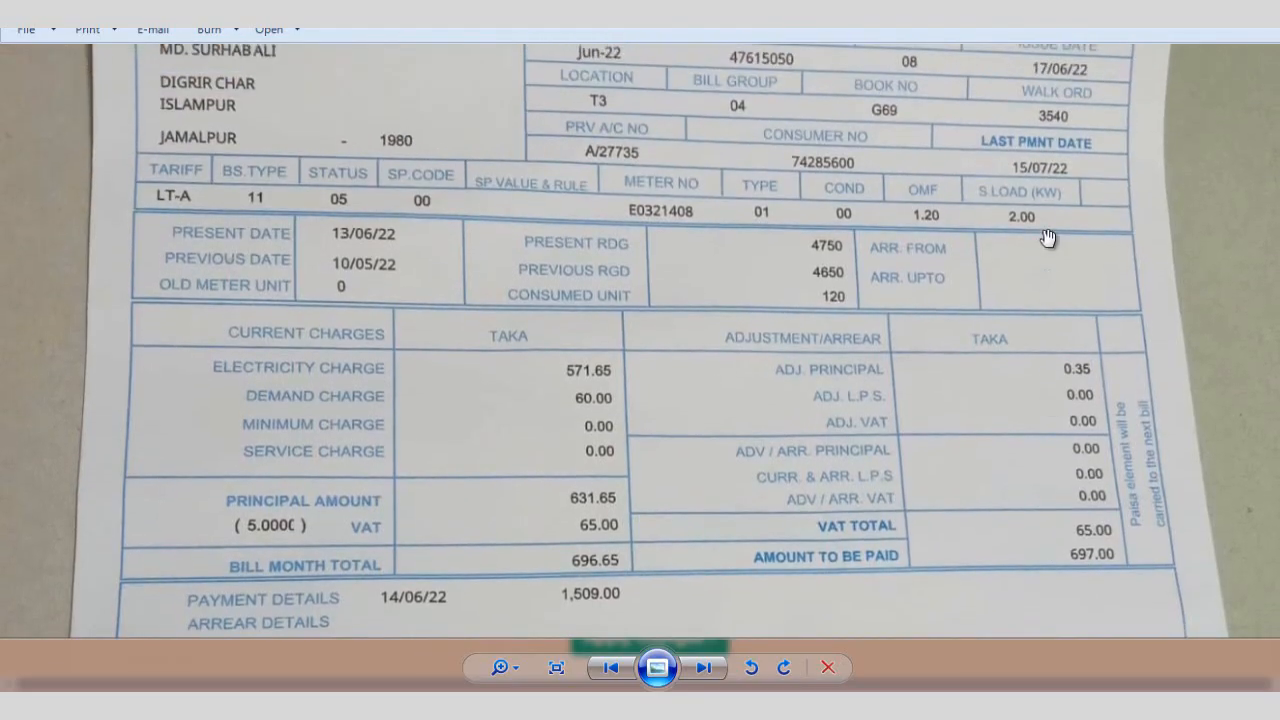
pyautogui.moveTo(1048, 200); pyautogui.dragTo(1043, 544)
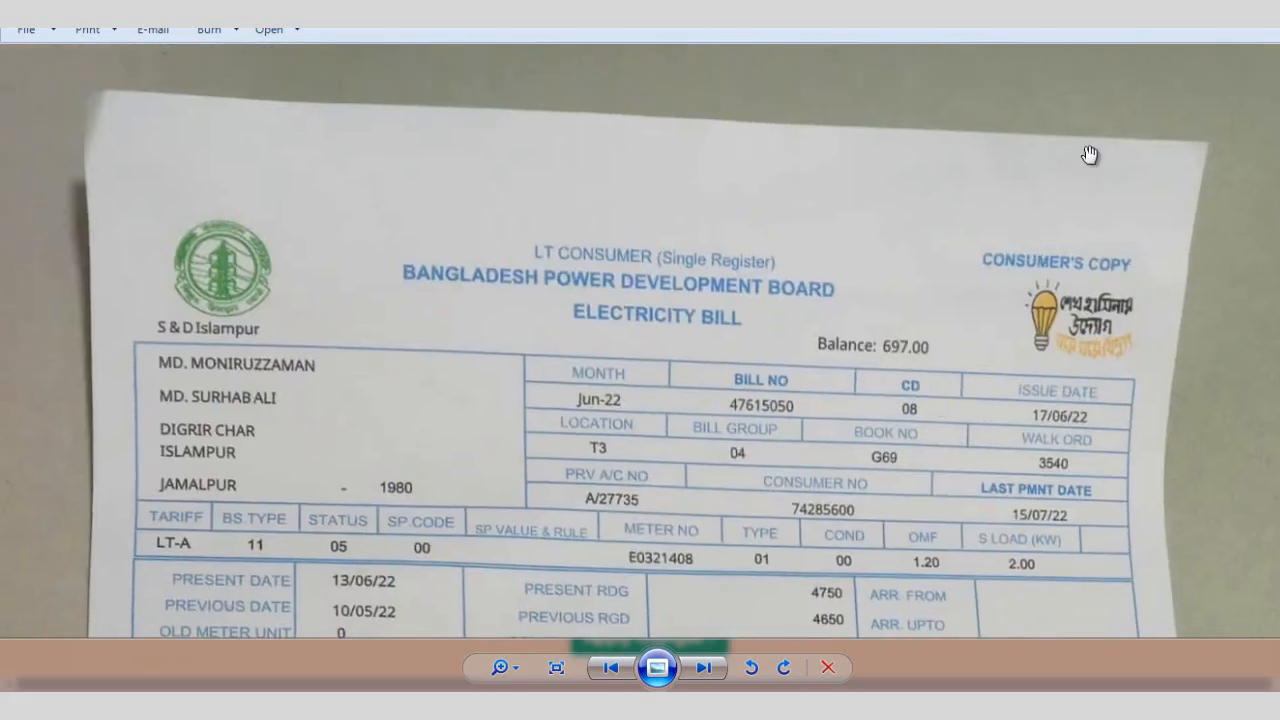
pyautogui.hotkey('alt', 'Tab')
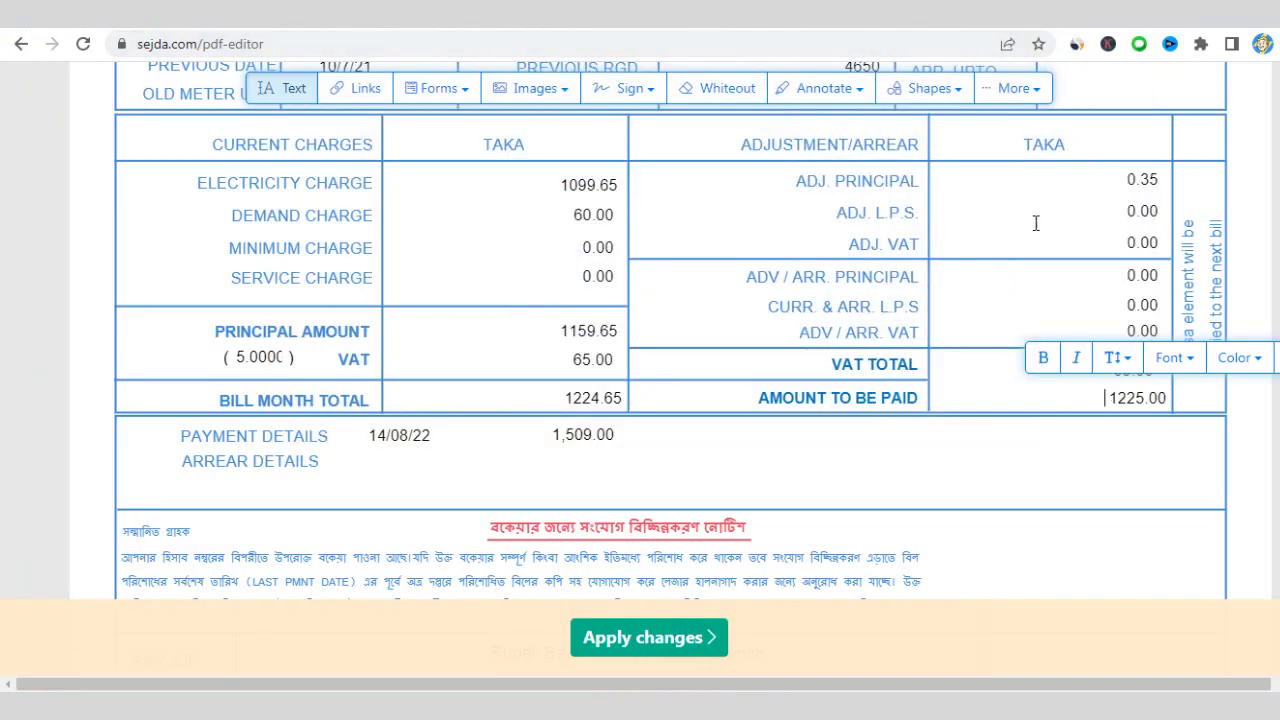
# - Paste 1225.00 over the 664.00 Balance value in the bill header, keeping the original font
pyautogui.scroll(10, 1138, 401)
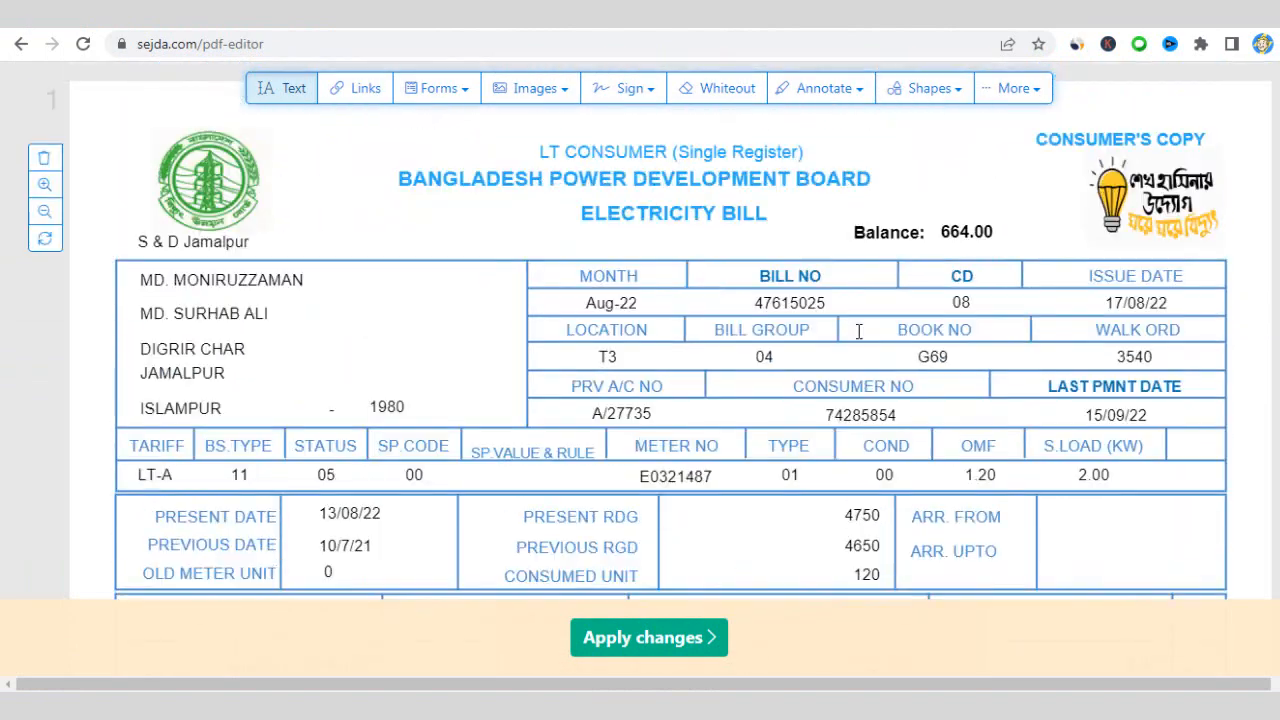
pyautogui.scroll(-3, 918, 328)
pyautogui.scroll(-1, 1000, 315)
pyautogui.click(967, 330)
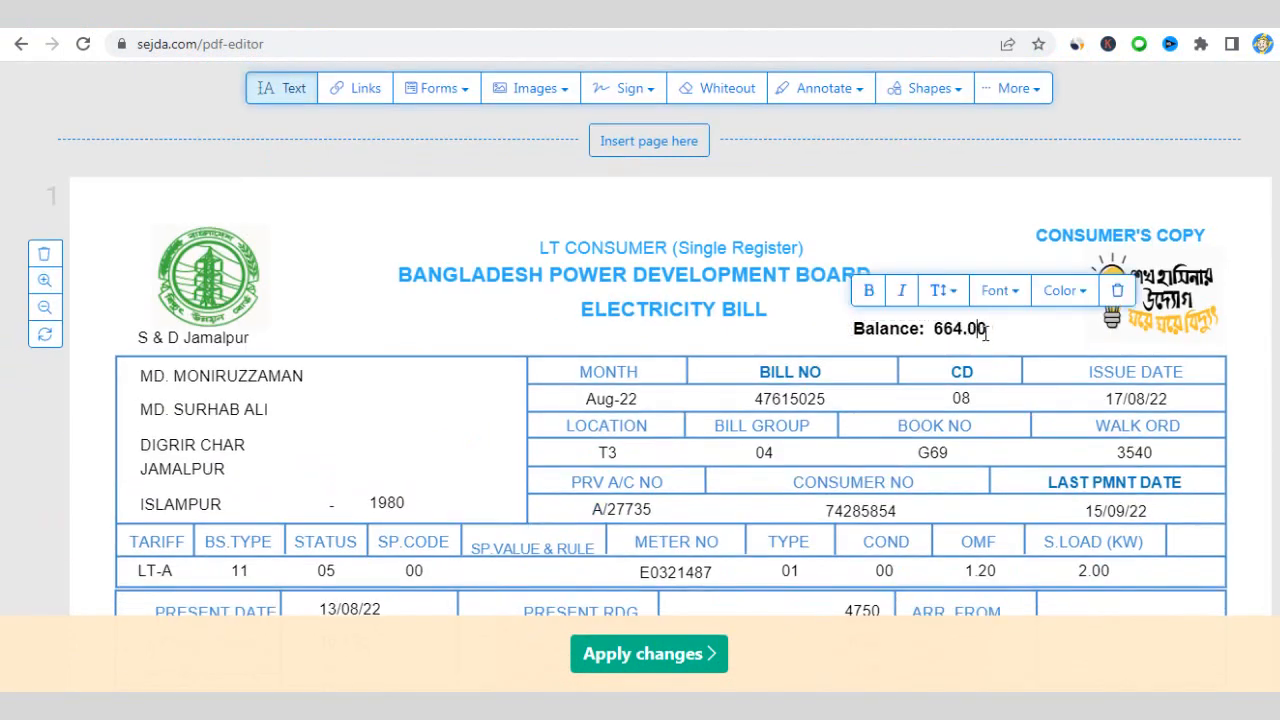
pyautogui.moveTo(988, 330); pyautogui.dragTo(938, 333)
pyautogui.hotkey('ctrl', 'v')
pyautogui.click(1038, 342)
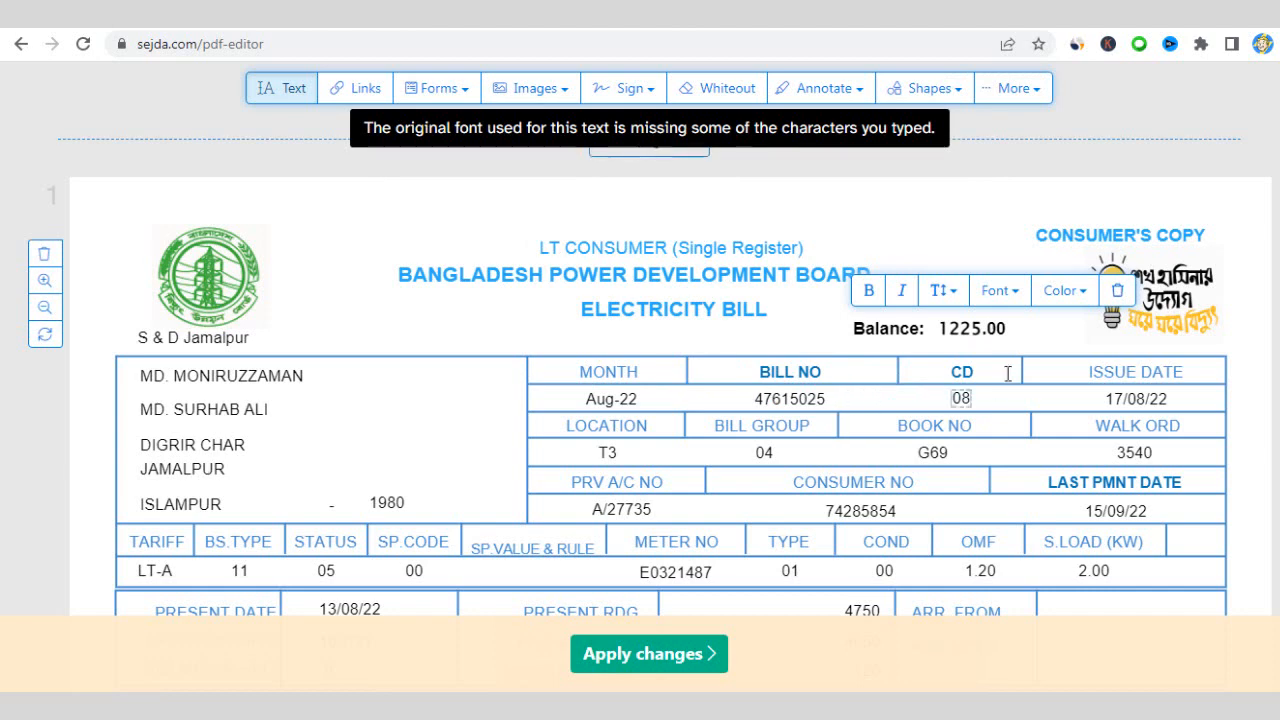
pyautogui.scroll(-1, 1100, 331)
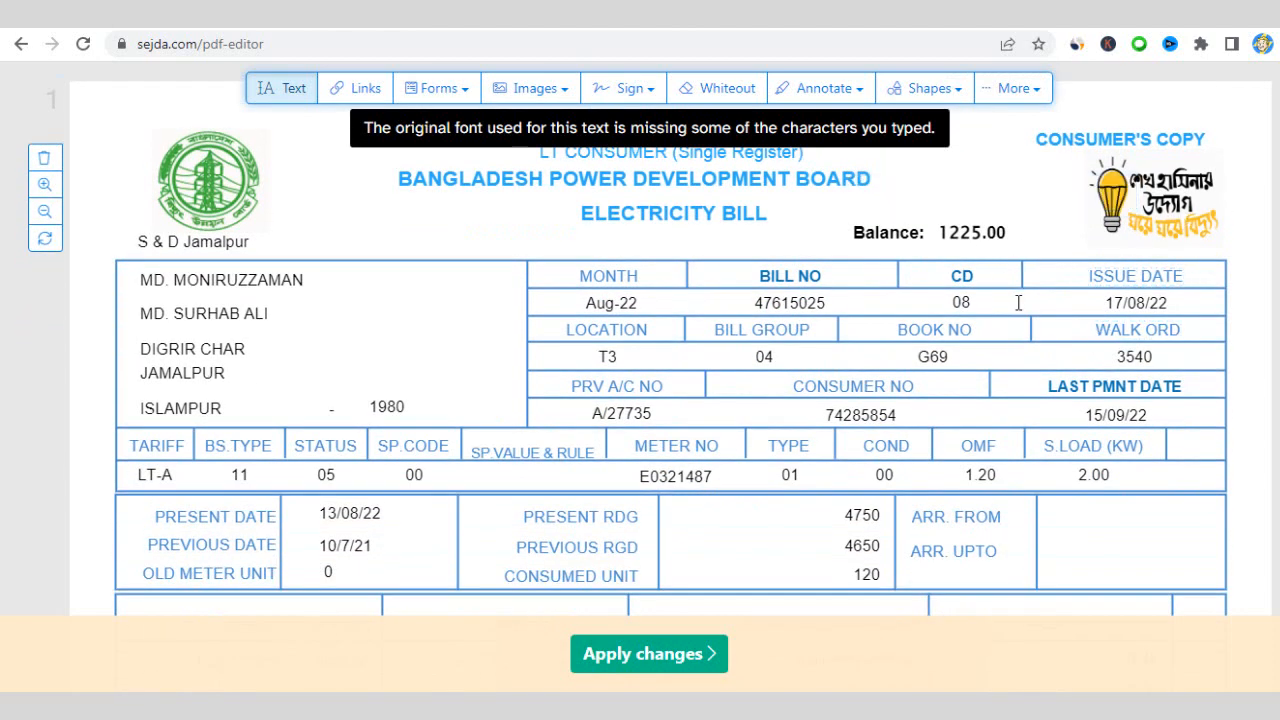
pyautogui.scroll(-5, 1018, 303)
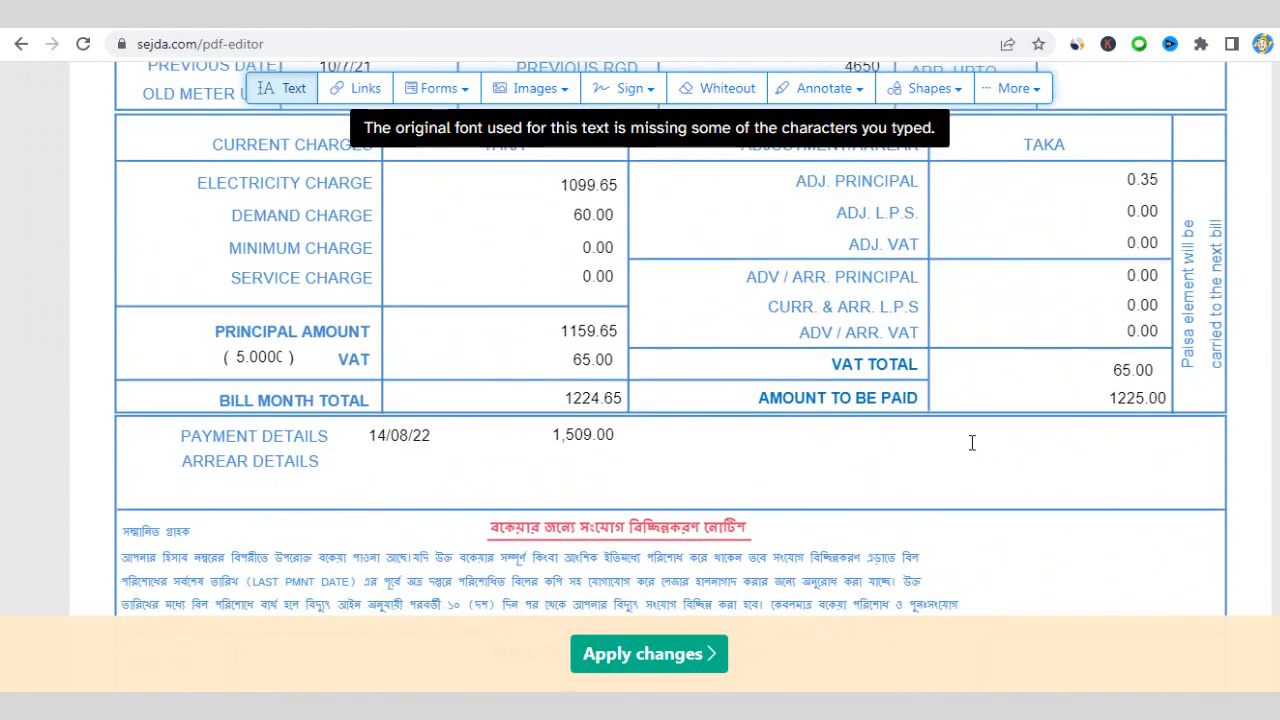
pyautogui.scroll(-1, 844, 455)
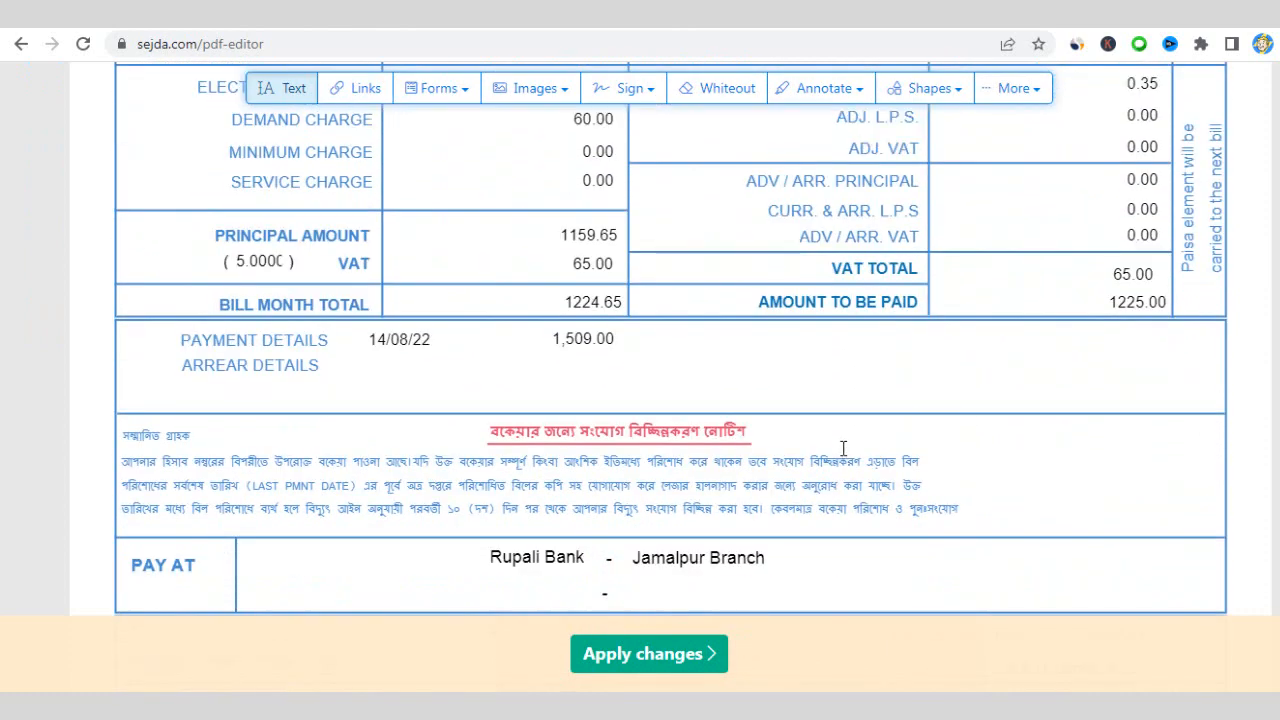
# - Review the bill's edited charges: 1099.65, VAT 65.00, totals 1224.65 and 1225.00
pyautogui.scroll(3, 844, 444)
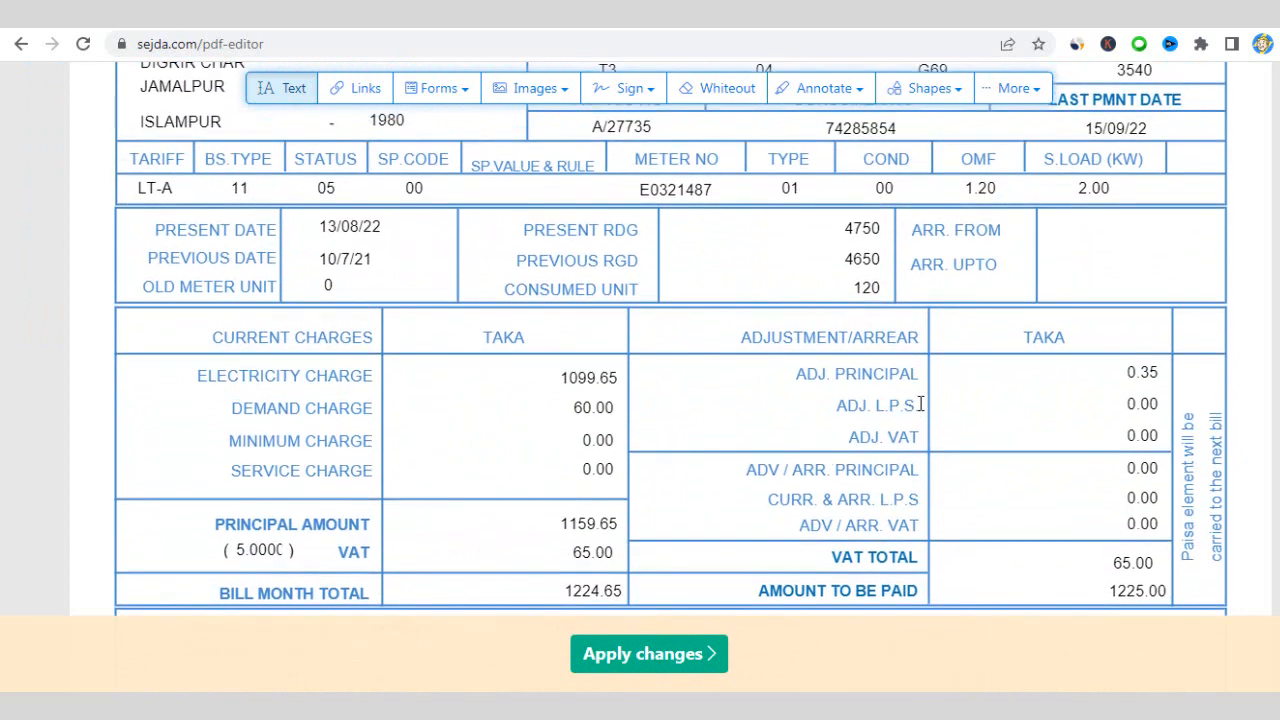
pyautogui.scroll(2, 920, 403)
pyautogui.scroll(2, 920, 403)
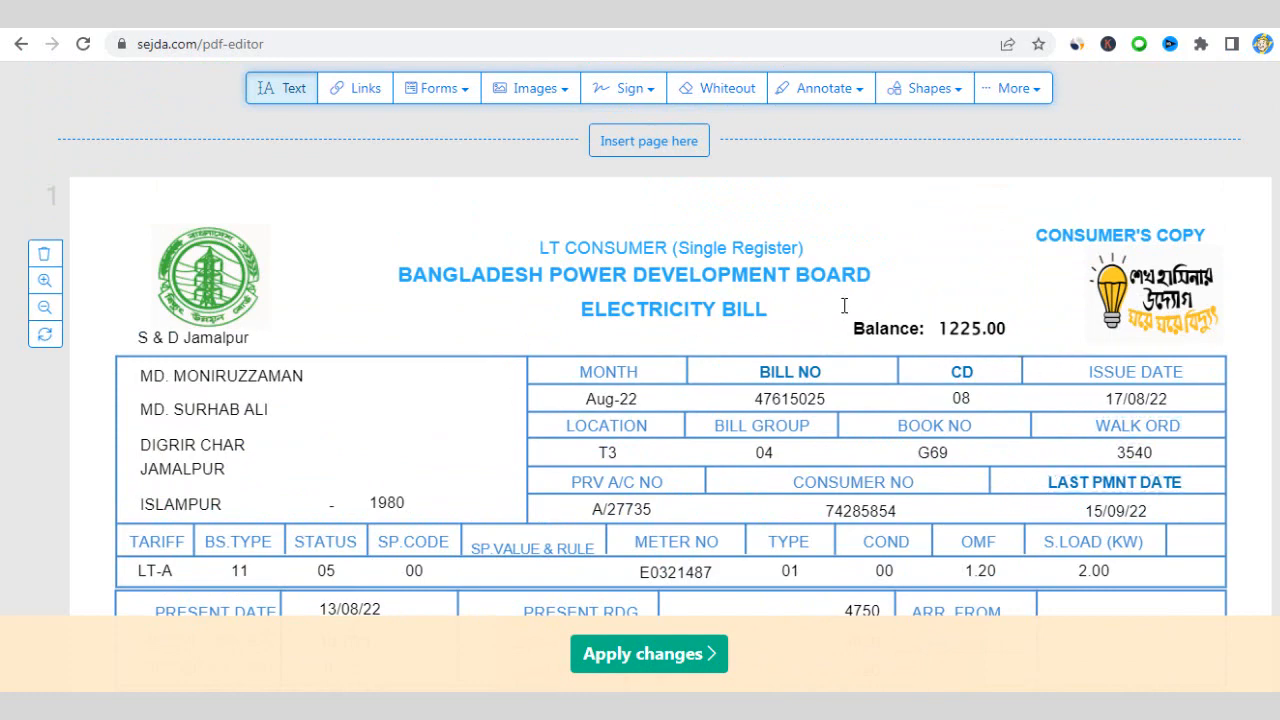
pyautogui.scroll(-4, 844, 305)
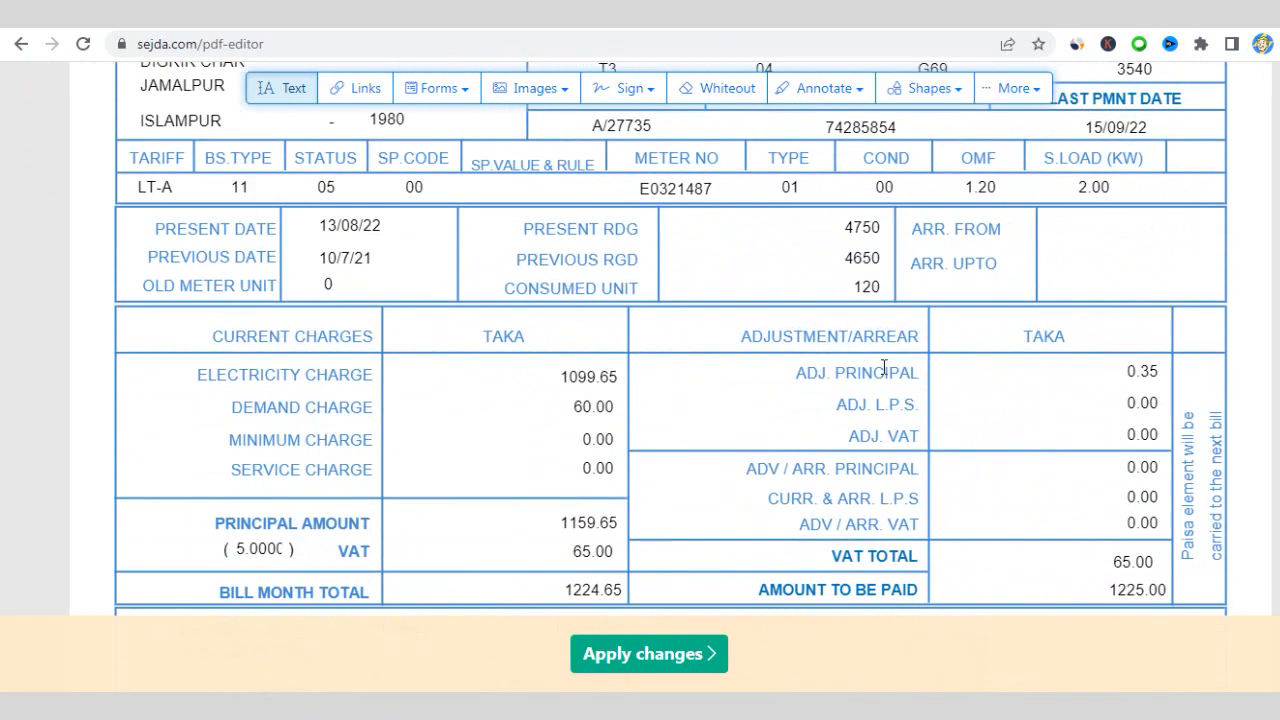
pyautogui.scroll(-2, 884, 368)
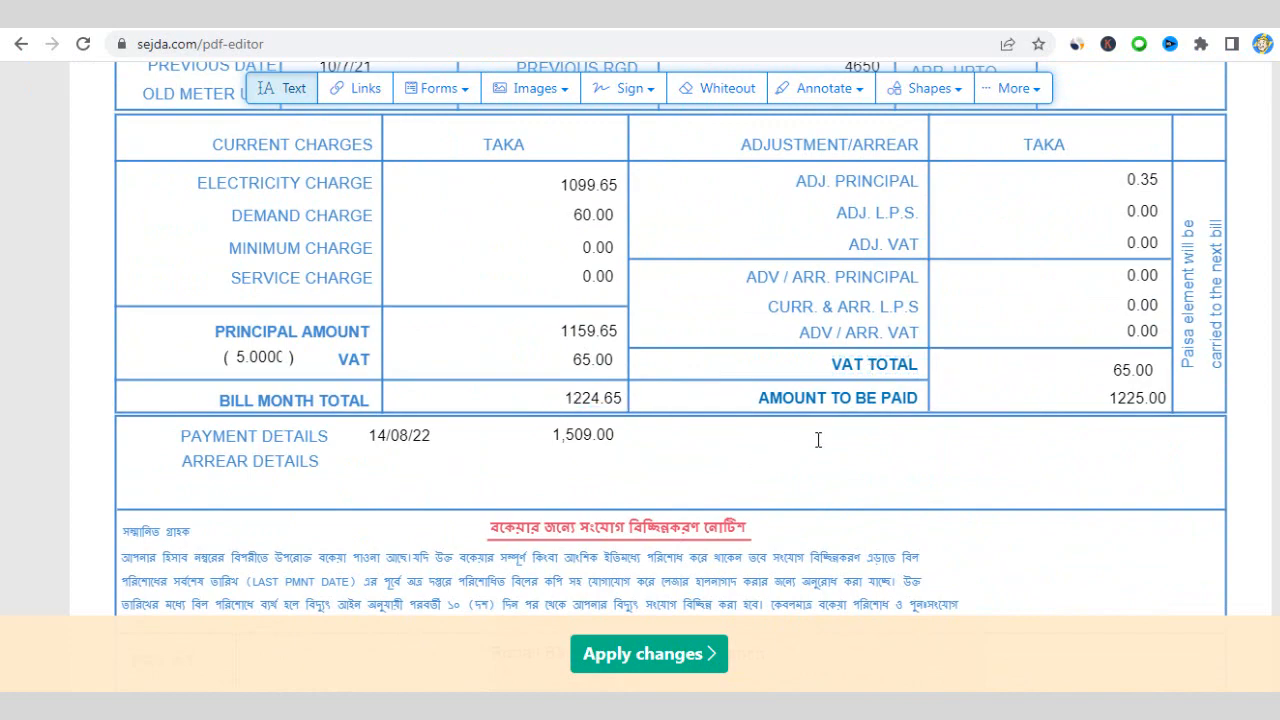
pyautogui.scroll(-1, 818, 440)
pyautogui.scroll(-5, 828, 438)
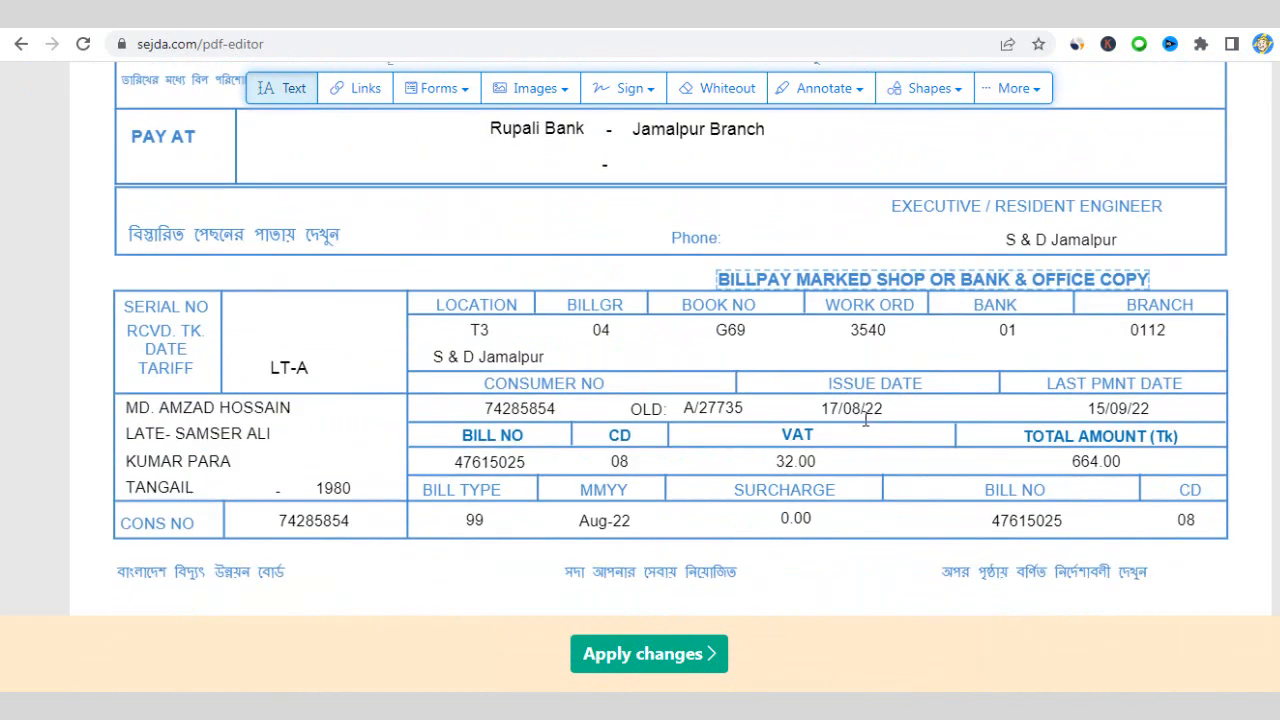
pyautogui.scroll(-1, 866, 420)
pyautogui.scroll(-2, 866, 419)
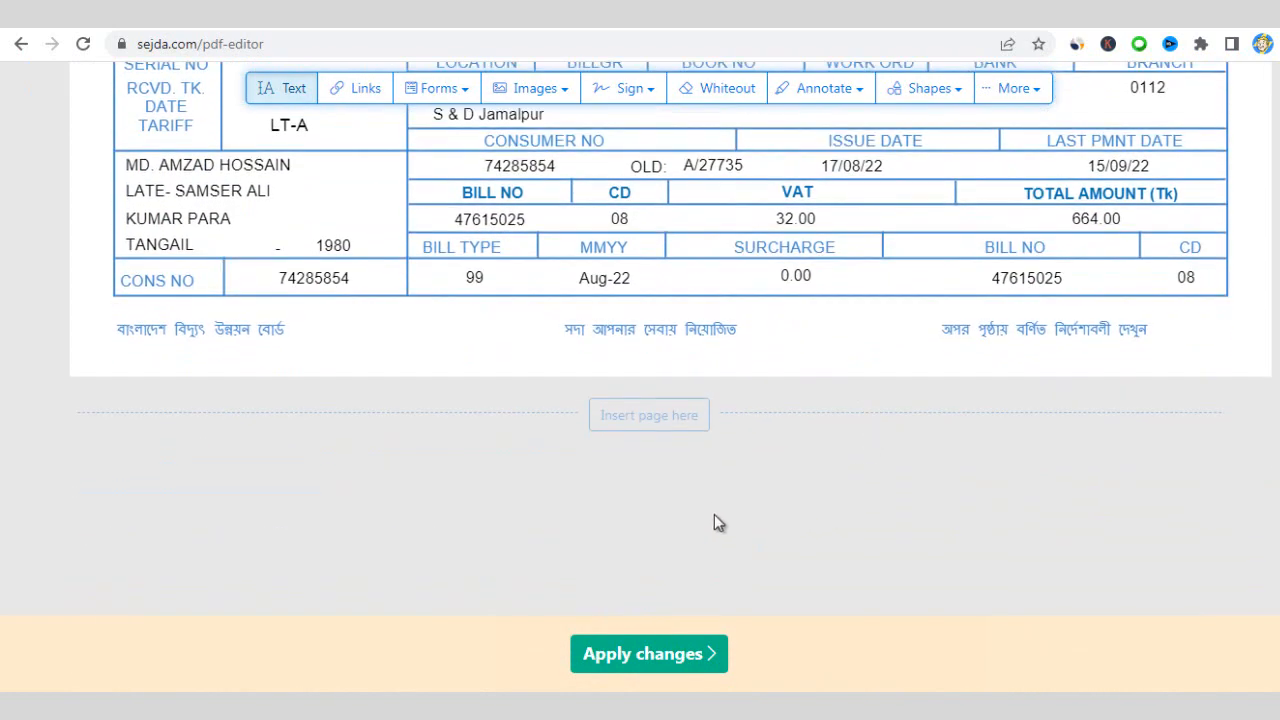
# - Apply all edits to generate New Electricity Bill.pdf and look over its preview
pyautogui.click(616, 655)
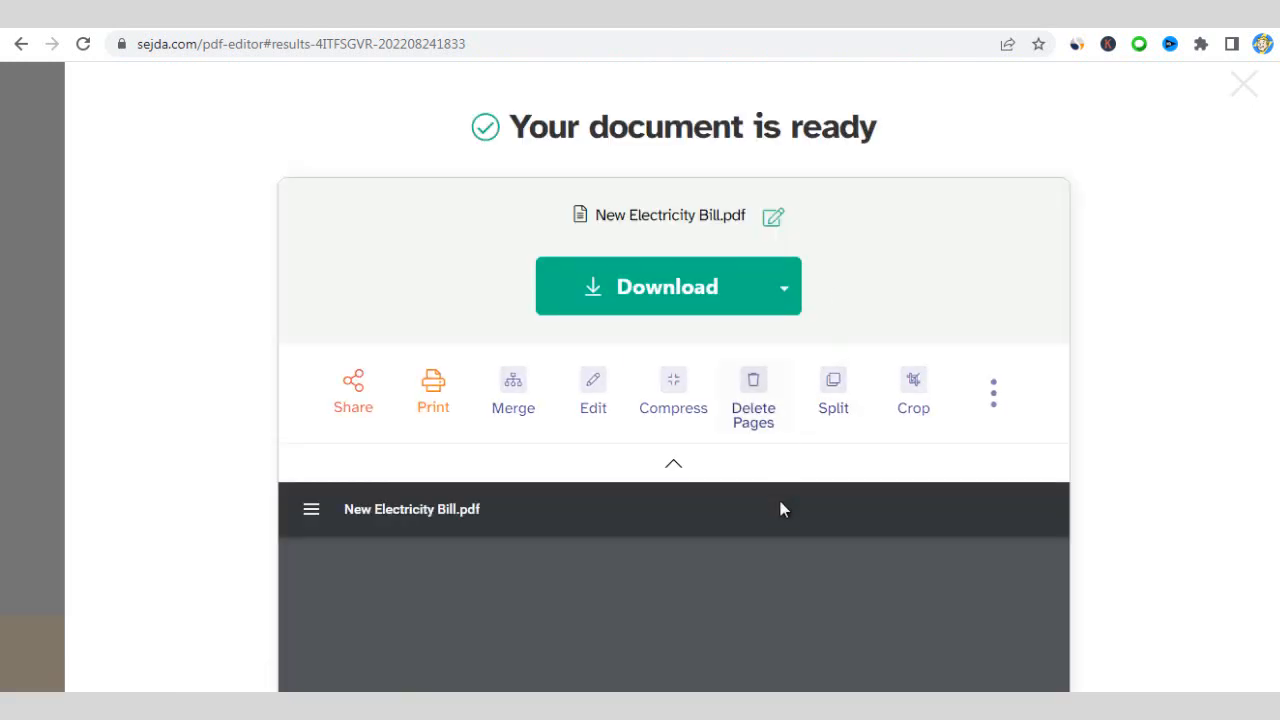
pyautogui.scroll(-6, 771, 510)
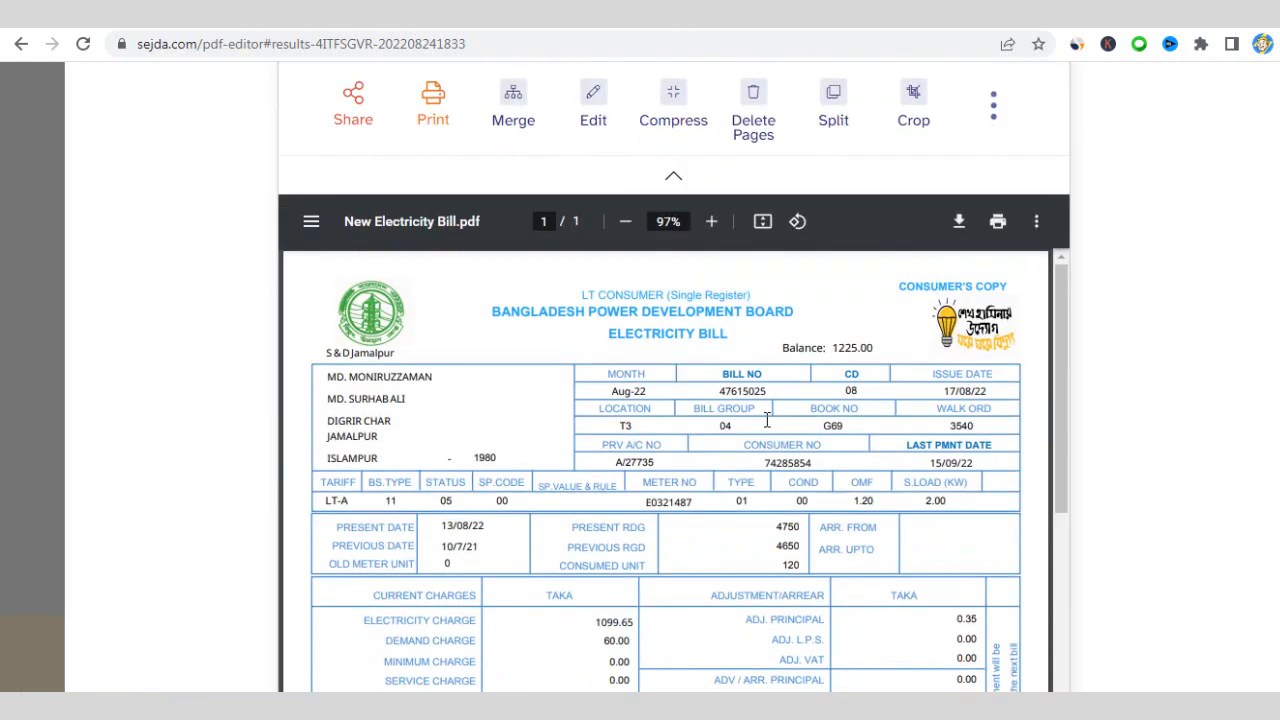
pyautogui.scroll(-2, 971, 329)
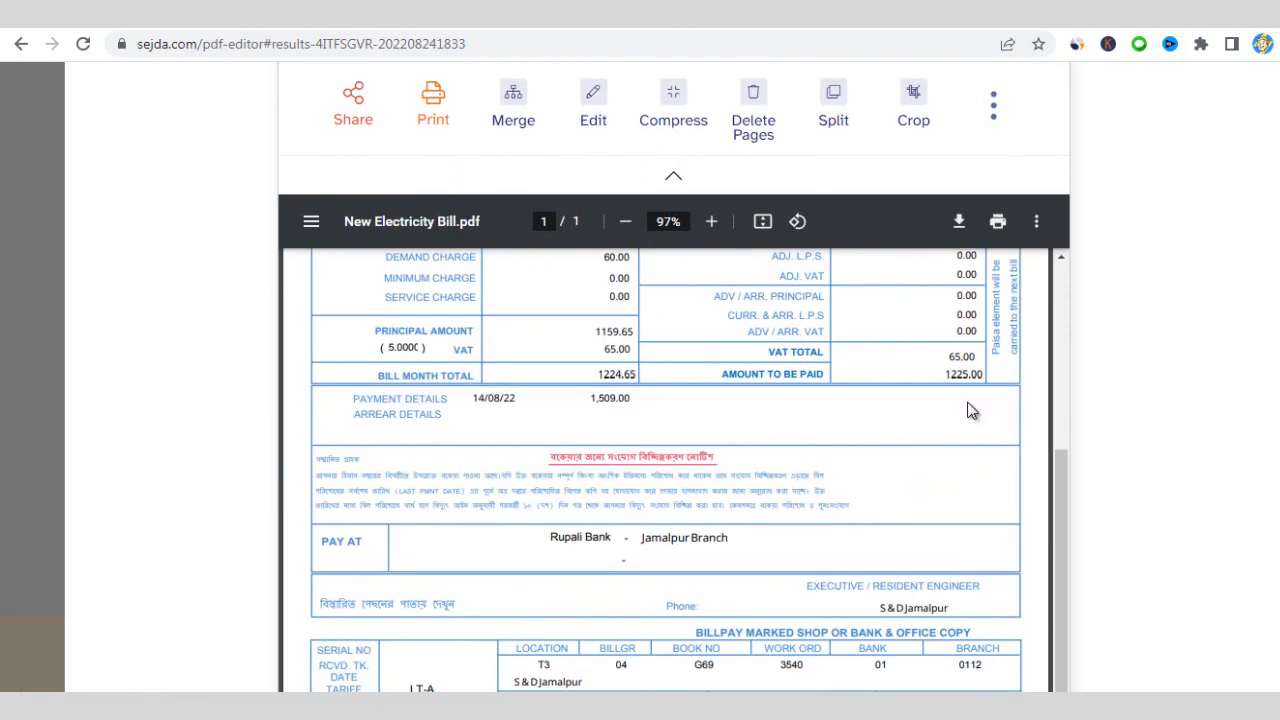
pyautogui.scroll(3, 1000, 340)
pyautogui.scroll(-3, 1157, 248)
pyautogui.scroll(3, 943, 371)
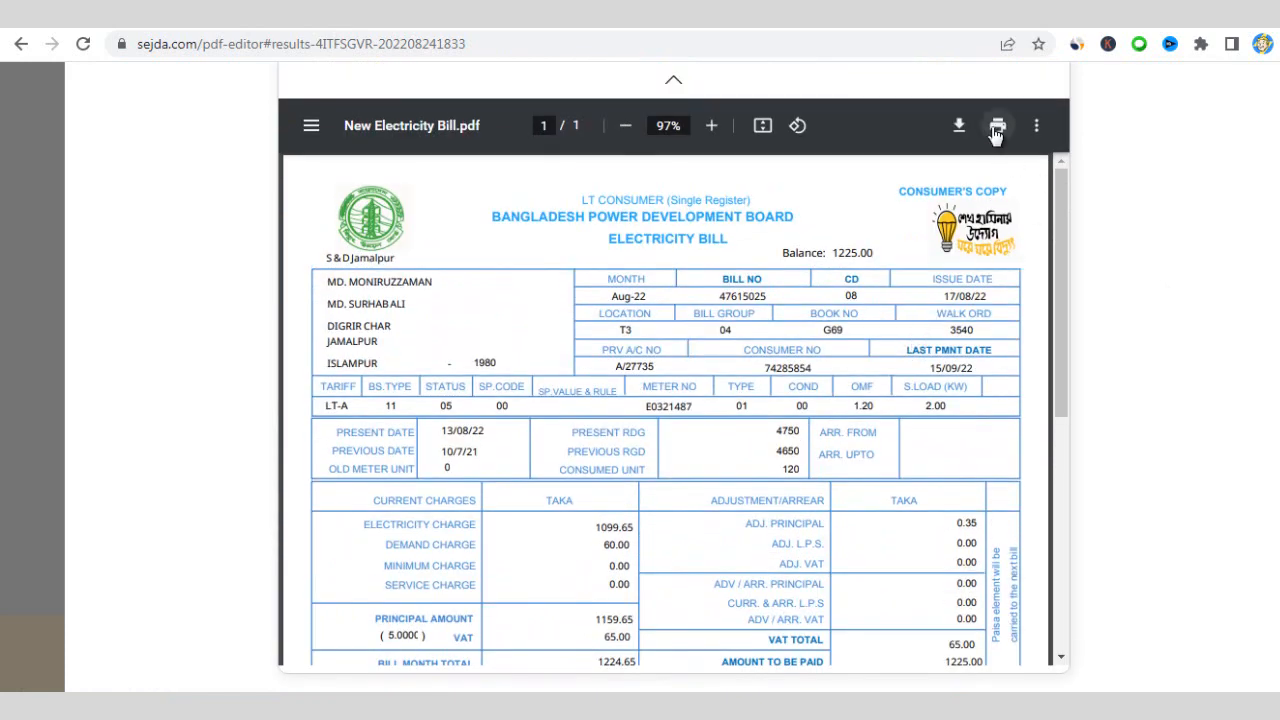
# - Print the edited bill with Save as PDF as the destination
pyautogui.click(997, 127)
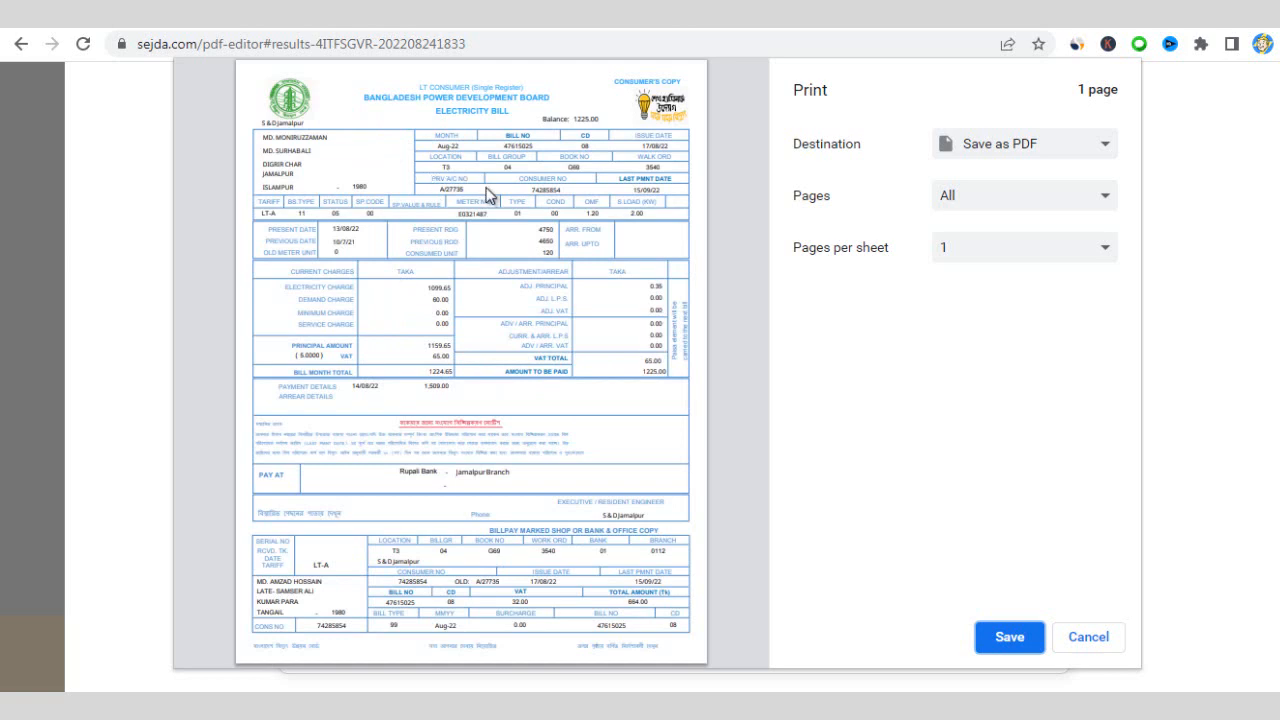
pyautogui.click(419, 192)
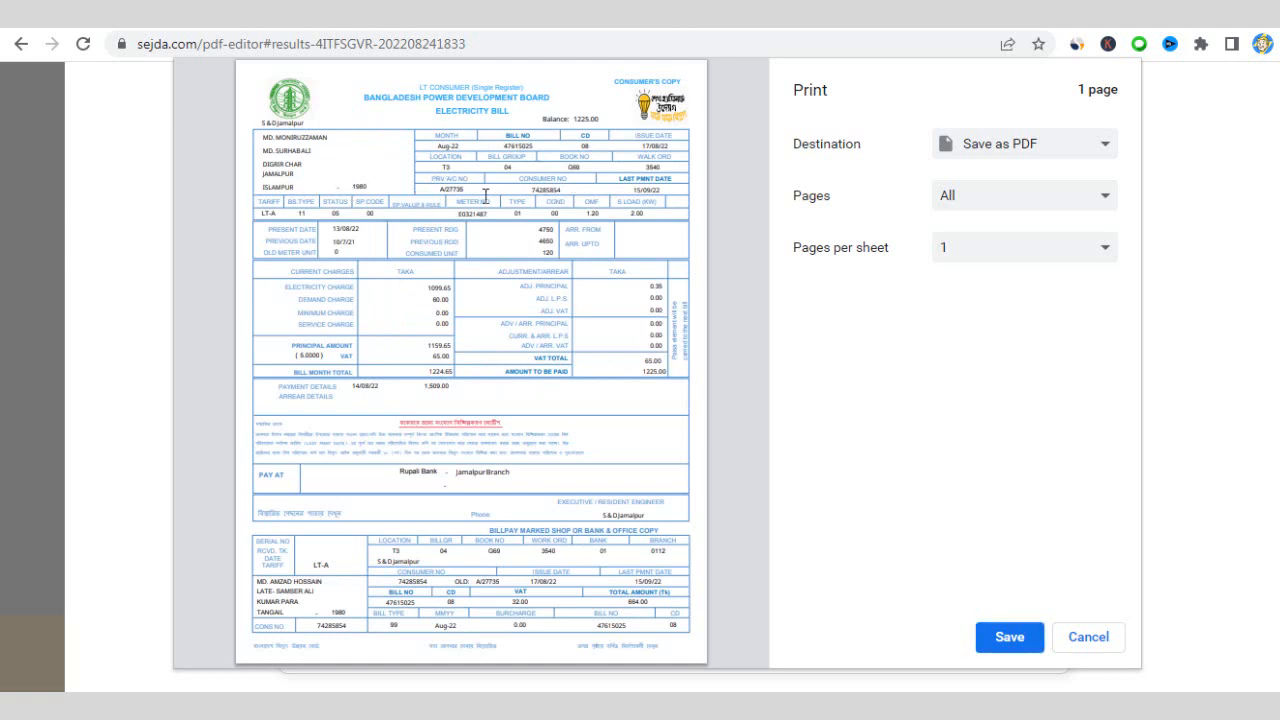
pyautogui.click(1038, 152)
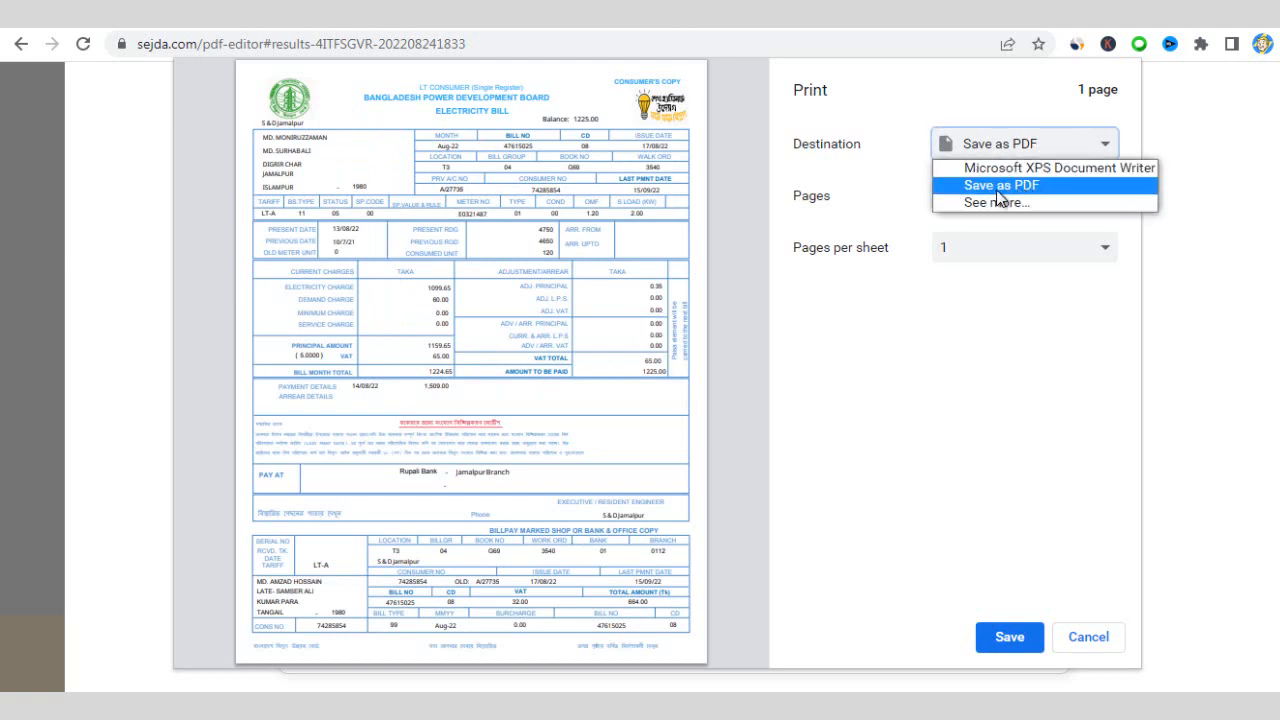
pyautogui.click(1012, 199)
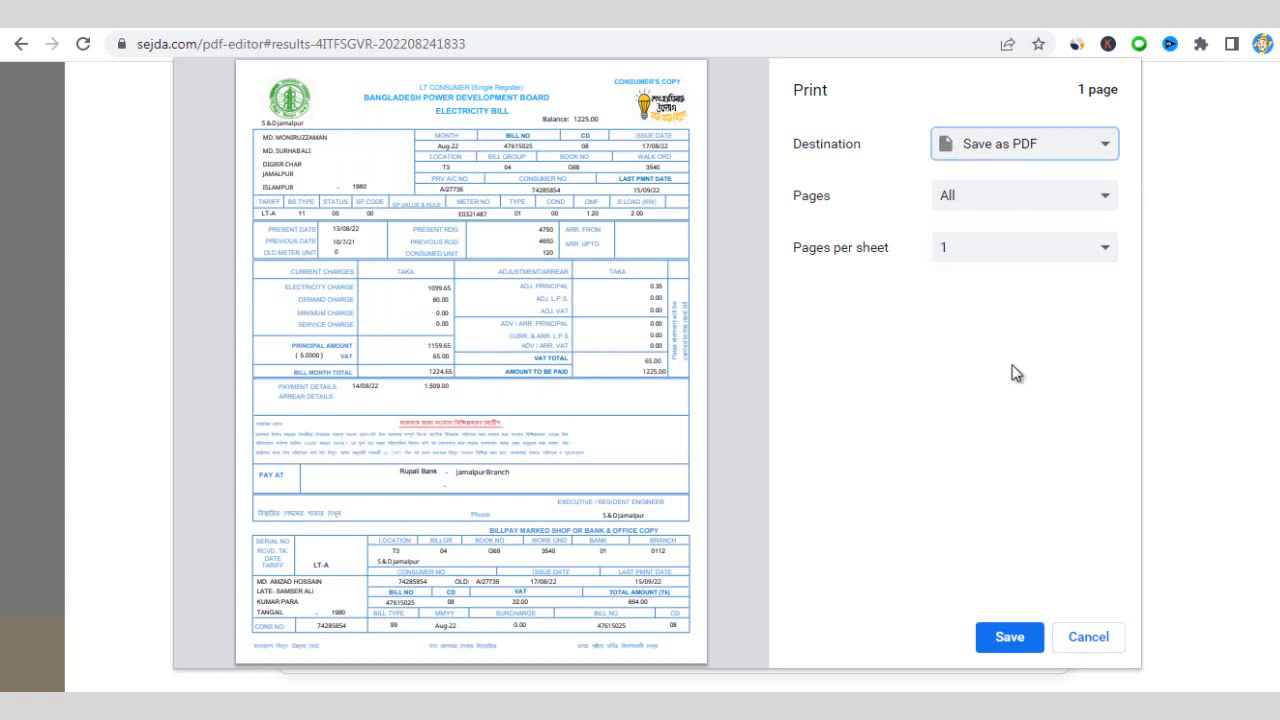
pyautogui.click(1022, 637)
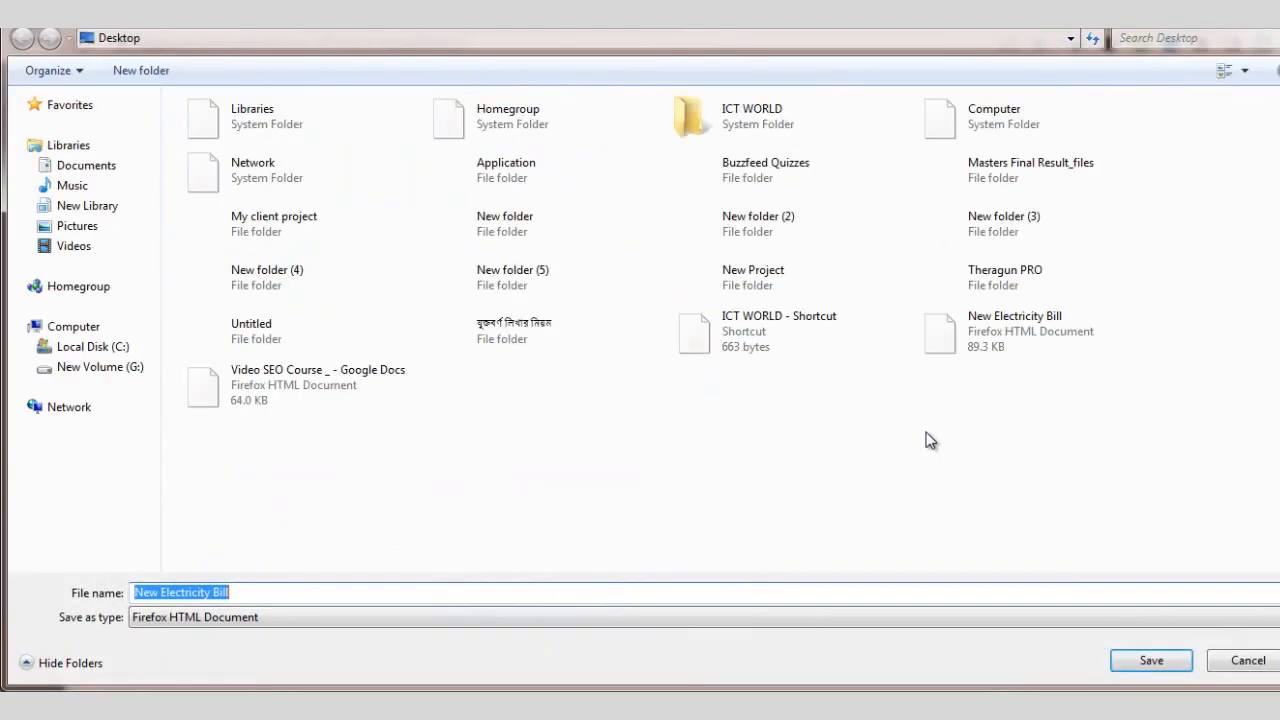
# - Append 1 to the suggested name, saving it as New Electricity Bill1 on the Desktop
pyautogui.click(639, 588)
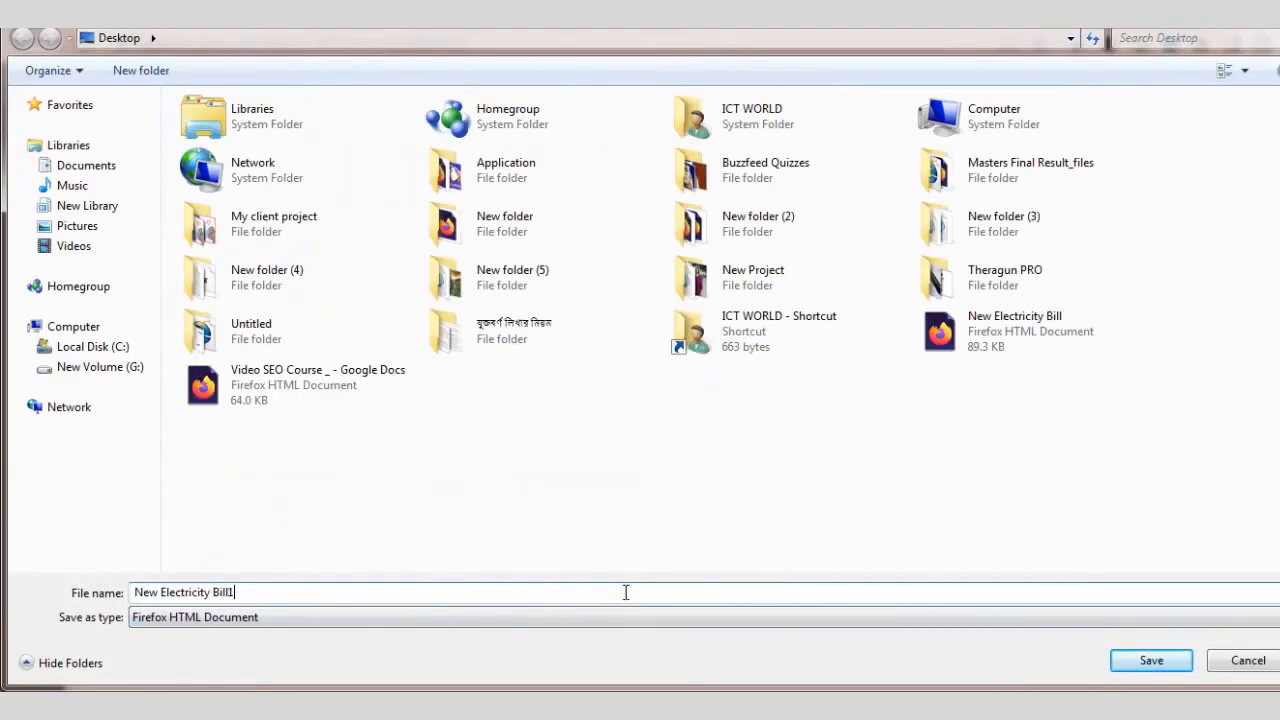
pyautogui.write('1')
pyautogui.click(1166, 664)
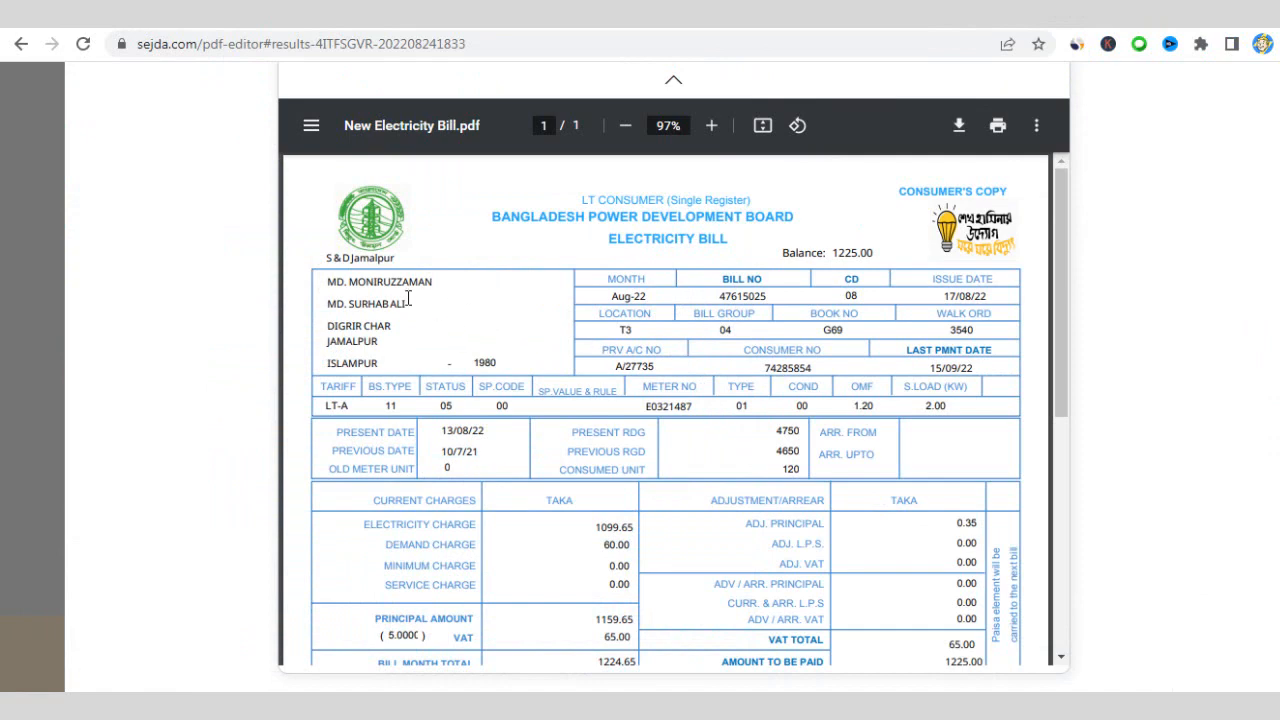
# - Zoom the bill preview to 110% and read down to the bank payment section
pyautogui.scroll(-2, 408, 293)
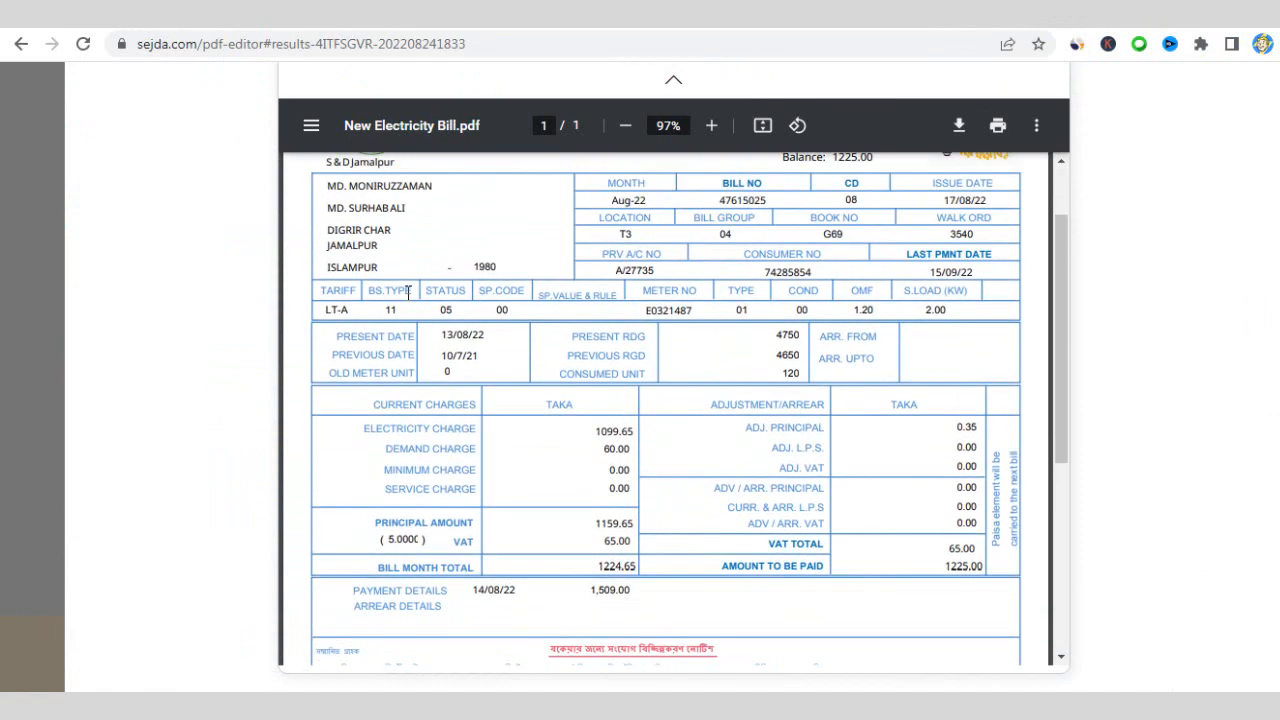
pyautogui.scroll(2, 408, 293)
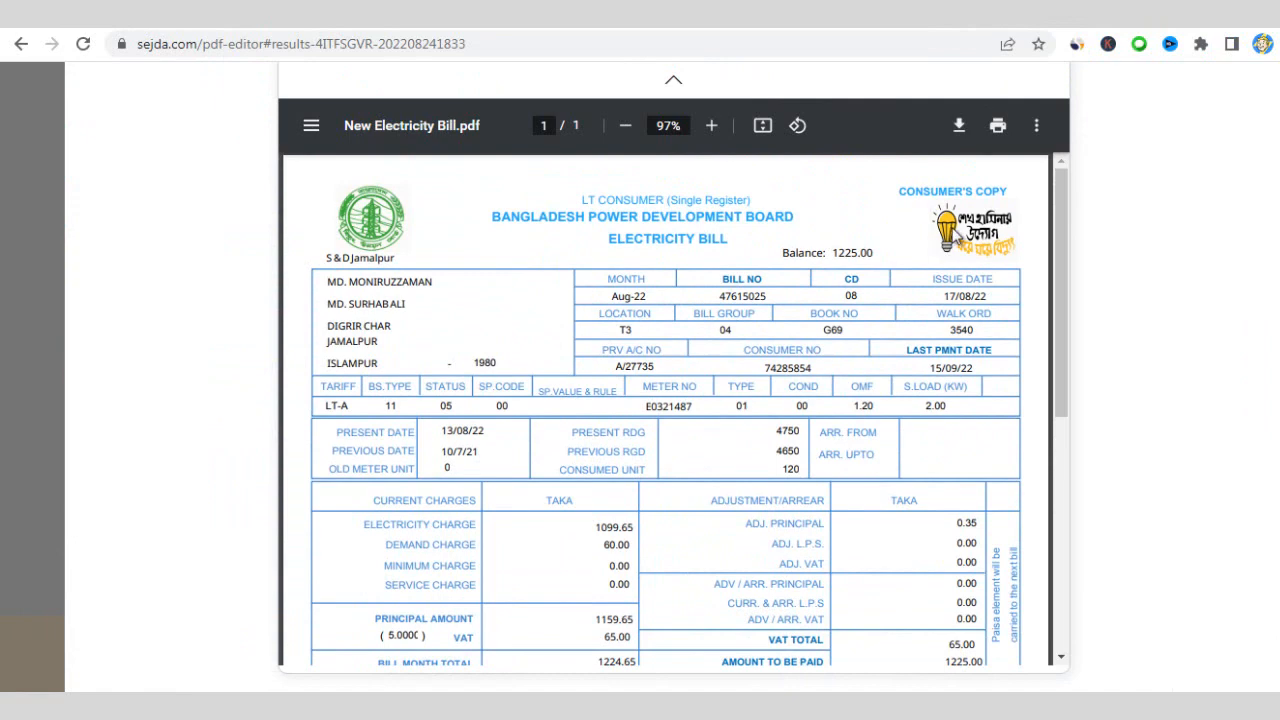
pyautogui.click(711, 125)
pyautogui.click(711, 125)
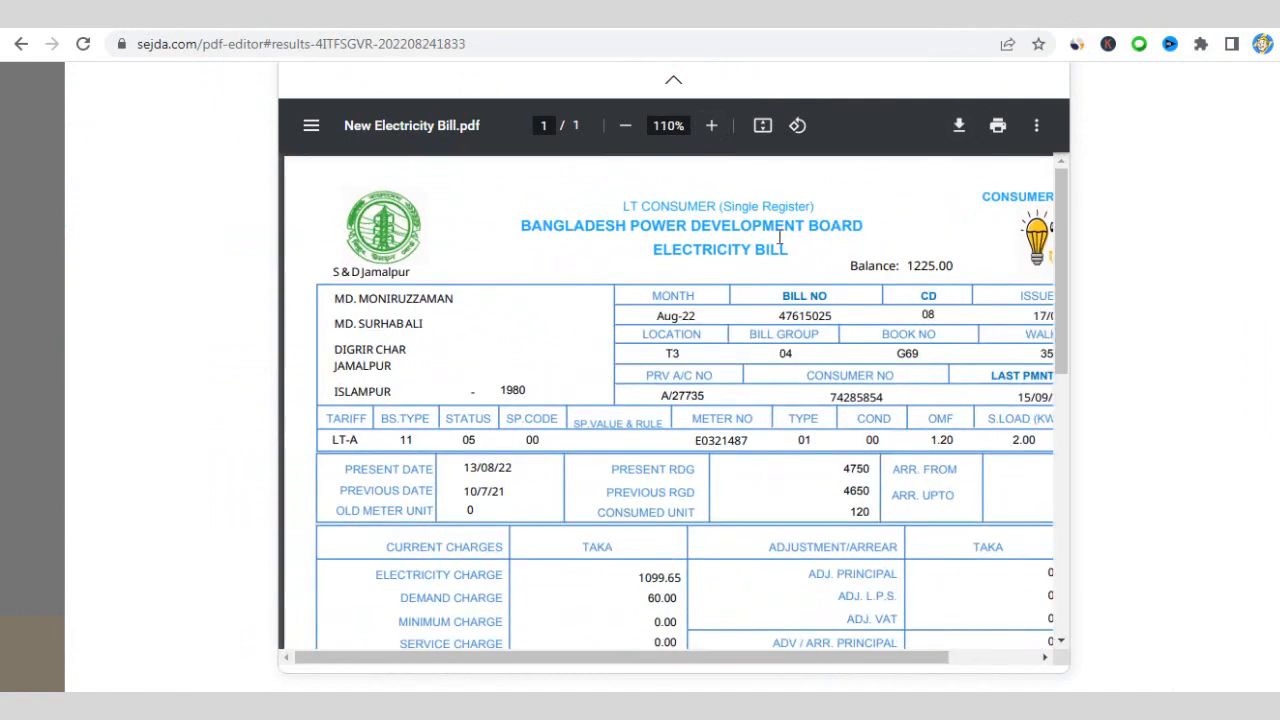
pyautogui.scroll(-1, 563, 300)
pyautogui.scroll(1, 482, 282)
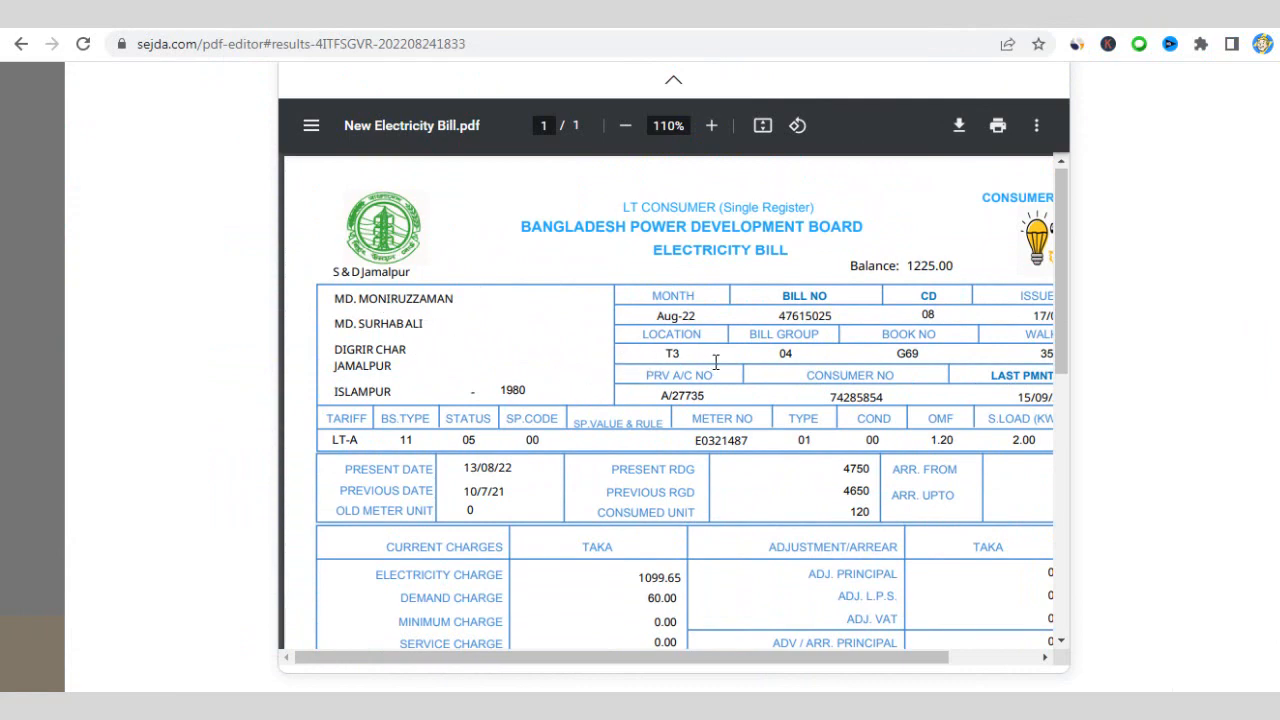
pyautogui.scroll(-9, 725, 385)
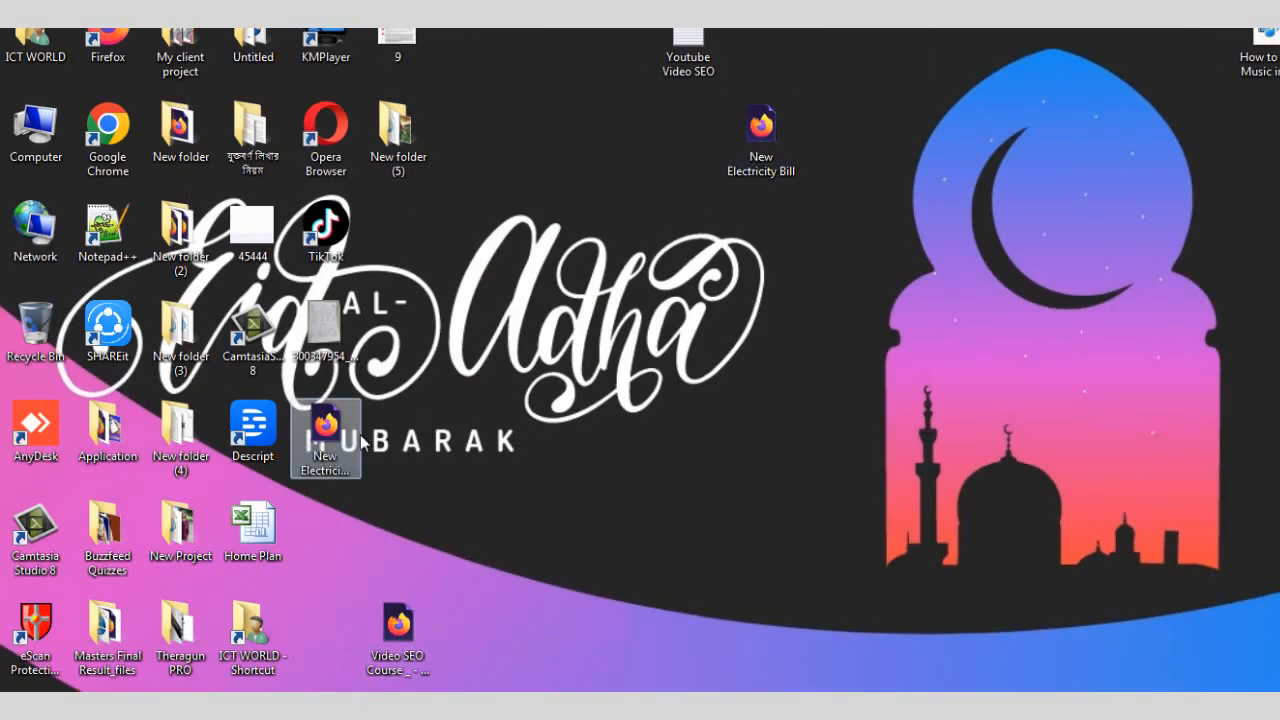
# - Move the saved bill icon, close both Firefox error dialogs, and open New Electricity Bill1
pyautogui.moveTo(340, 452); pyautogui.dragTo(700, 258)
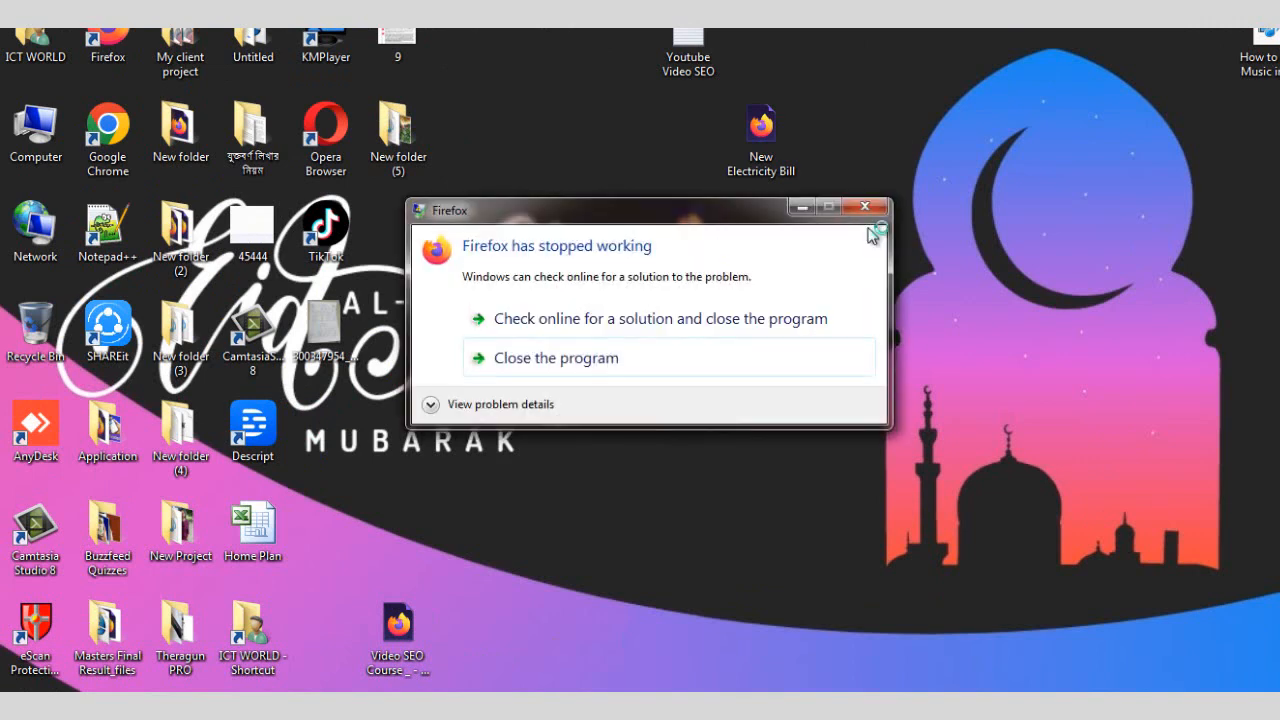
pyautogui.click(866, 210)
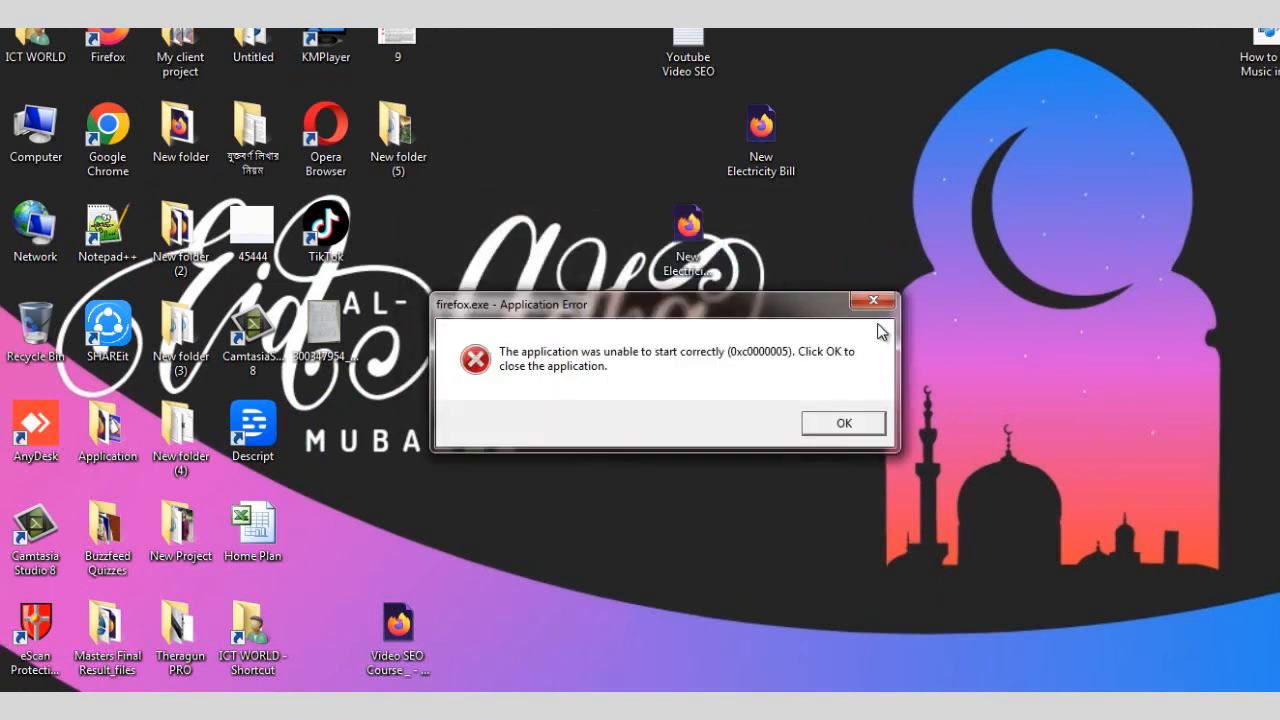
pyautogui.click(873, 303)
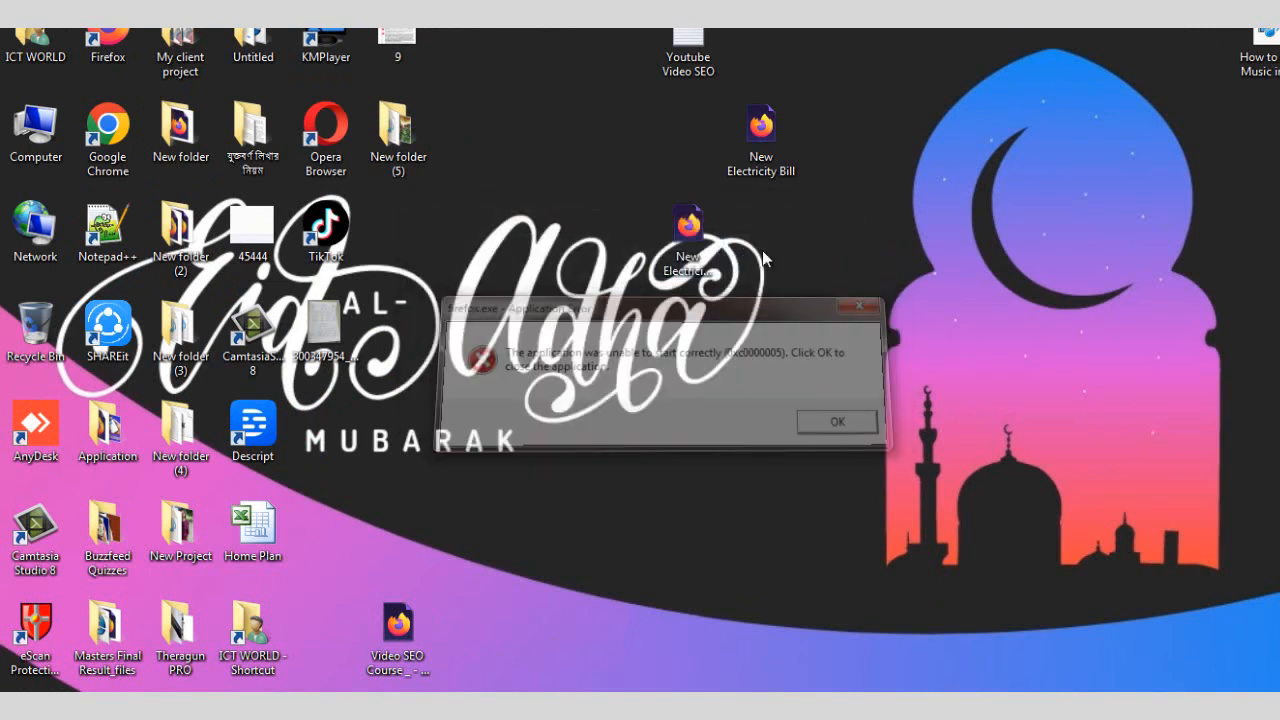
pyautogui.doubleClick(688, 228)
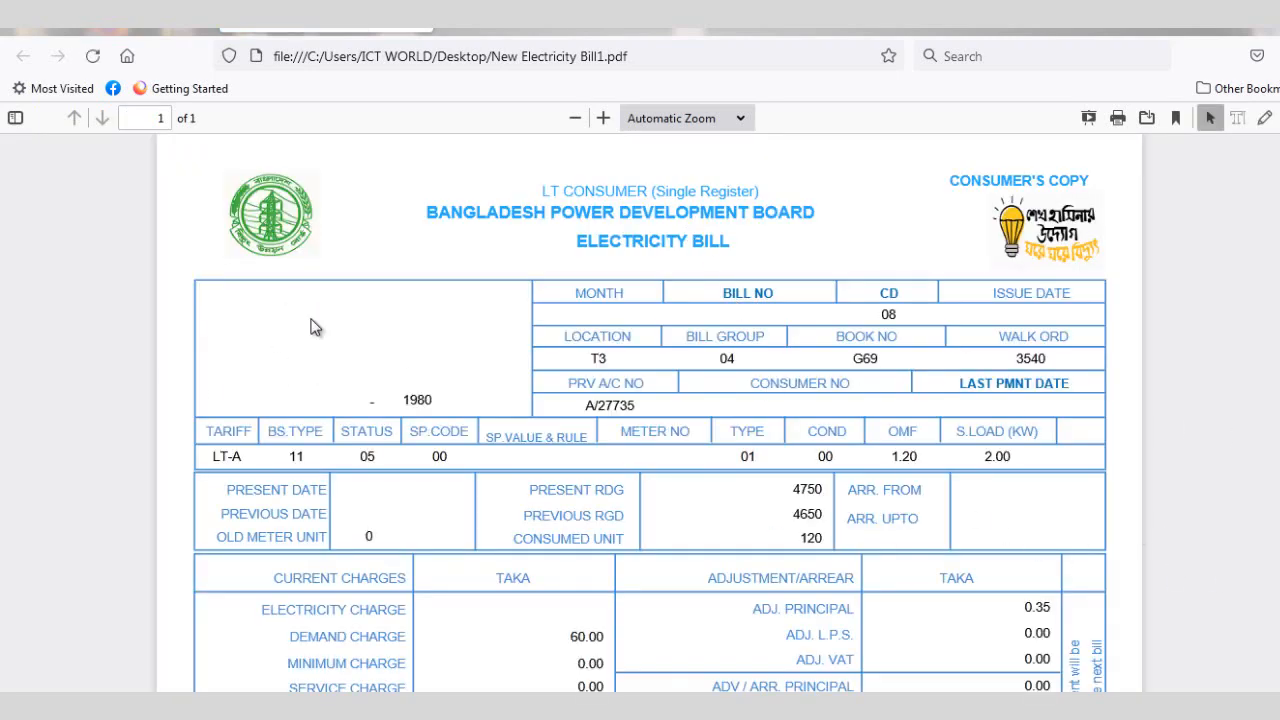
# - Check New Electricity Bill1.pdf in Firefox, finding consumer details and several charges blank
pyautogui.scroll(-5, 509, 366)
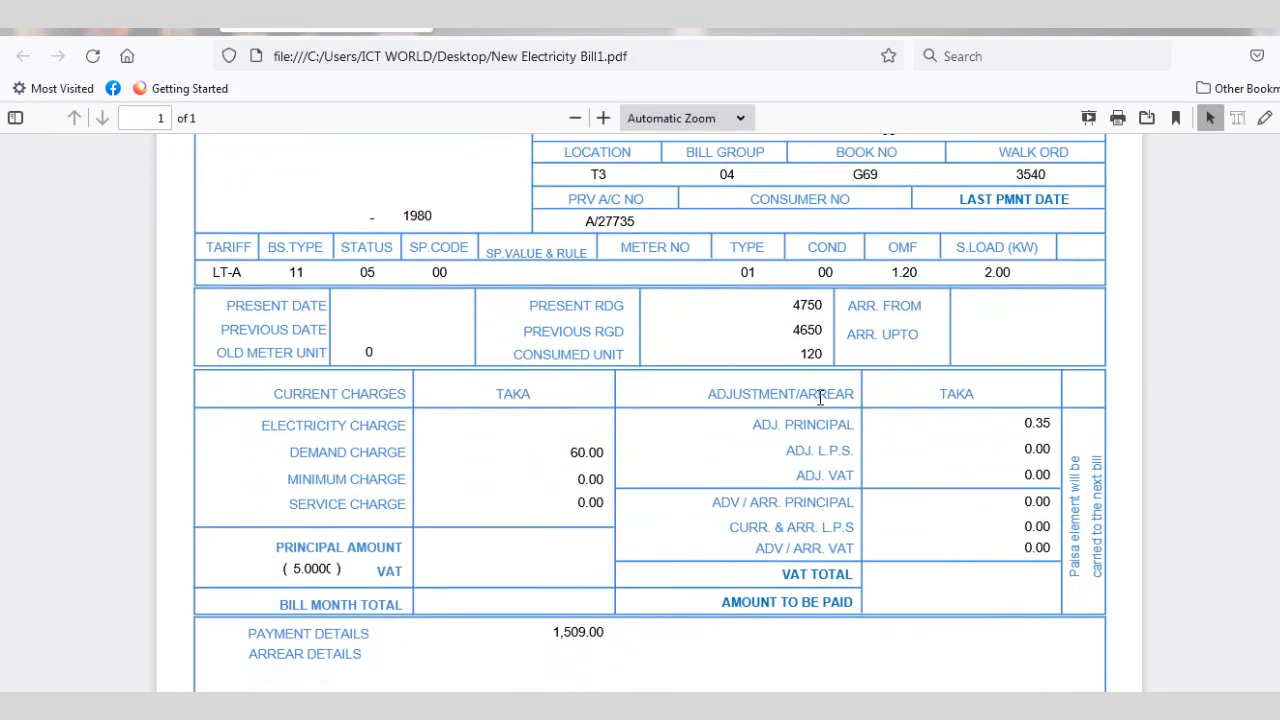
pyautogui.scroll(5, 340, 380)
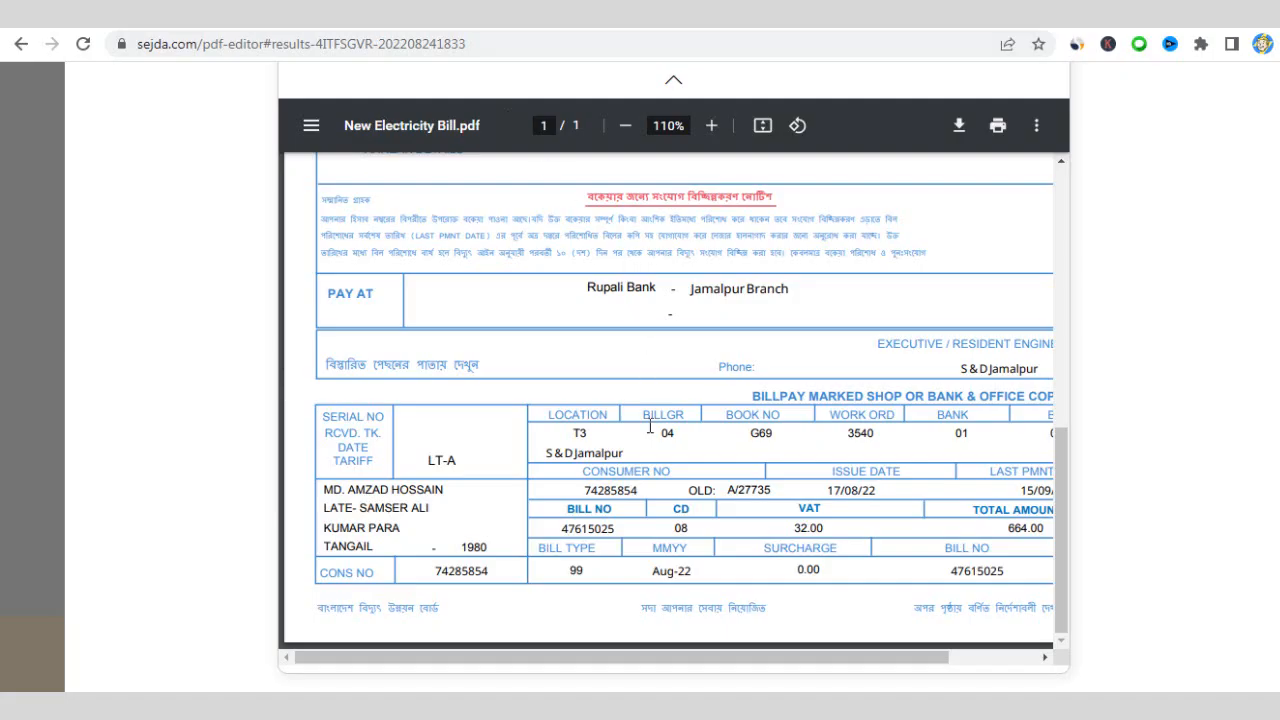
pyautogui.scroll(8, 650, 427)
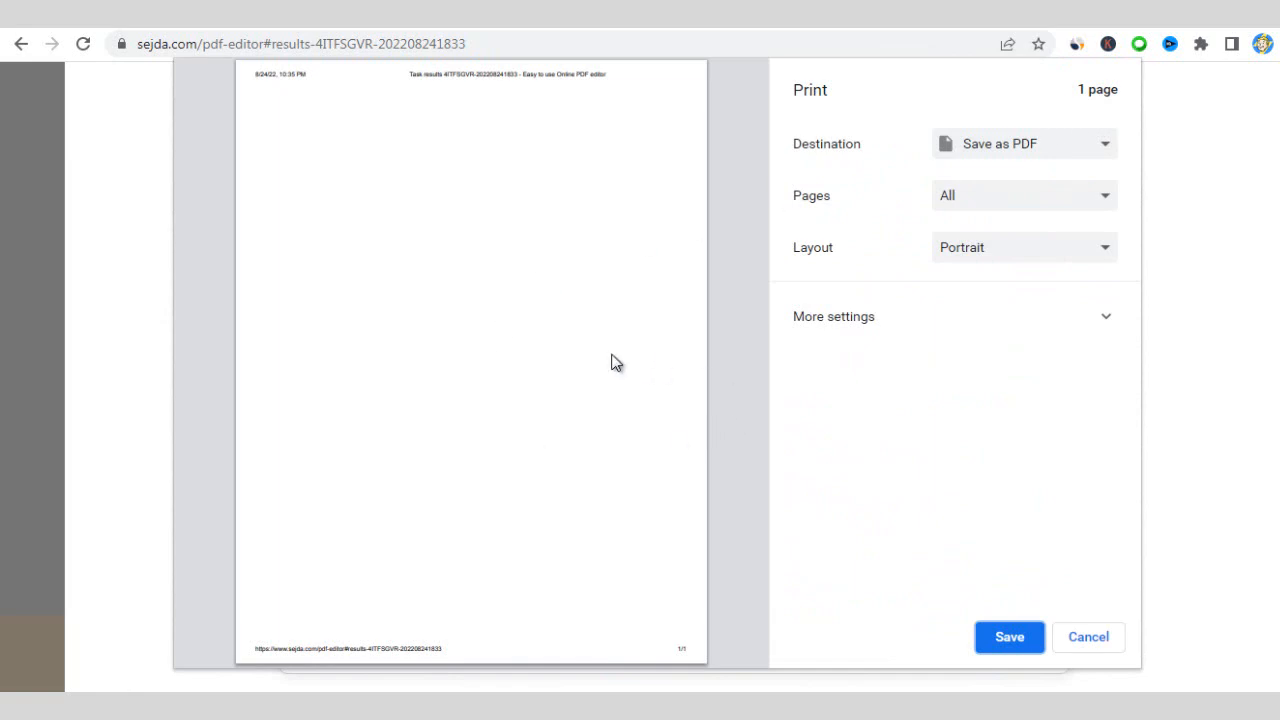
pyautogui.click(1101, 634)
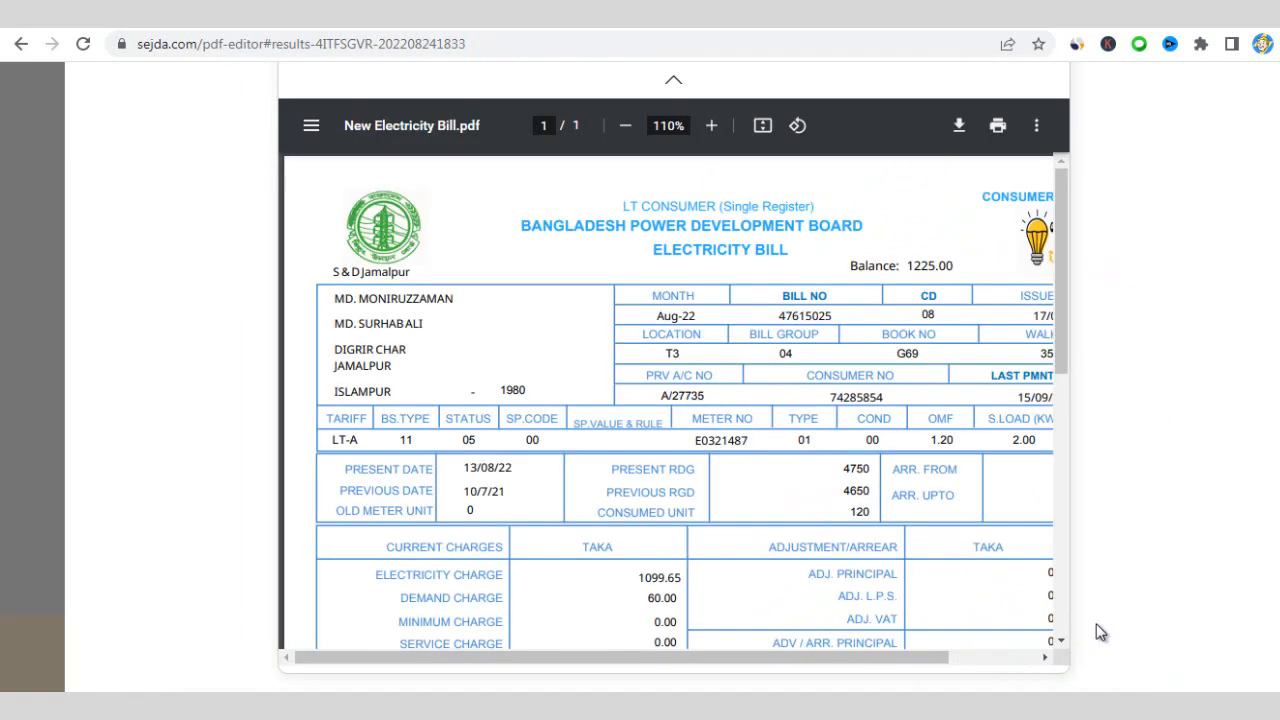
pyautogui.scroll(-1, 770, 285)
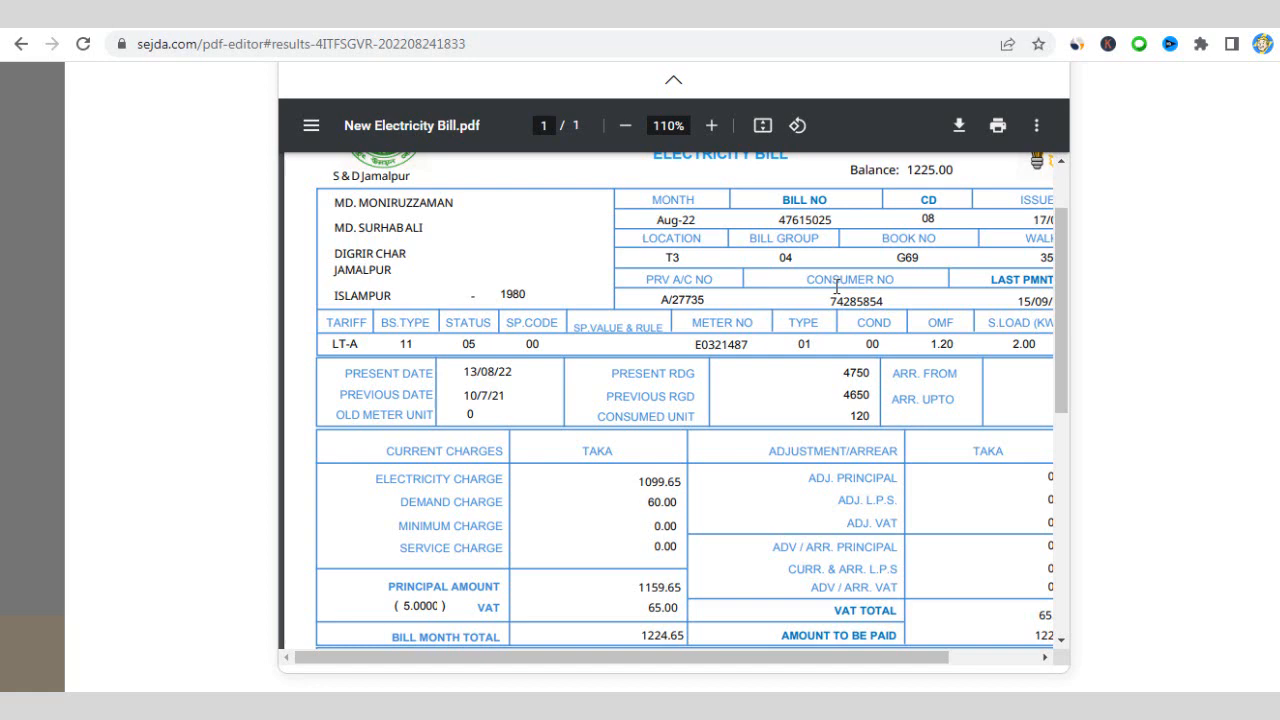
# - Open the print preview with all pages selected and Save as PDF kept as destination
pyautogui.click(997, 125)
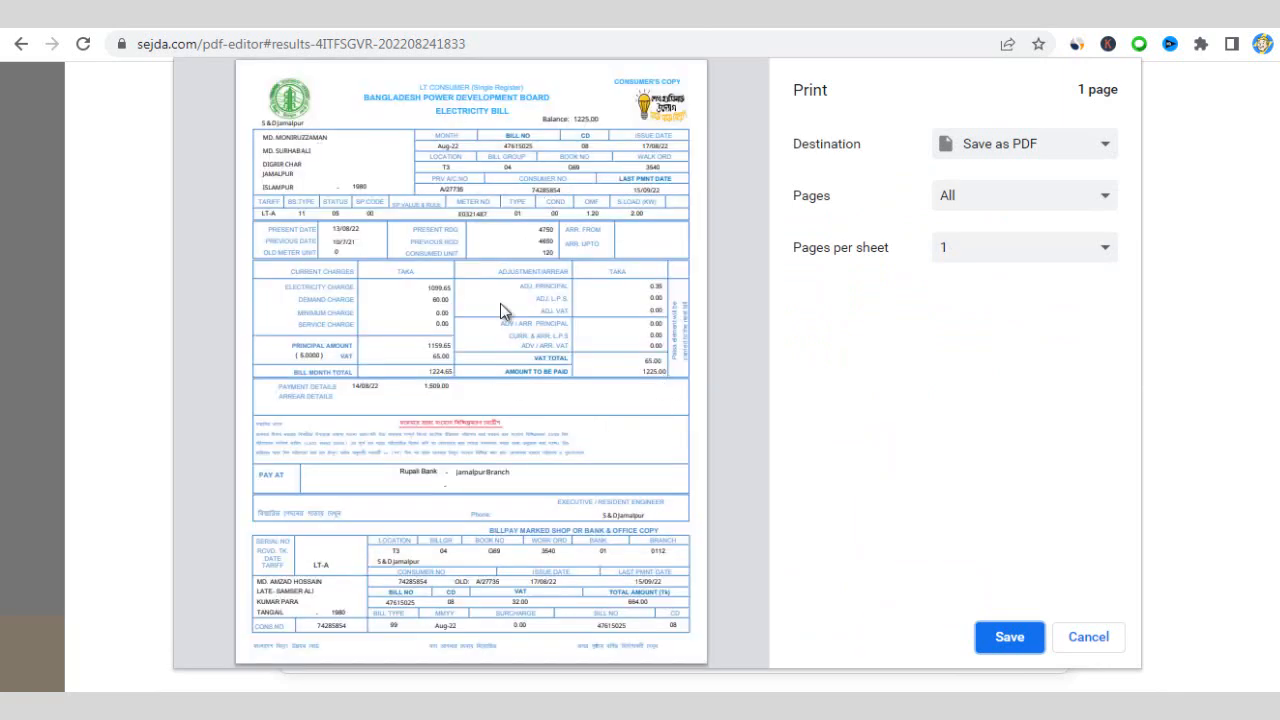
pyautogui.click(998, 202)
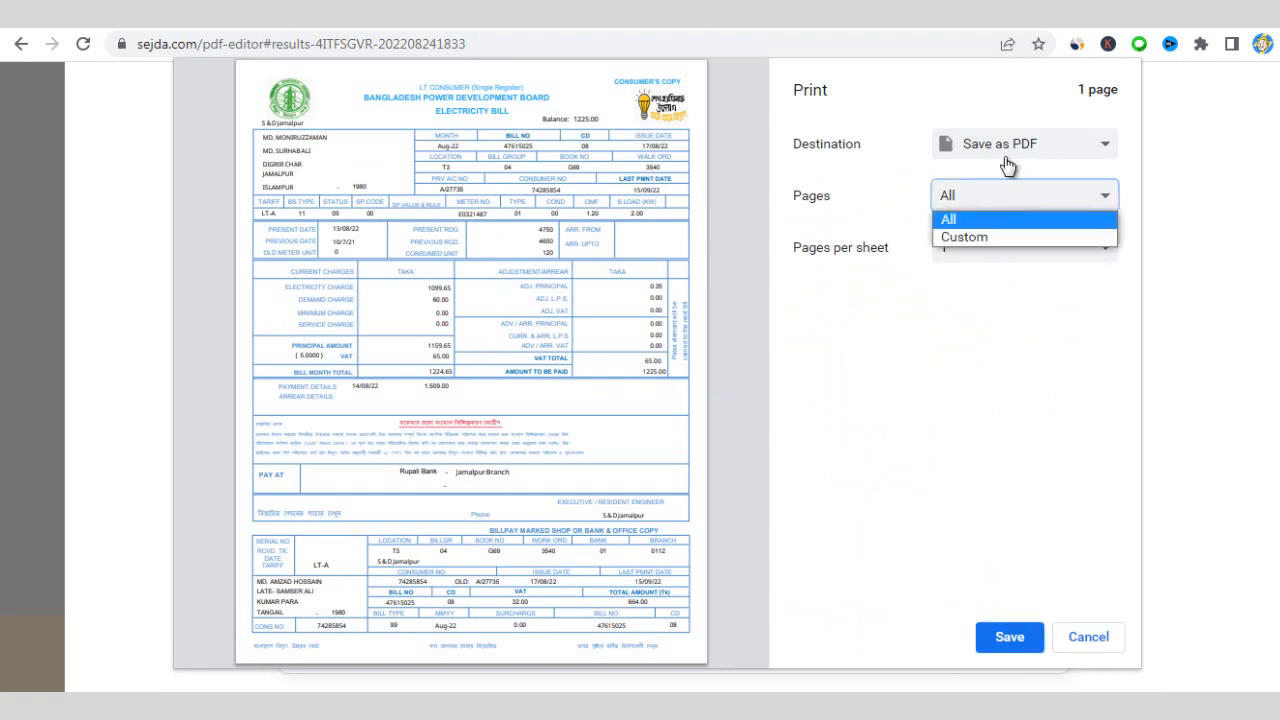
pyautogui.click(1008, 199)
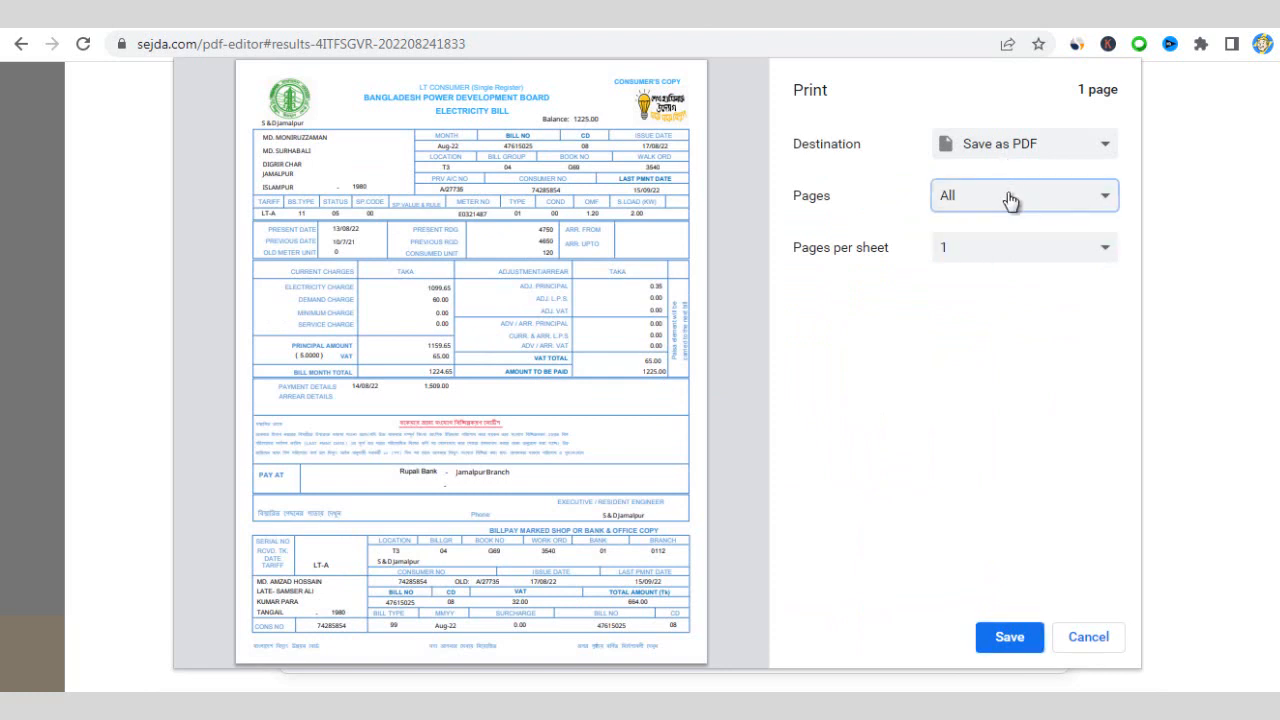
pyautogui.click(1076, 150)
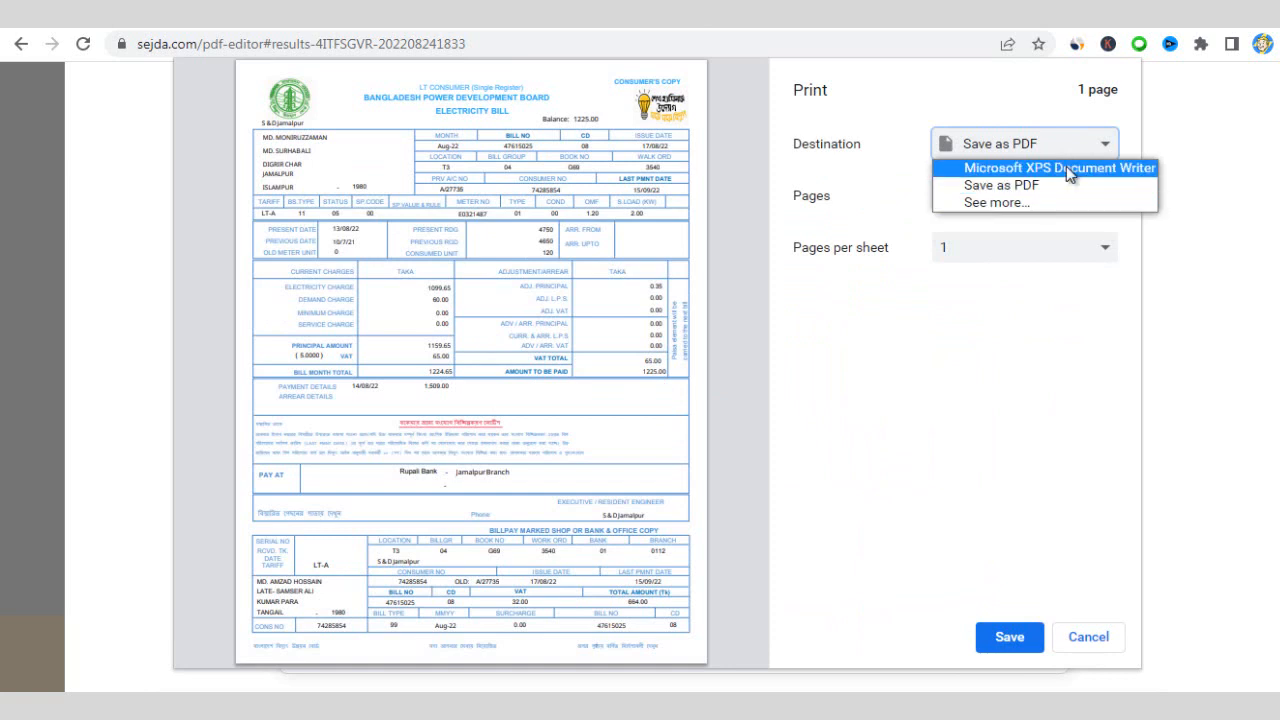
pyautogui.click(1000, 205)
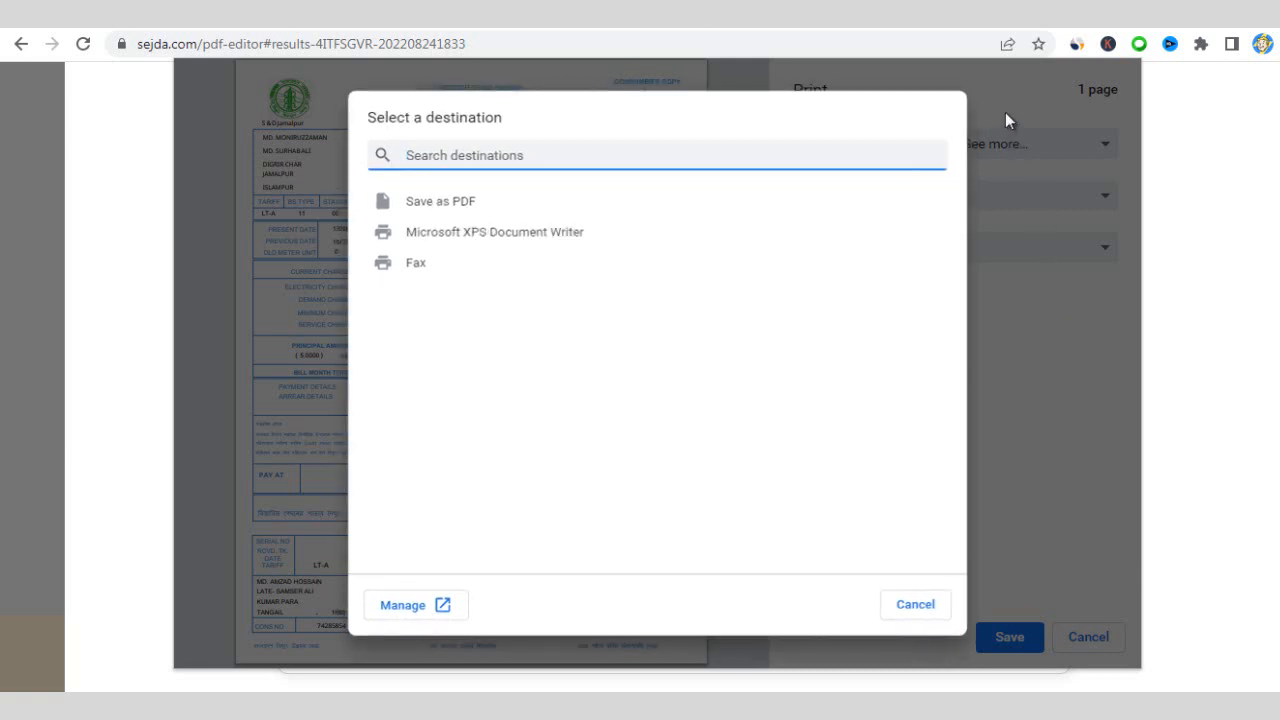
pyautogui.click(916, 606)
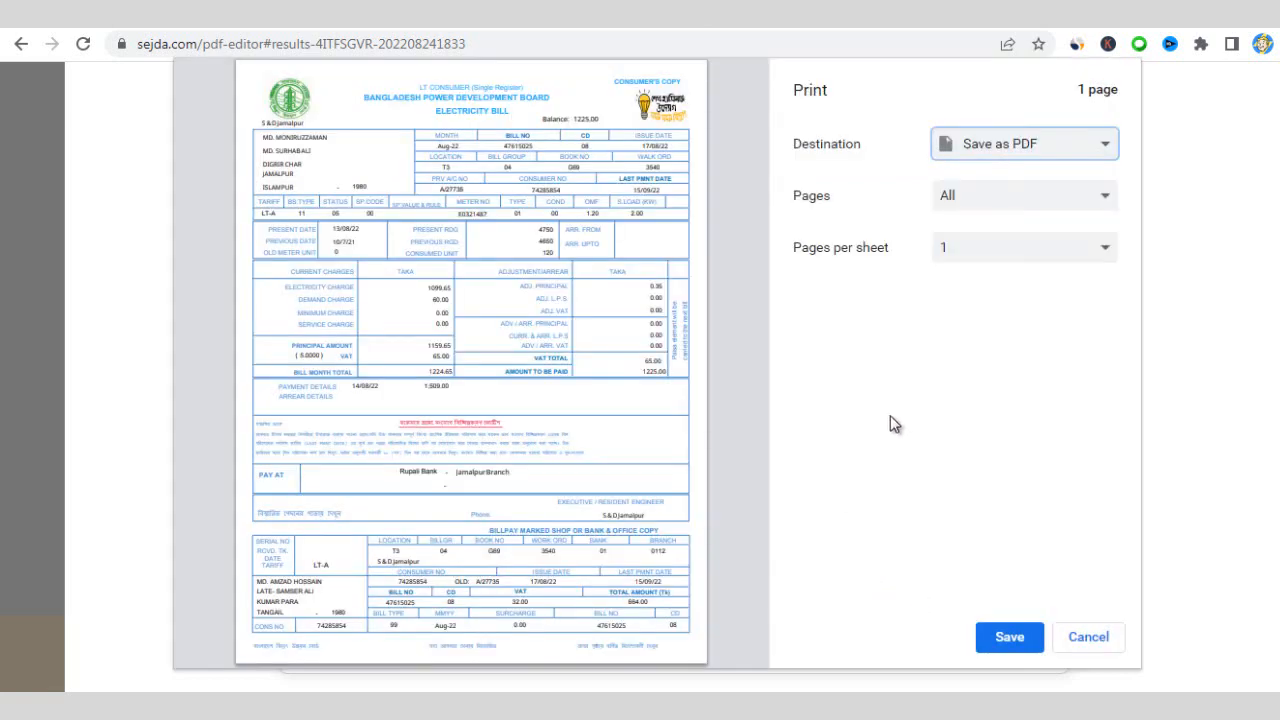